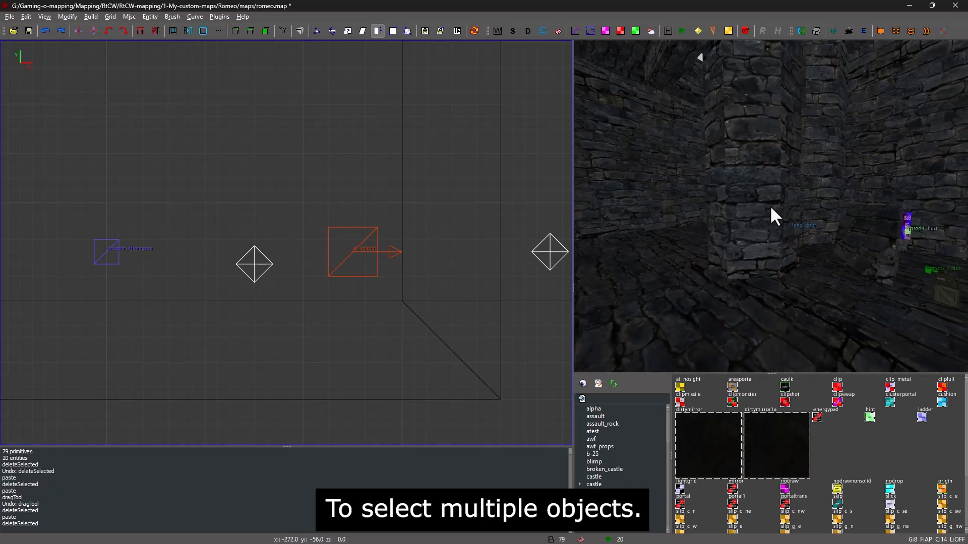
Select the two tall octagonal stone pillars and the angled stone block beside them together in the 3D view.
shift+click(765, 179)
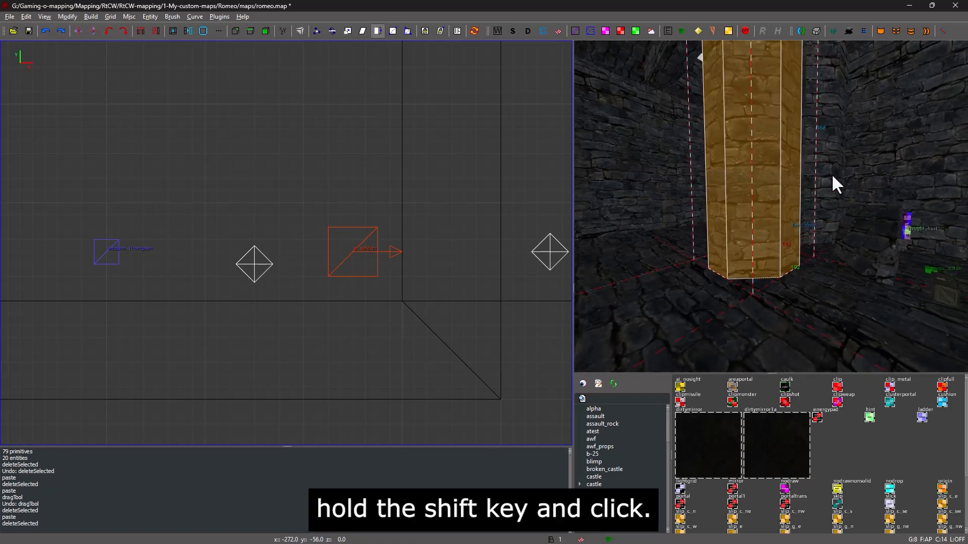
shift+click(836, 183)
shift+click(872, 224)
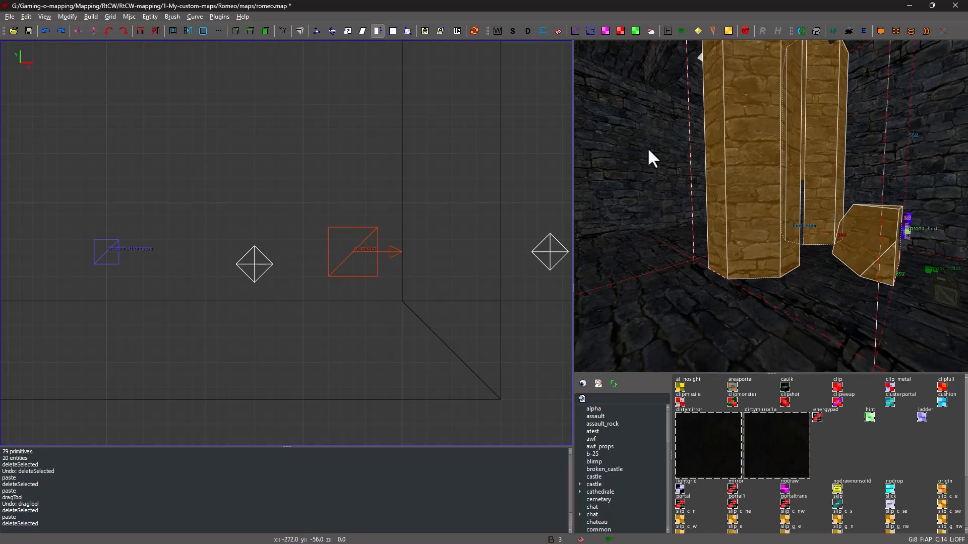
Extend the object selection across the surrounding walls, floor and ceiling beams in continuous sweeps, and clear the whole selection.
mouse_move(648, 151)
shift+mouse_down()
mouse_move(625, 151)
mouse_move(650, 240)
shift+mouse_up()
mouse_move(814, 171)
shift+mouse_down()
mouse_move(948, 273)
mouse_move(789, 146)
shift+mouse_up()
shift+drag(676, 72, 686, 92)
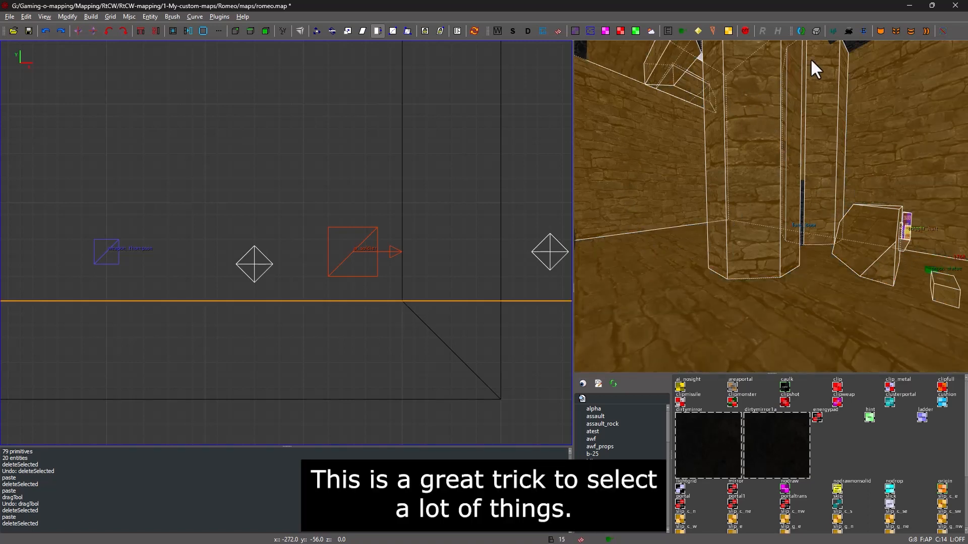
mouse_move(842, 44)
shift+mouse_down()
mouse_move(815, 130)
mouse_move(862, 177)
shift+mouse_up()
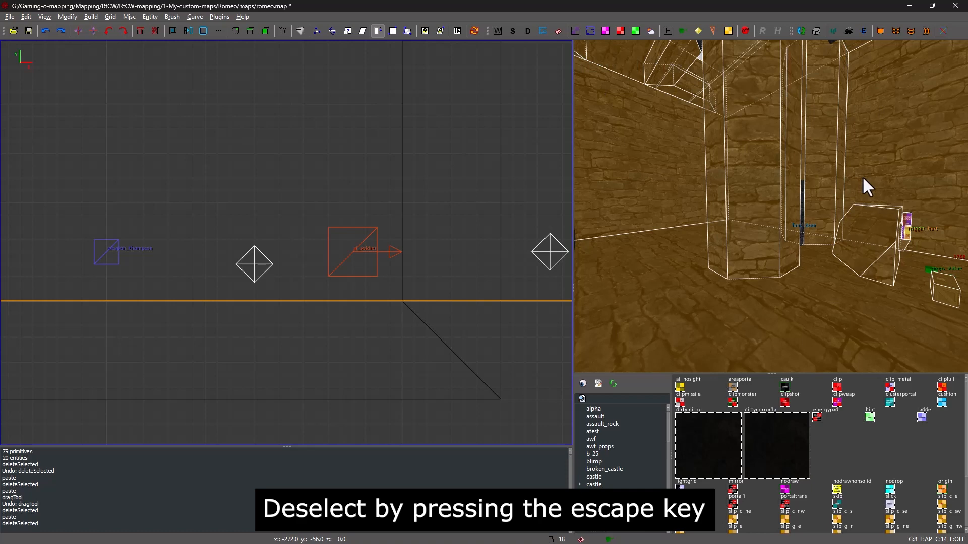
key(Escape)
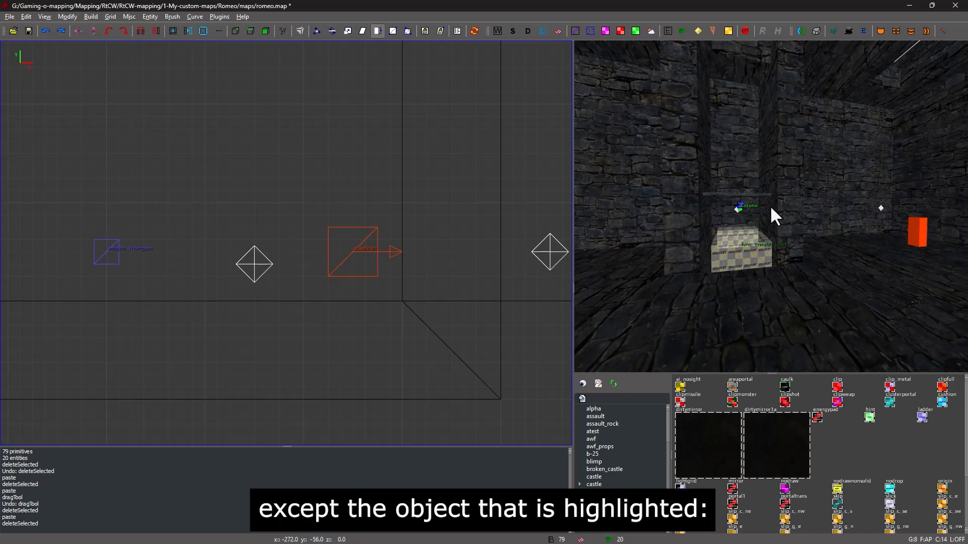
Select the stone pillar beside the checkered steps, invert the selection to everything else in the map, and deselect all.
shift+click(677, 177)
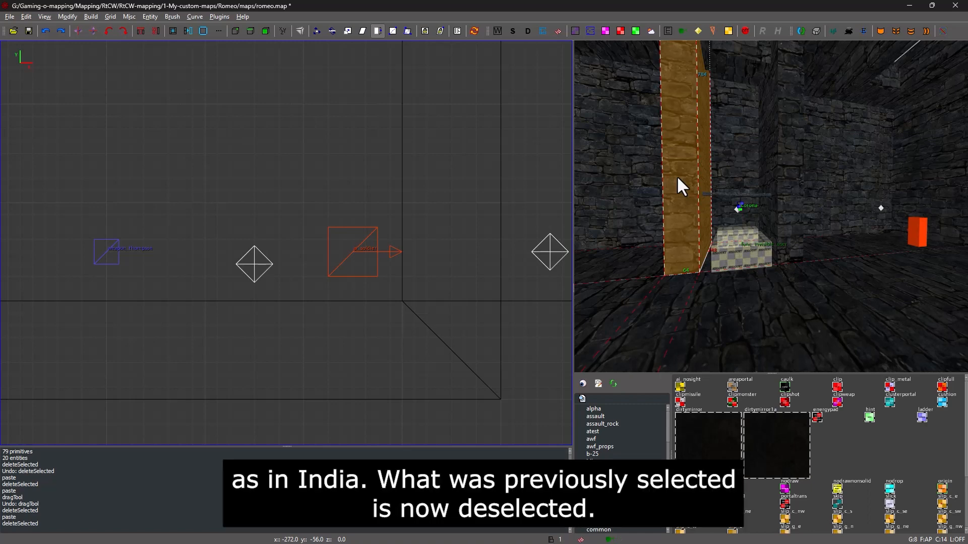
key(i)
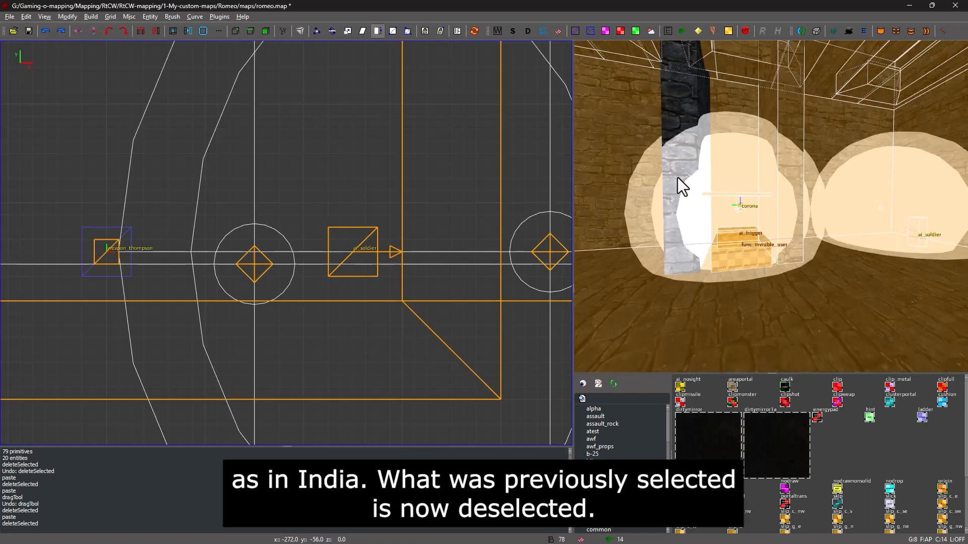
right_click(675, 180)
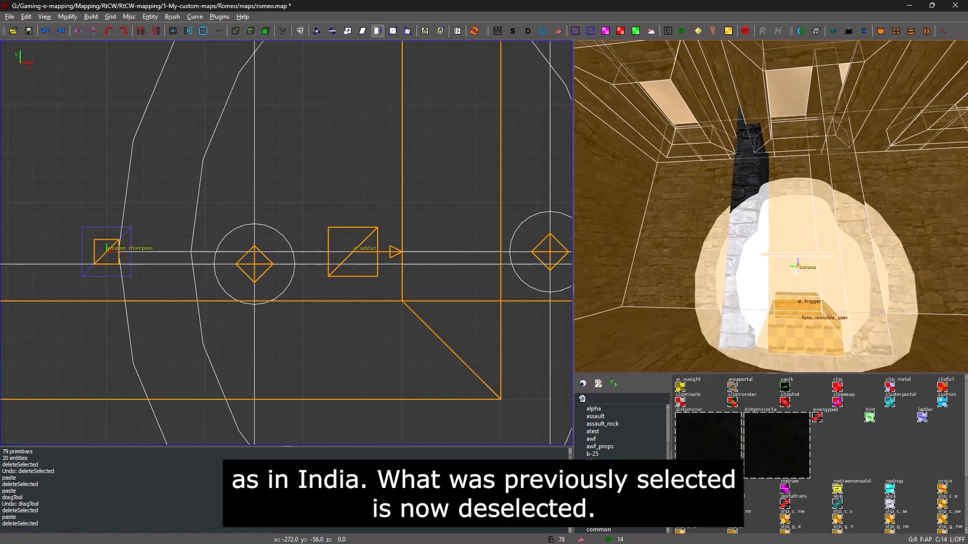
key(Up)
key(Down)
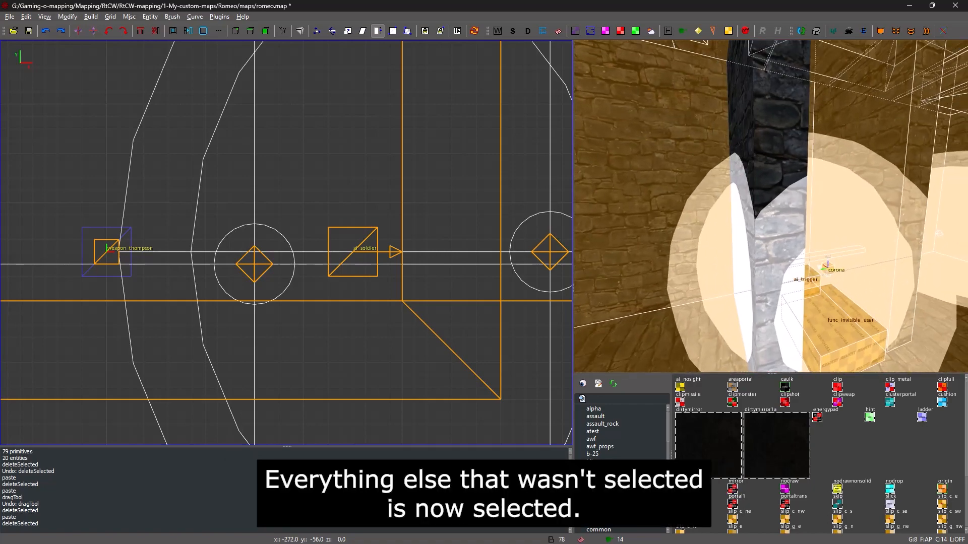
key(Down)
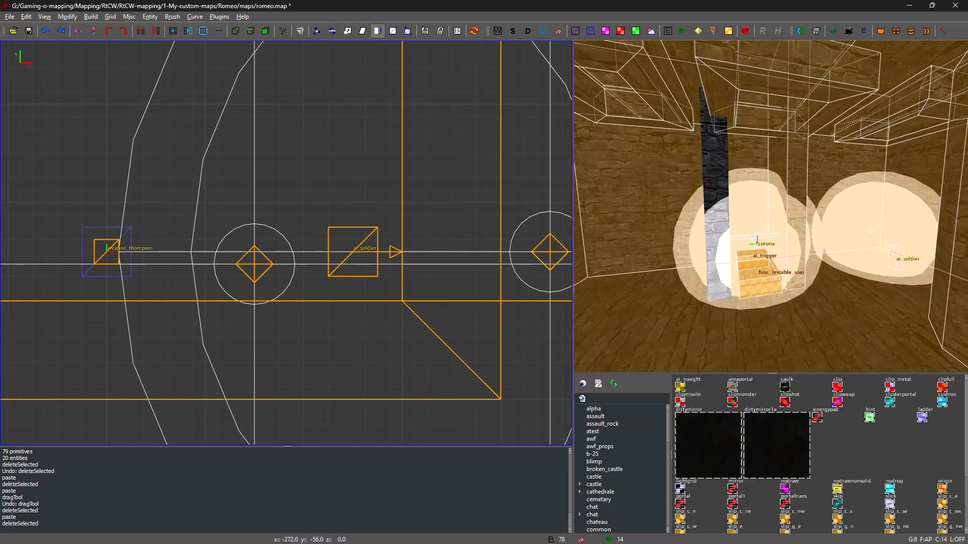
key(Escape)
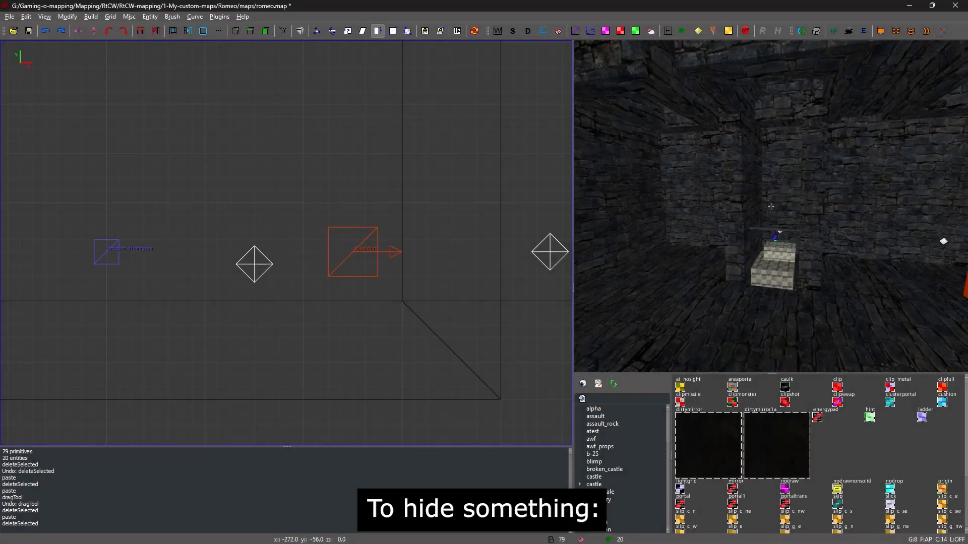
Select the long stone wall in the 3D view and hide it.
key(Up)
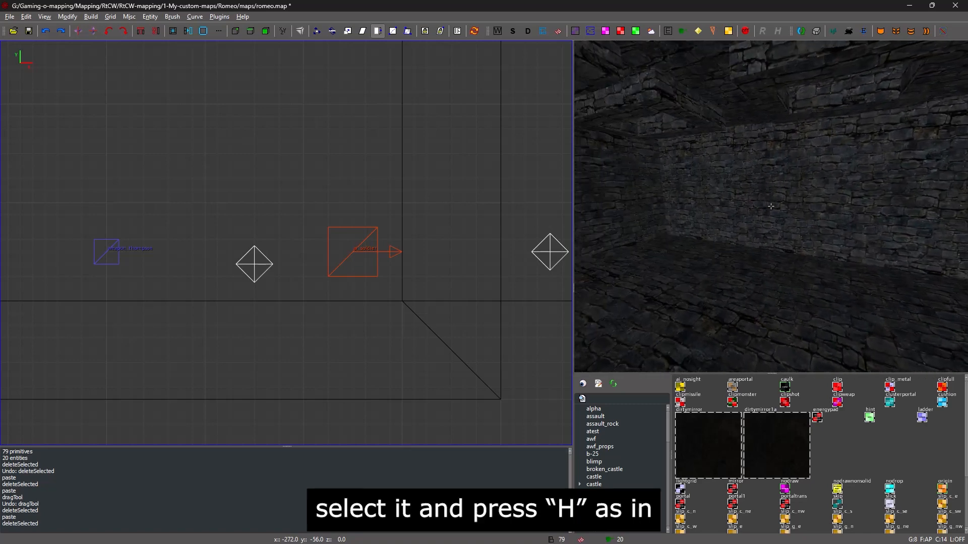
right_click(771, 207)
shift+click(801, 199)
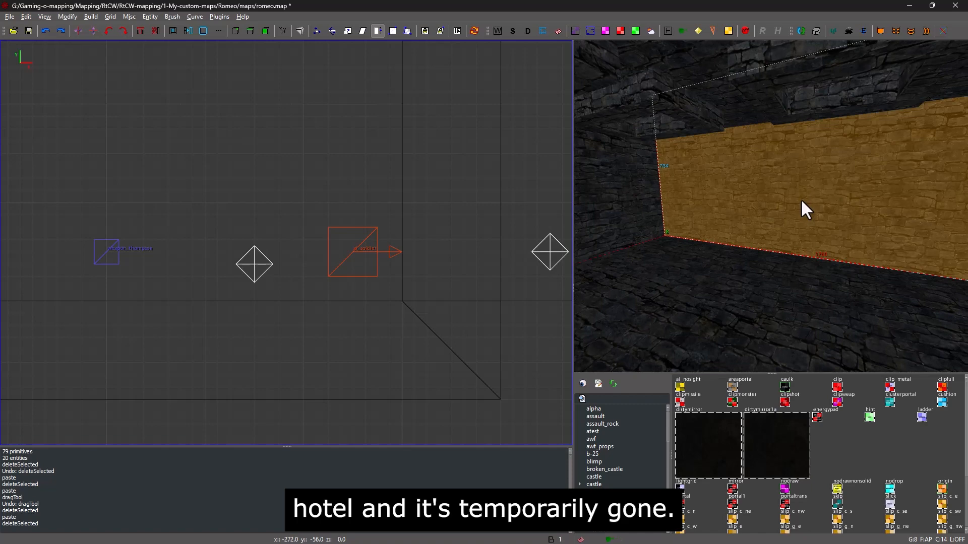
key(h)
Inspect the gap left by the hidden wall and unhide the wall.
right_click(801, 198)
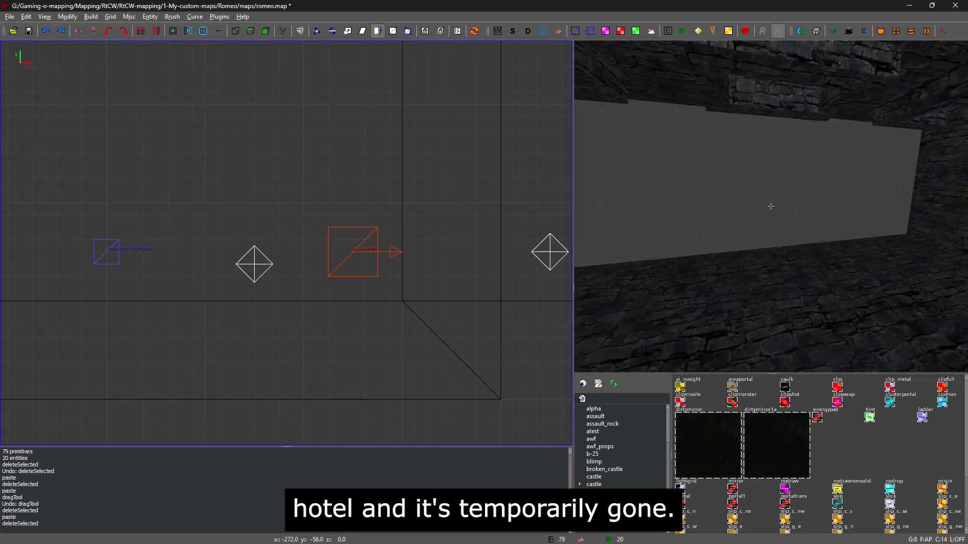
key(Left)
key(Right)
key(Left)
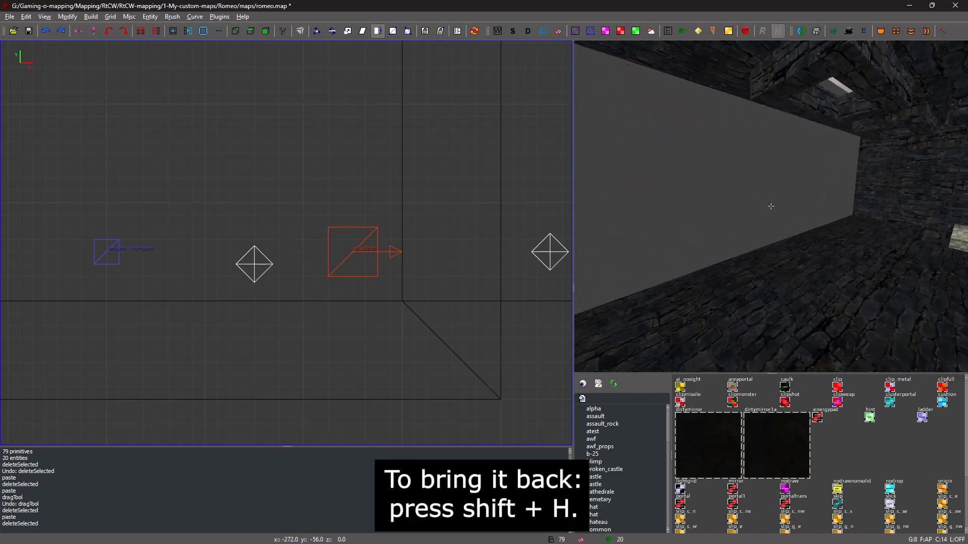
right_click(771, 206)
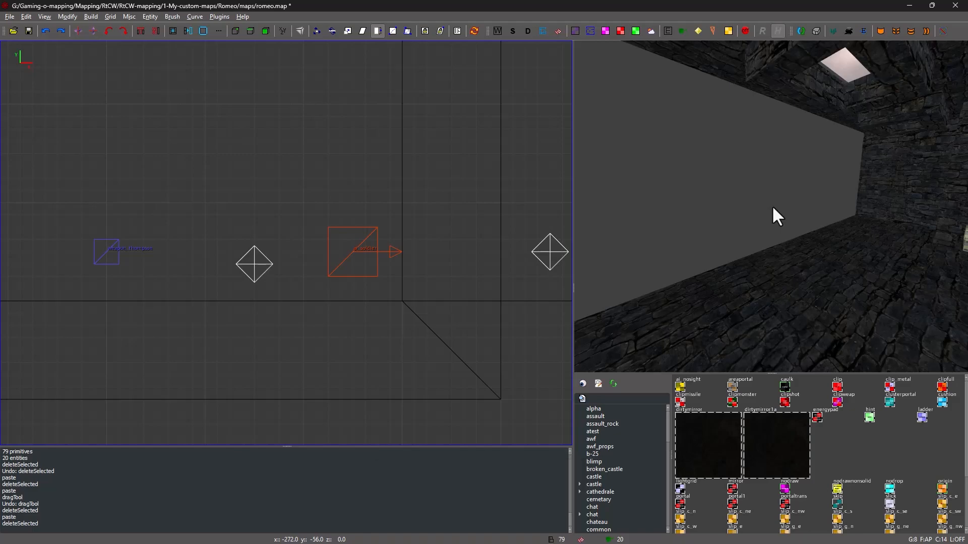
key(shift+h)
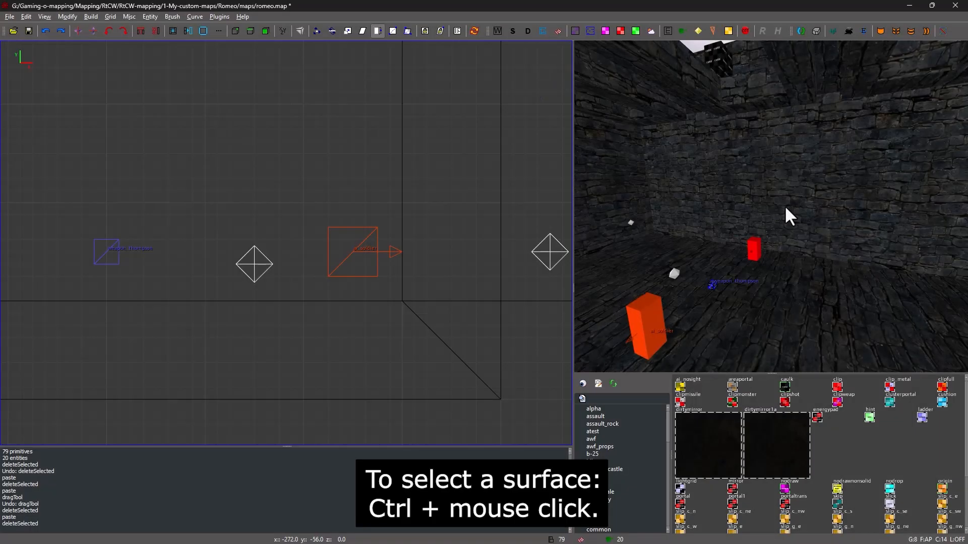
Select only the surface of the stone wall behind the red entity boxes, and deselect it.
ctrl+click(697, 183)
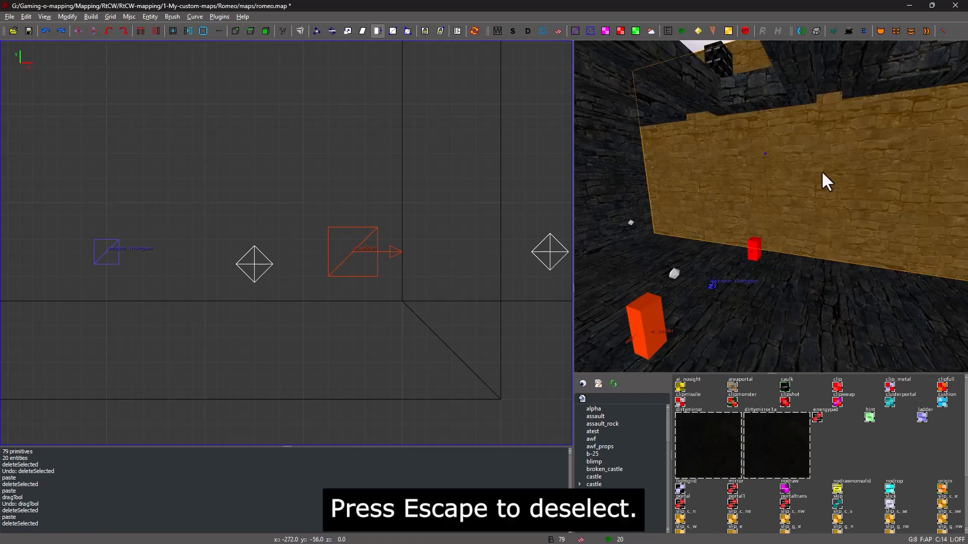
key(Escape)
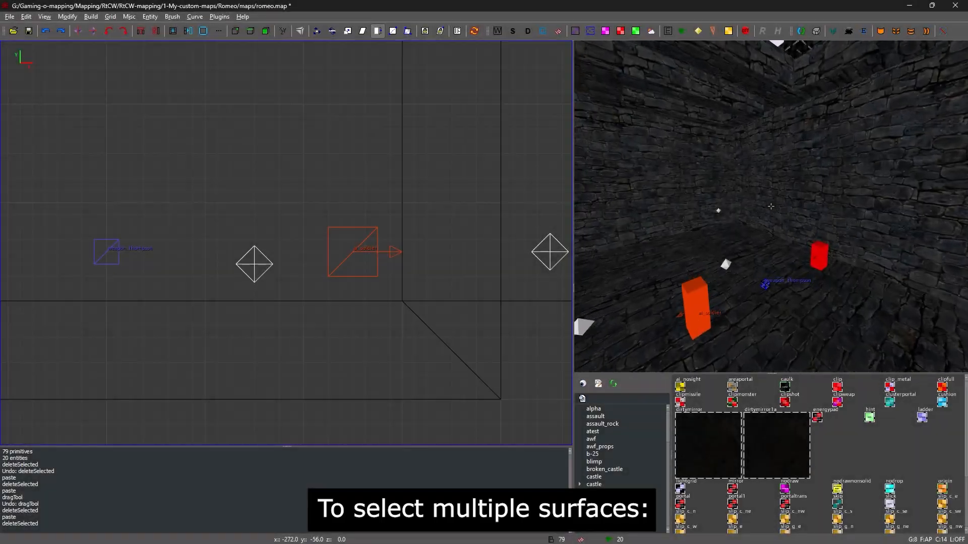
Select several inner faces of the two ceiling skylight openings together with the adjoining stone wall's surface.
scroll(771, 206, down, 3)
right_click(771, 206)
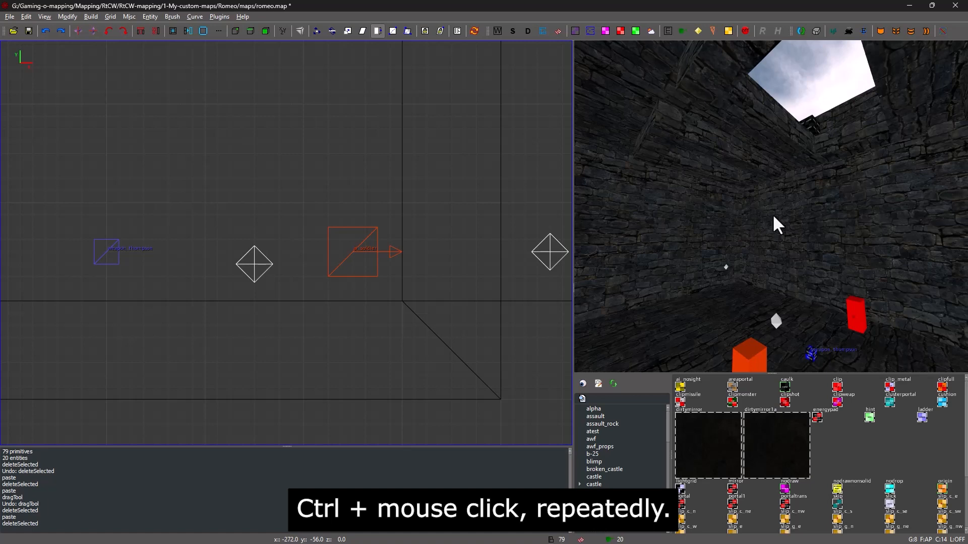
ctrl+click(731, 157)
ctrl+click(776, 147)
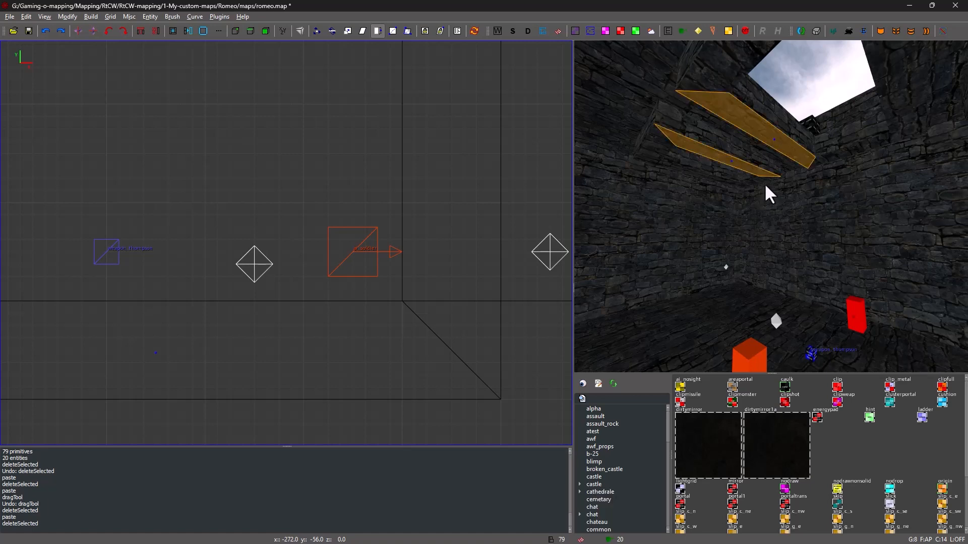
ctrl+click(663, 167)
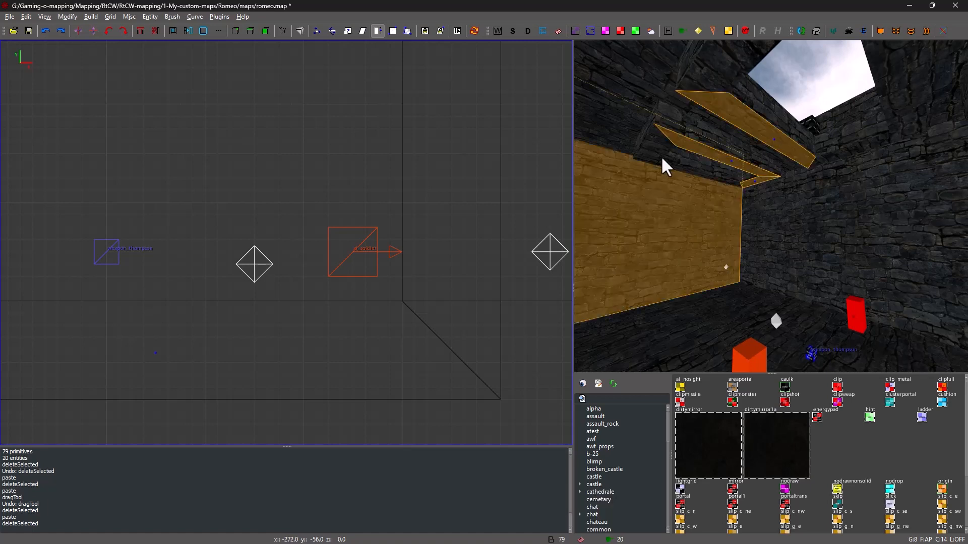
ctrl+click(707, 85)
ctrl+click(840, 153)
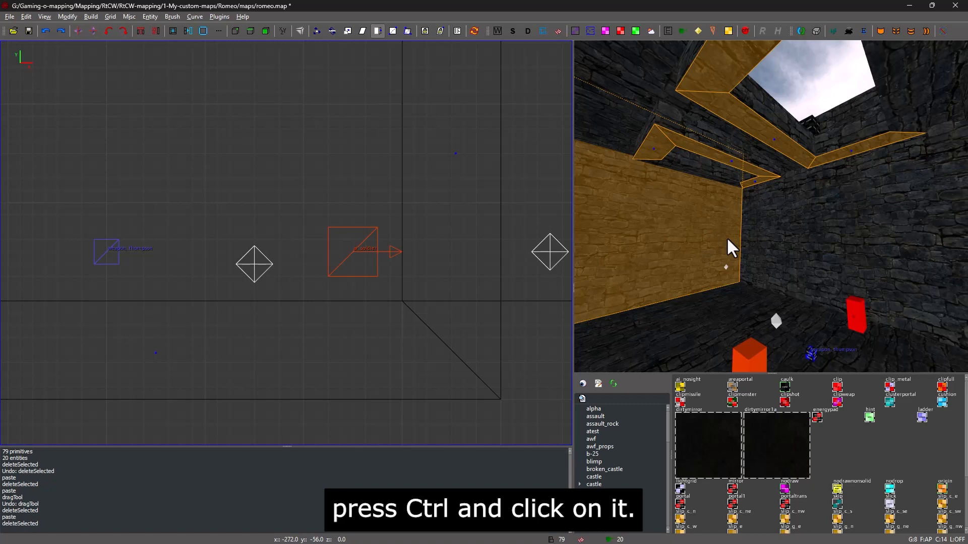
Remove the stone wall's surface from the selection and add the first skylight opening's remaining inner face.
ctrl+click(660, 217)
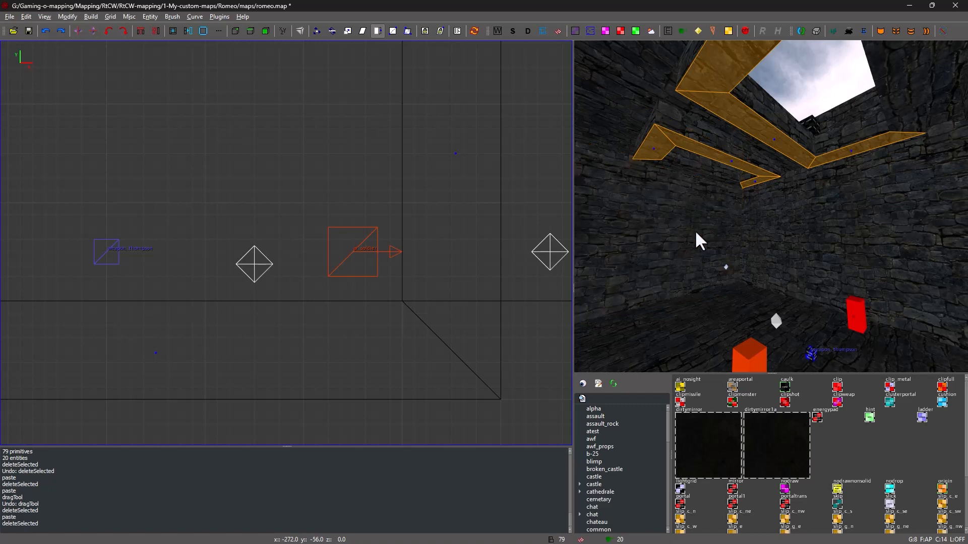
right_click(694, 233)
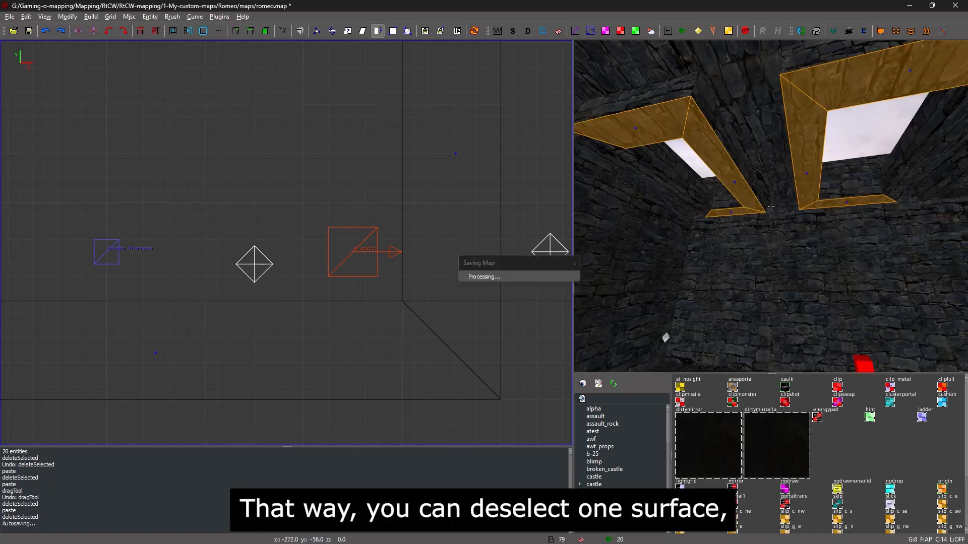
key(a)
right_click(699, 187)
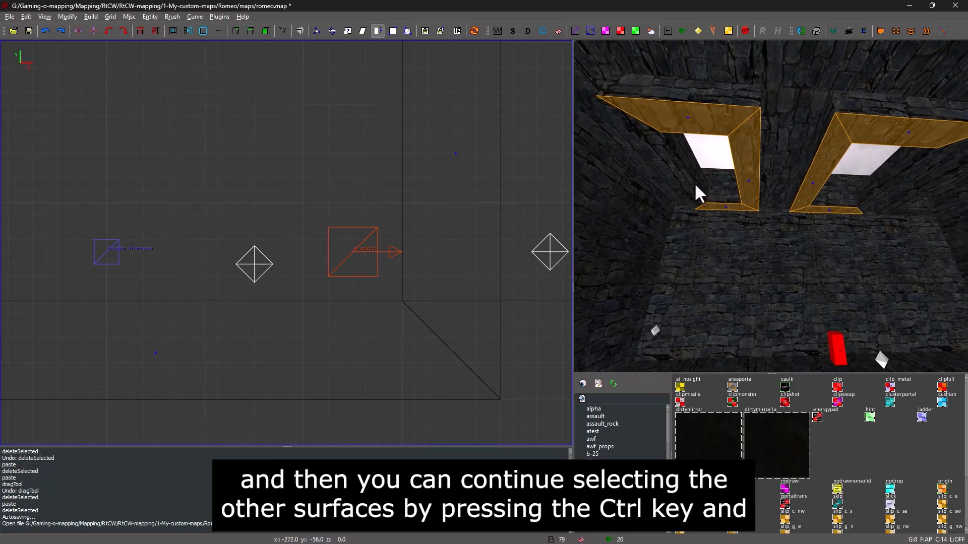
ctrl+click(660, 169)
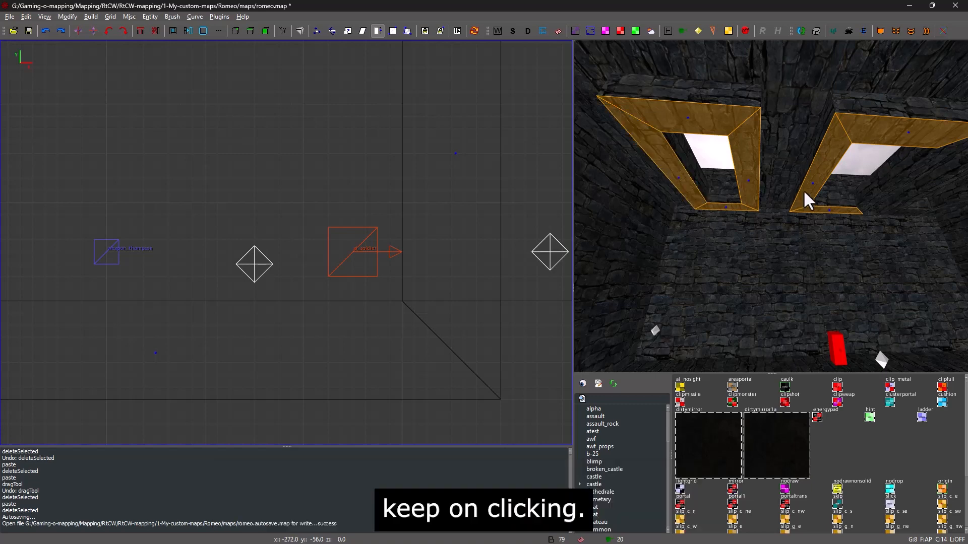
ctrl+shift+click(905, 194)
ctrl+shift+click(869, 208)
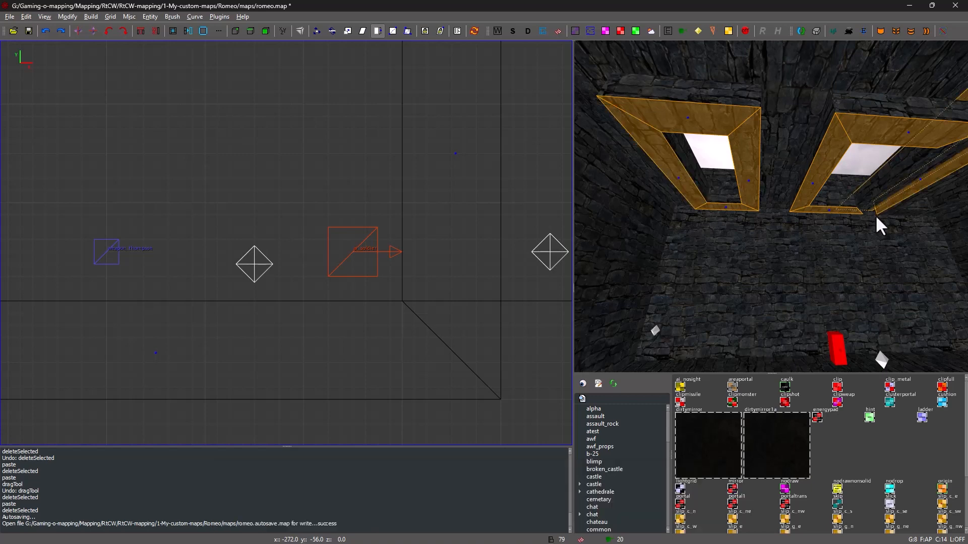
right_click(875, 215)
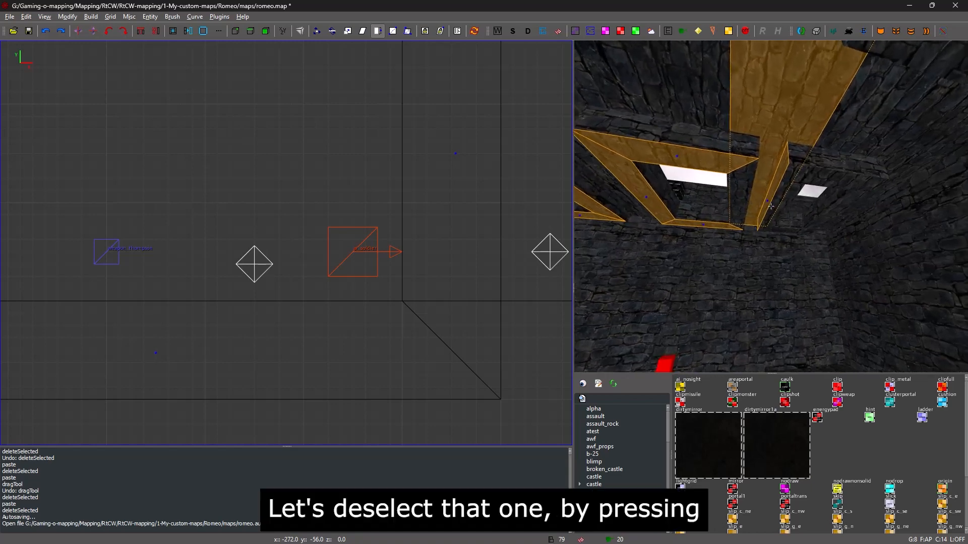
key(Up)
right_click(770, 206)
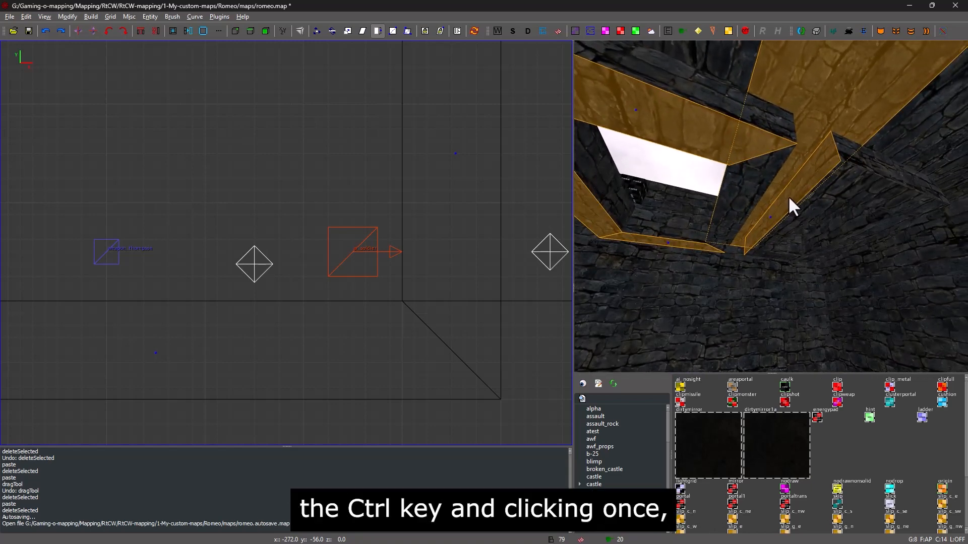
ctrl+shift+click(789, 199)
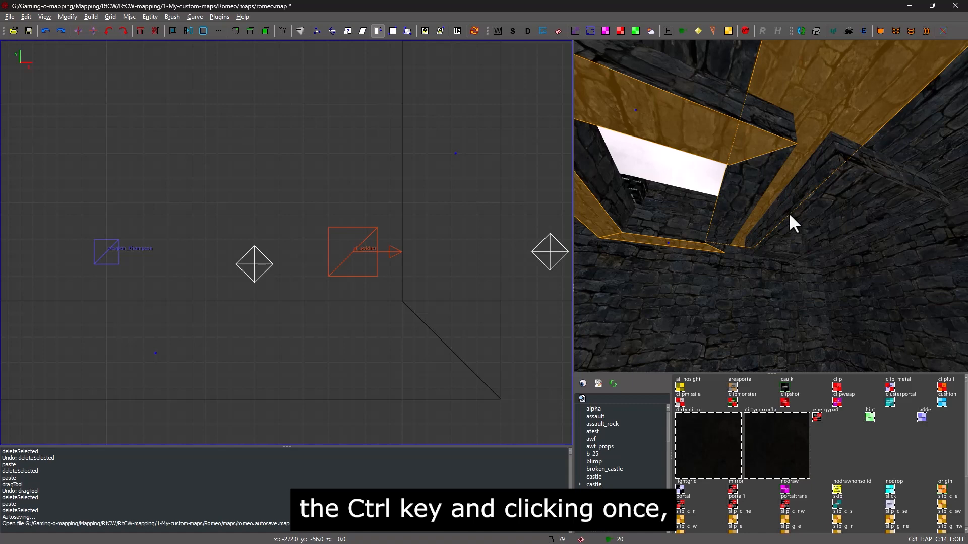
ctrl+shift+click(823, 106)
right_click(822, 104)
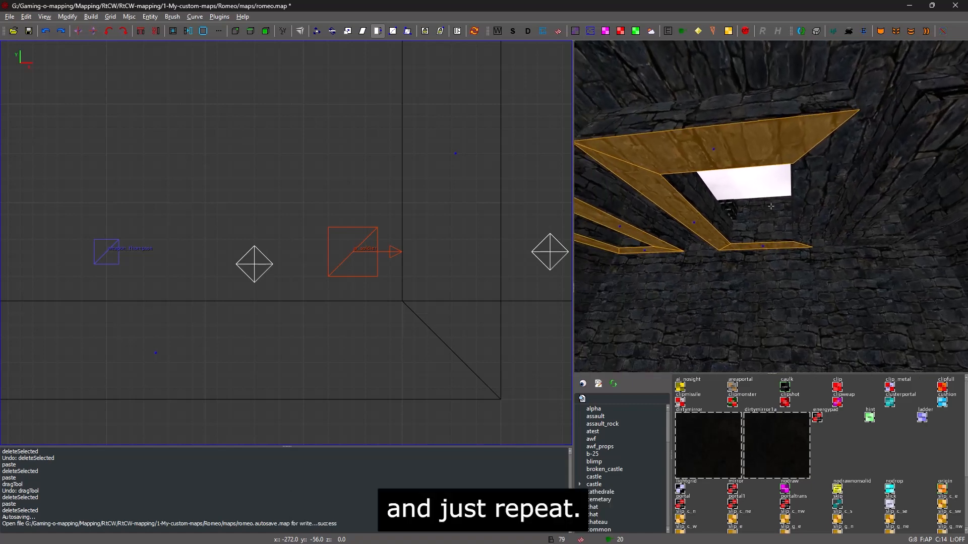
Add the second skylight opening's remaining inner face and all four inner faces of the third opening to the surface selection.
right_click(771, 206)
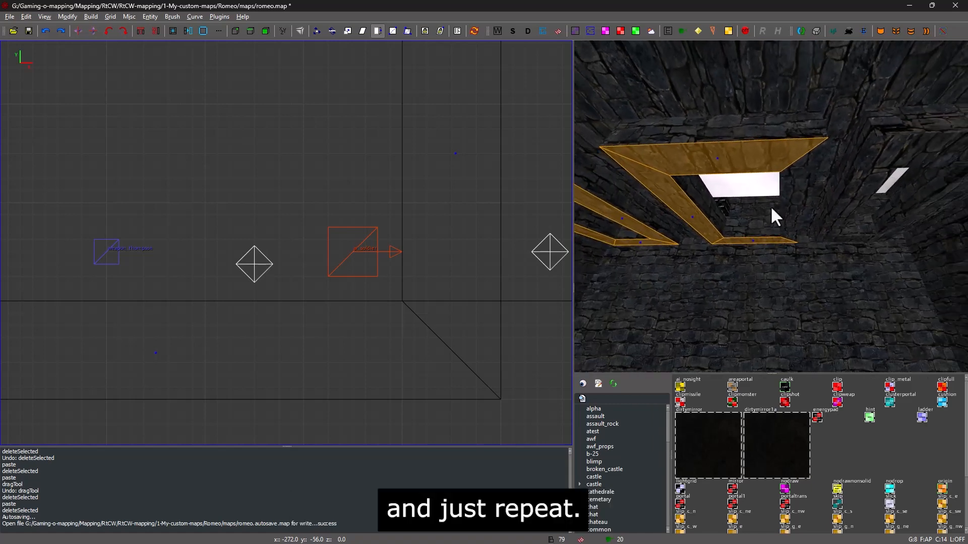
ctrl+shift+click(797, 199)
ctrl+shift+click(847, 211)
ctrl+shift+click(859, 241)
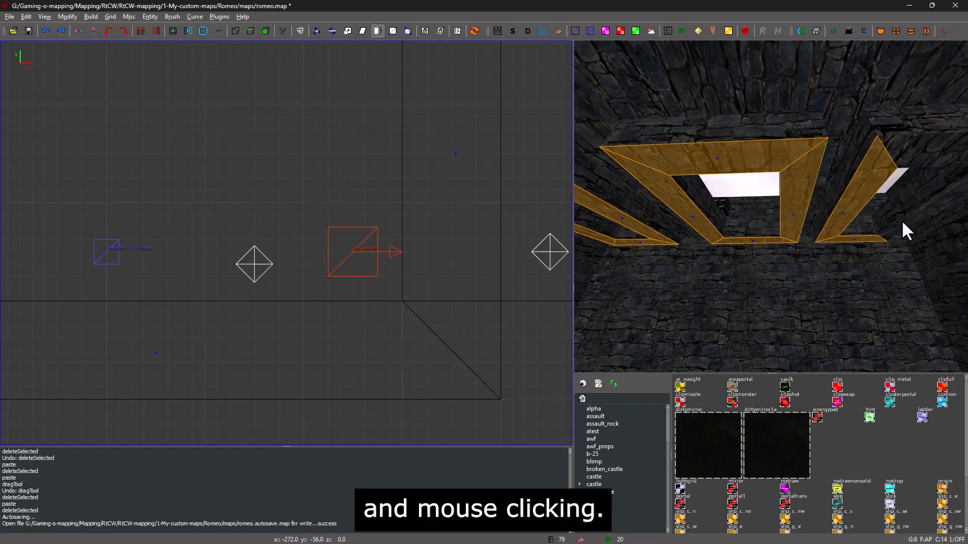
ctrl+shift+click(901, 220)
ctrl+shift+click(915, 165)
right_click(916, 165)
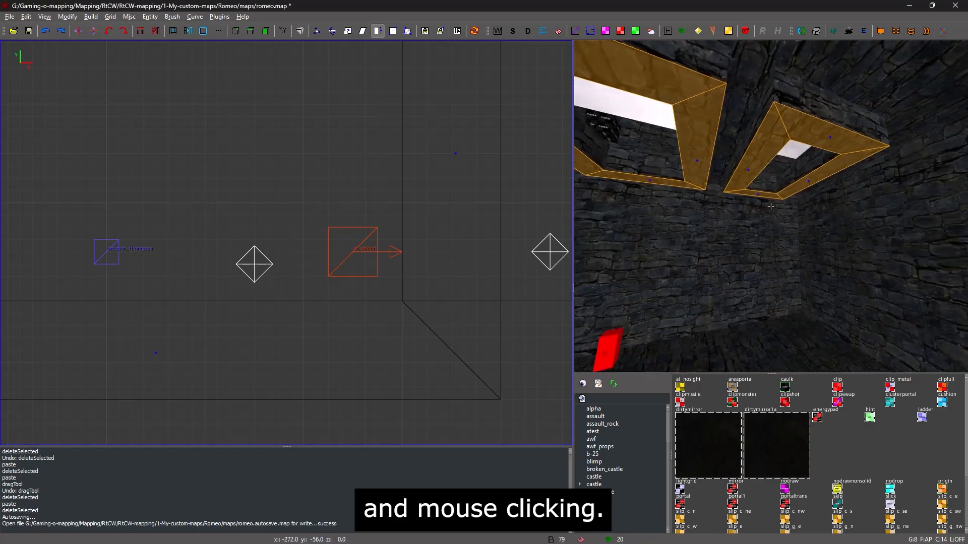
Deselect the skylight faces and select the room's wall, pillar, floor and ceiling surfaces in continuous sweeps through the 3D view.
right_click(769, 209)
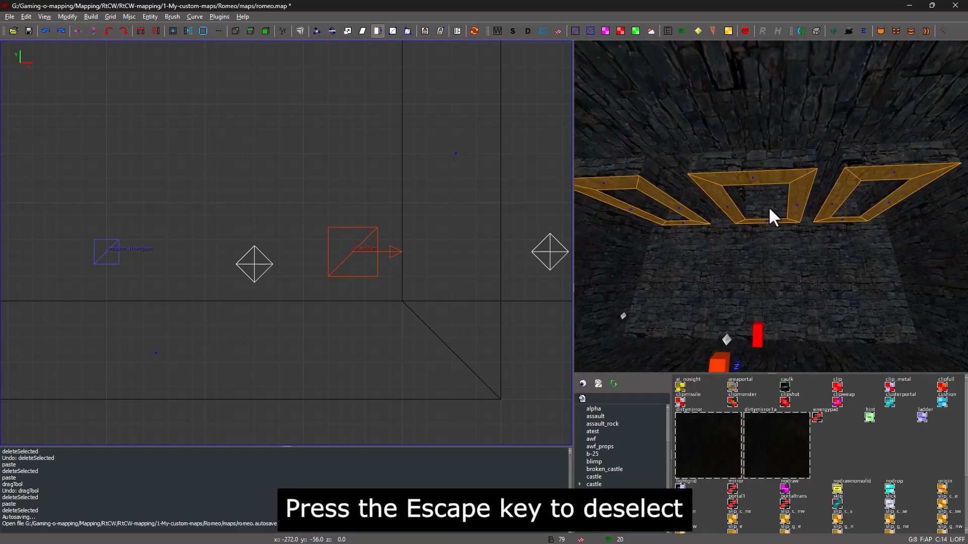
key(Escape)
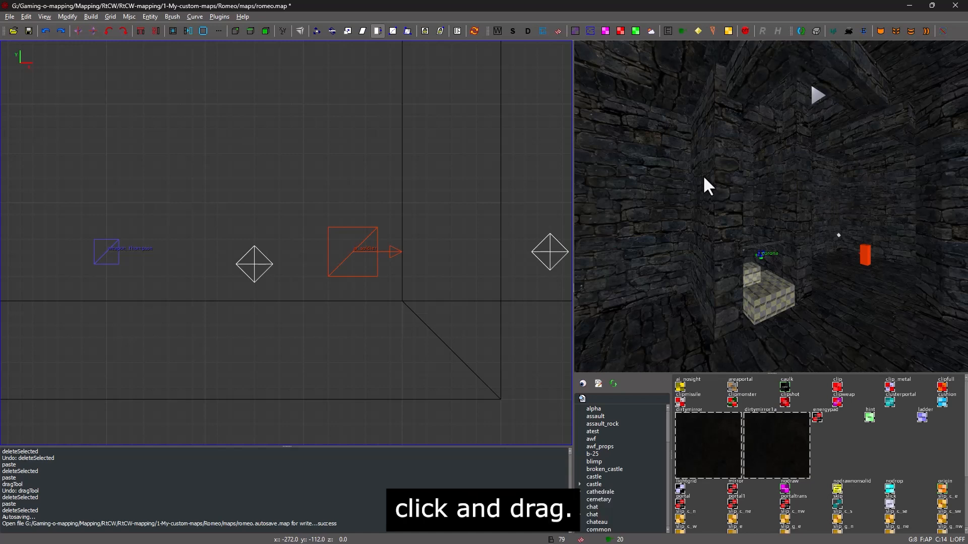
mouse_move(703, 176)
ctrl+mouse_down()
mouse_move(921, 210)
mouse_move(641, 189)
ctrl+mouse_up()
ctrl+drag(639, 315, 917, 293)
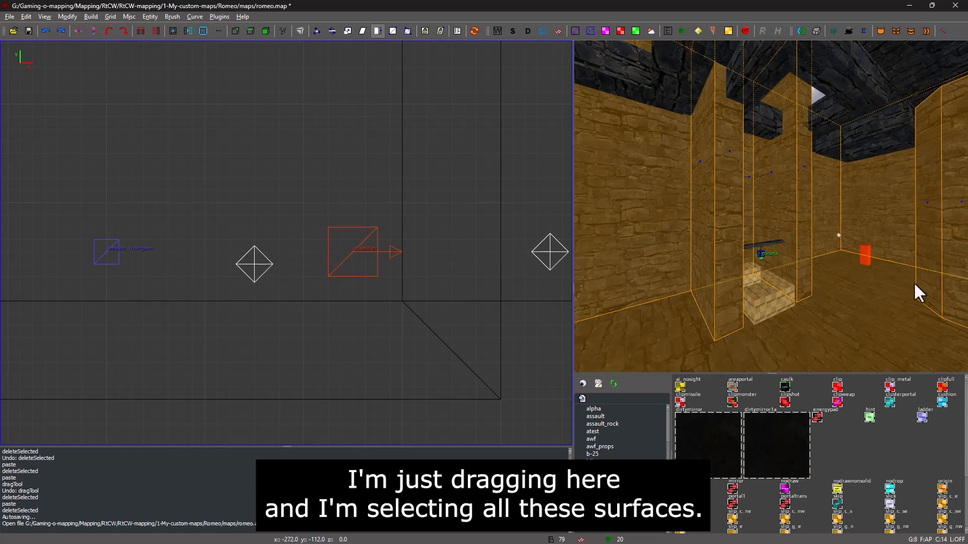
mouse_move(914, 147)
ctrl+mouse_down()
mouse_move(689, 105)
mouse_move(640, 72)
mouse_move(814, 56)
ctrl+mouse_up()
ctrl+drag(855, 150, 742, 130)
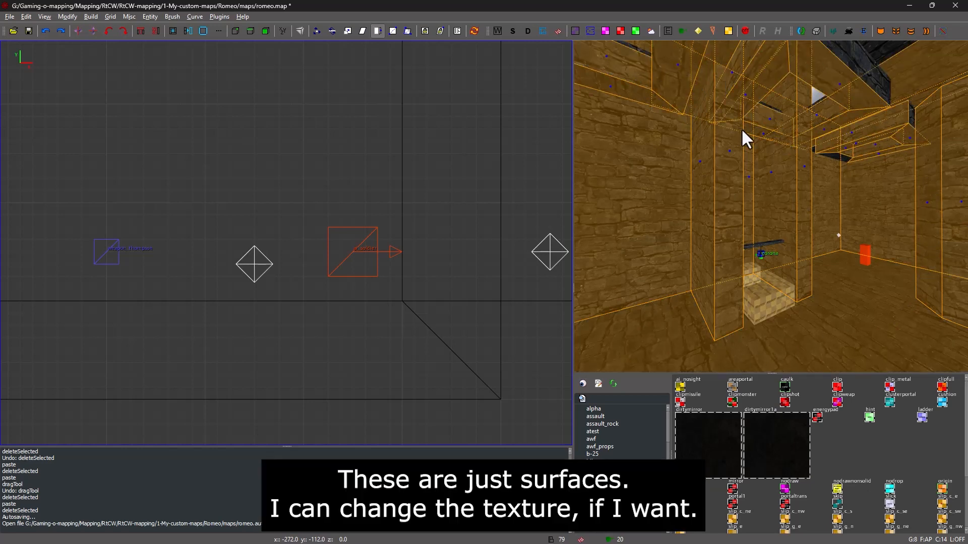
Apply the common/dirtymirror1a texture to the selected room surfaces, clear the selection and undo the texture change.
right_click(842, 162)
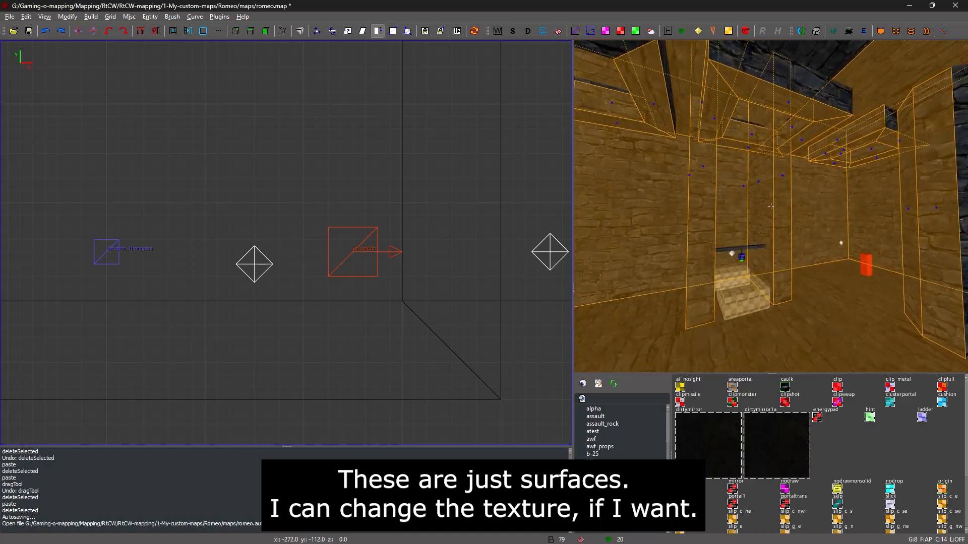
right_click(771, 206)
click(771, 442)
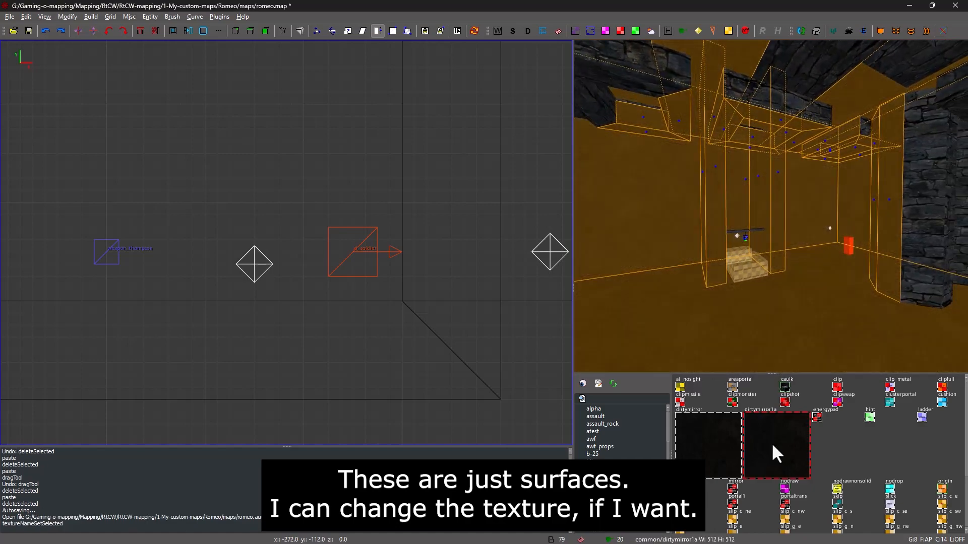
right_click(797, 266)
right_click(770, 207)
key(Escape)
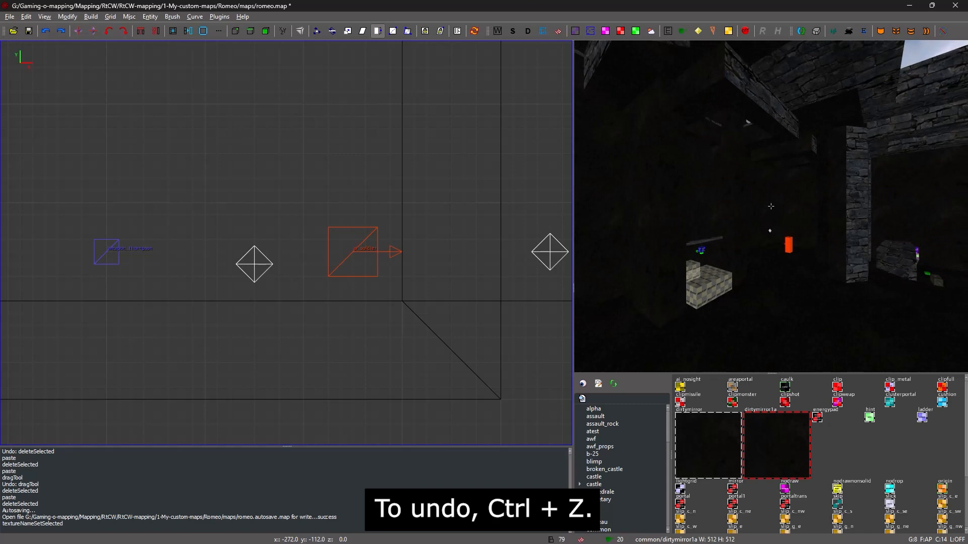
key(ctrl+z)
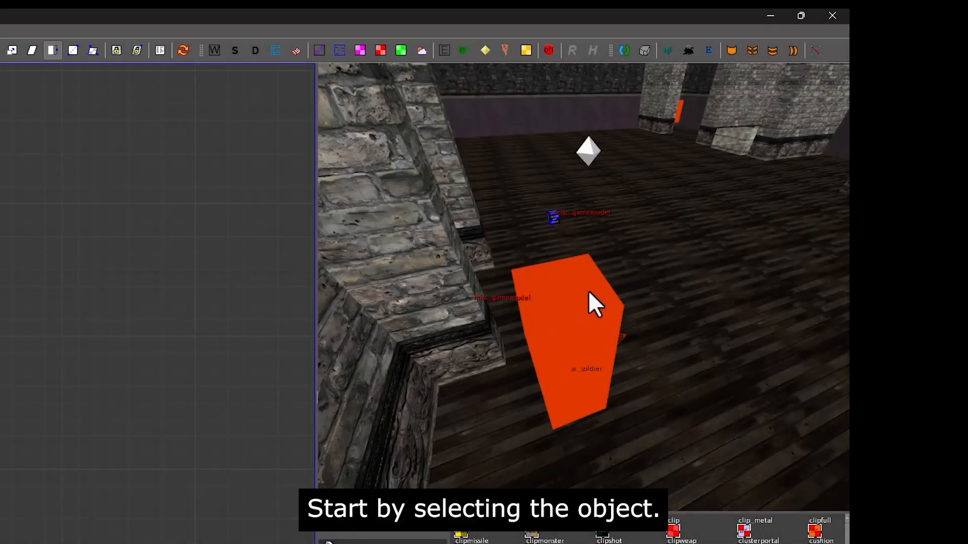
Copy and paste the ai_soldier entity beside the stone wall in sierra.map, and move the copy diagonally up and right in the top view.
click(595, 319)
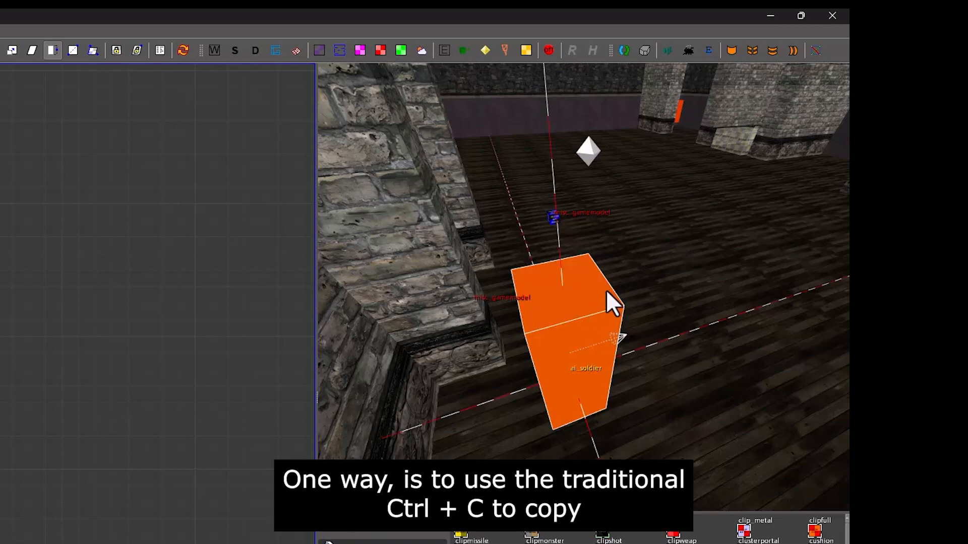
right_click(598, 288)
key(w)
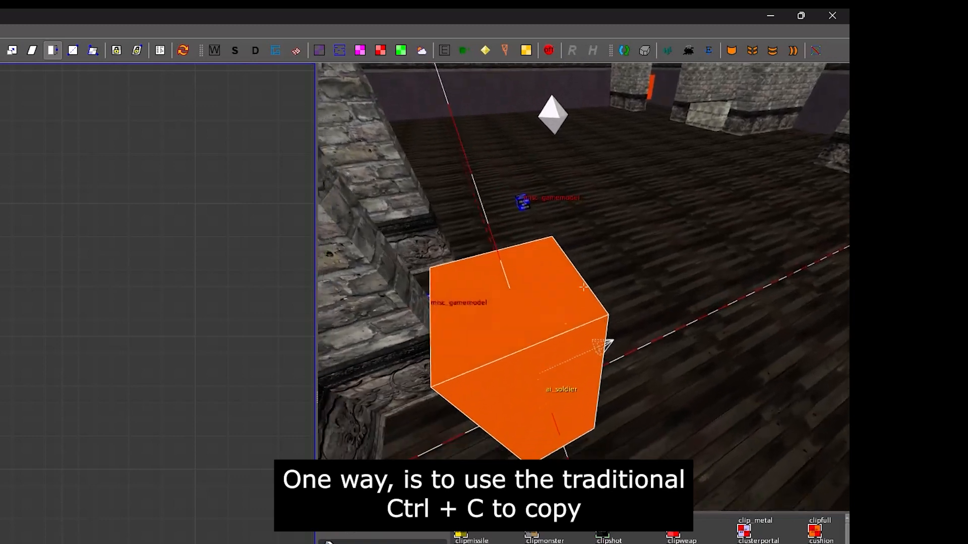
key(s)
right_click(583, 287)
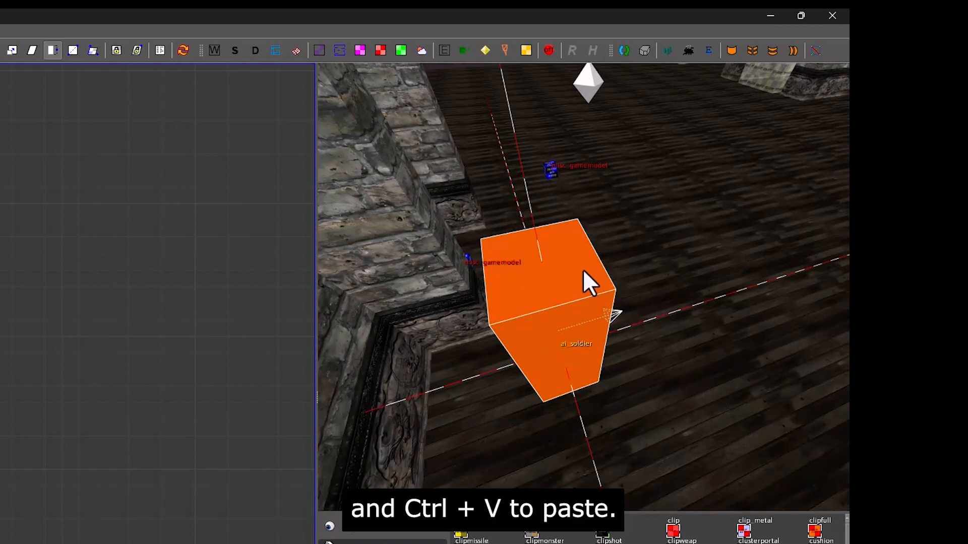
right_click(583, 270)
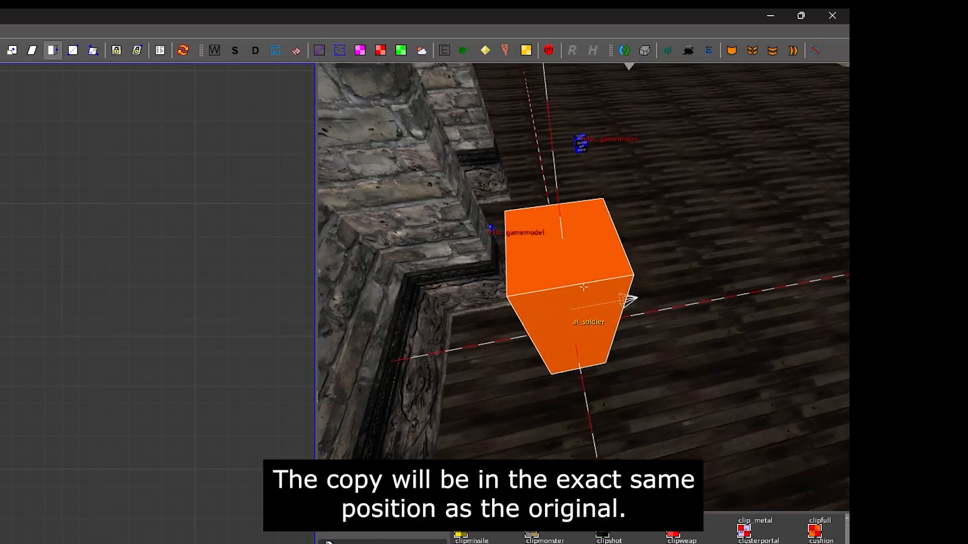
key(w)
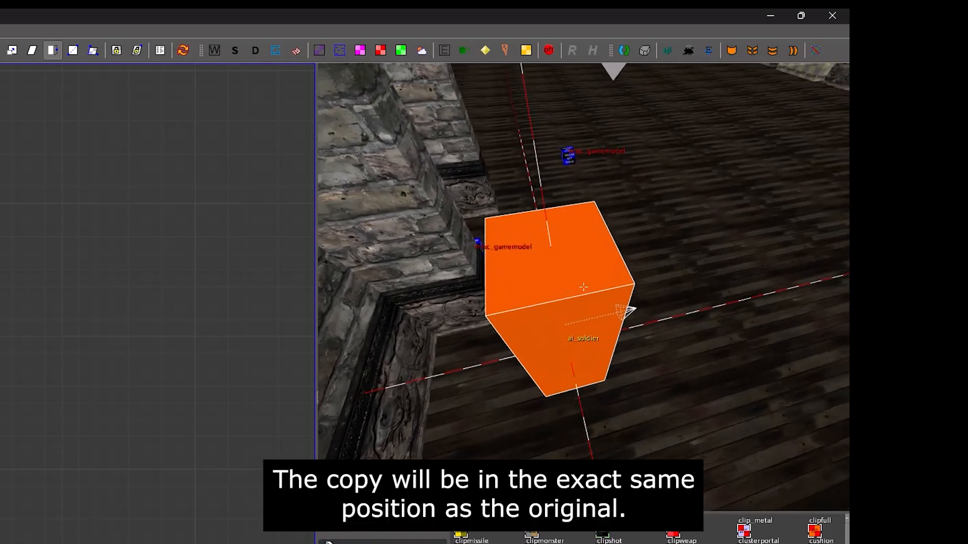
key(d)
key(w)
right_click(583, 288)
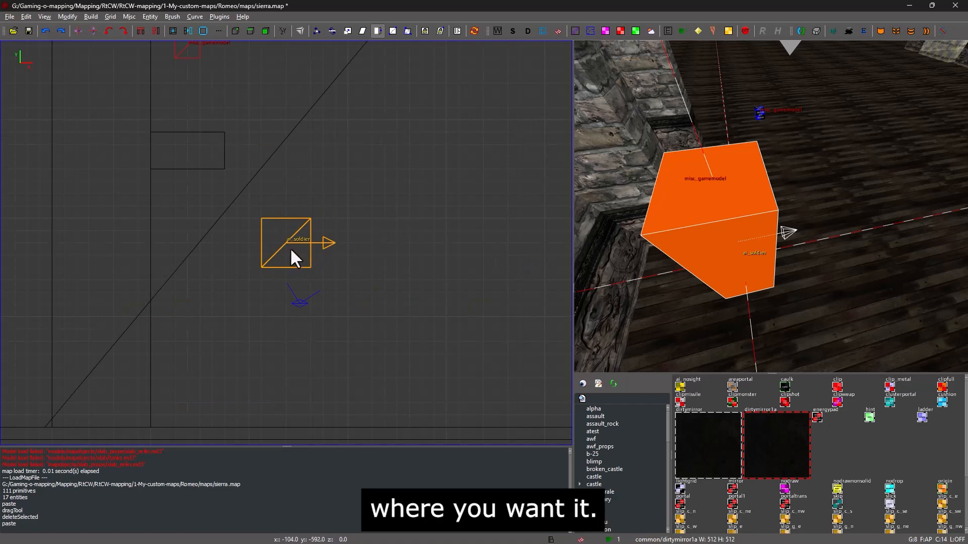
drag(291, 250, 356, 168)
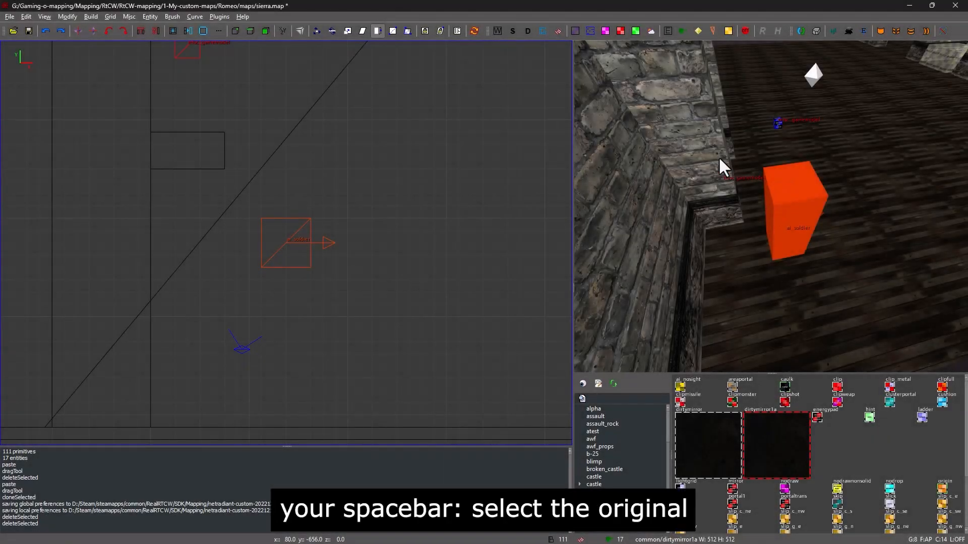
Clone the original ai_soldier entity directly without the clipboard and move the clone to the right of it in the top view.
right_click(718, 156)
key(w)
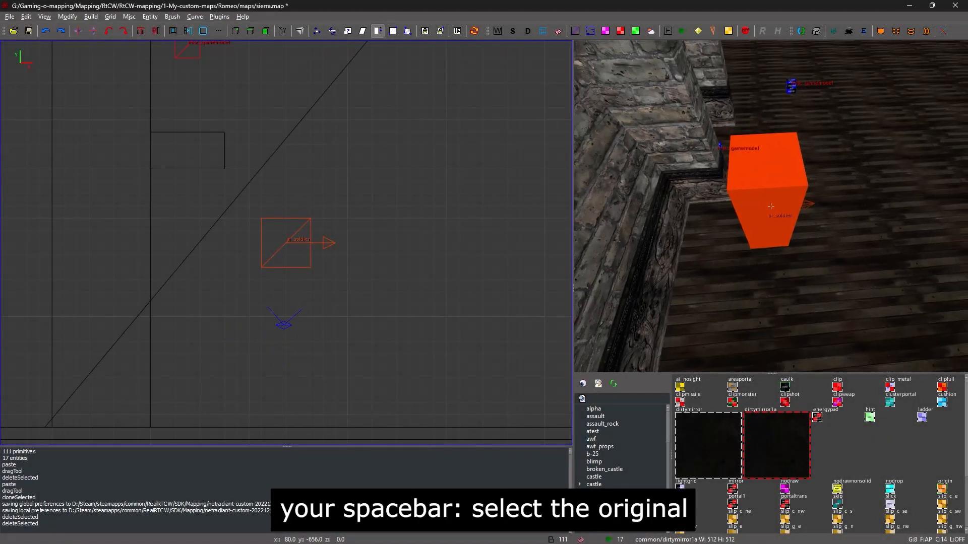
right_click(763, 219)
shift+click(765, 192)
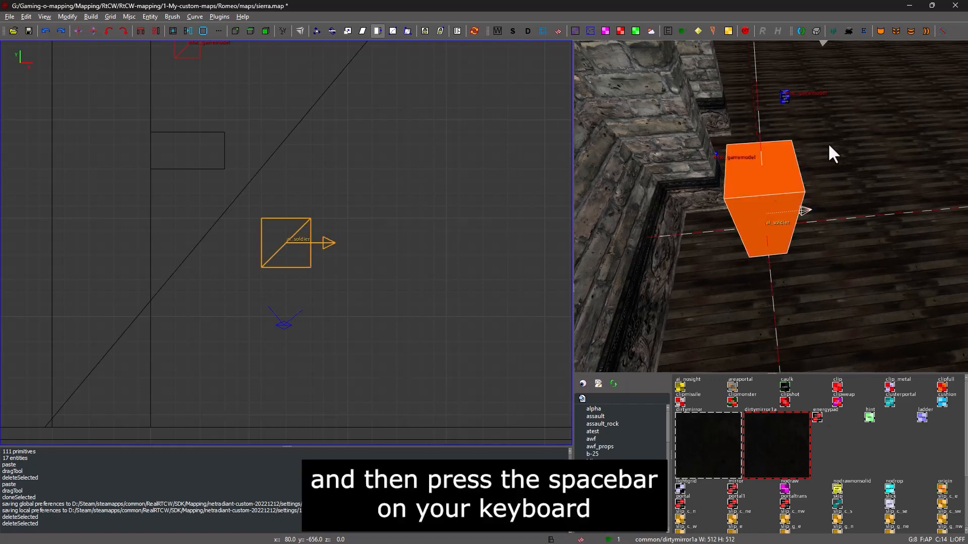
key(space)
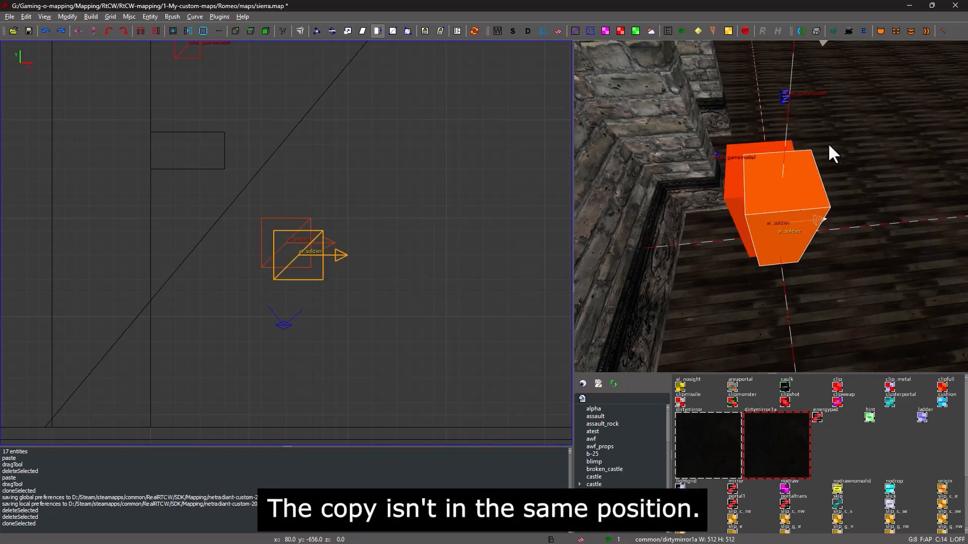
right_click(770, 180)
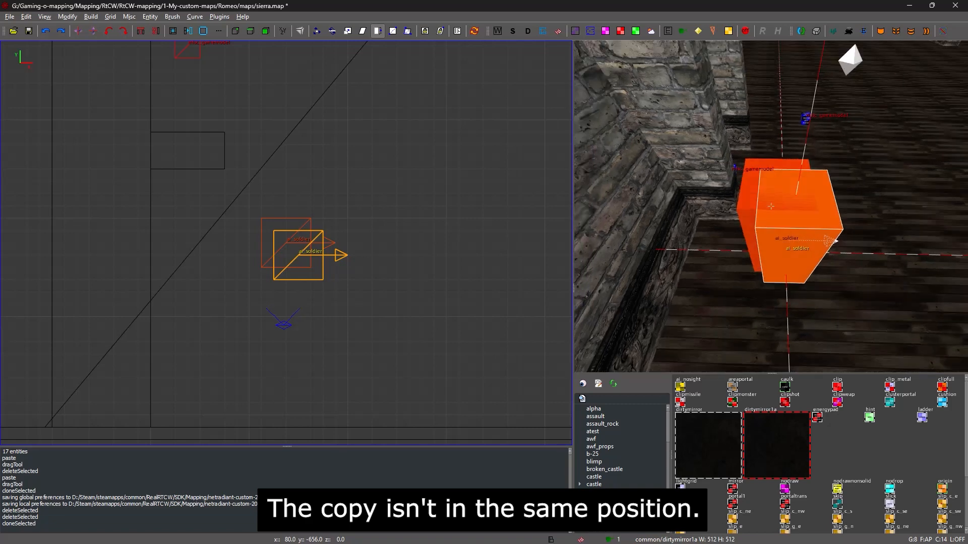
right_click(770, 206)
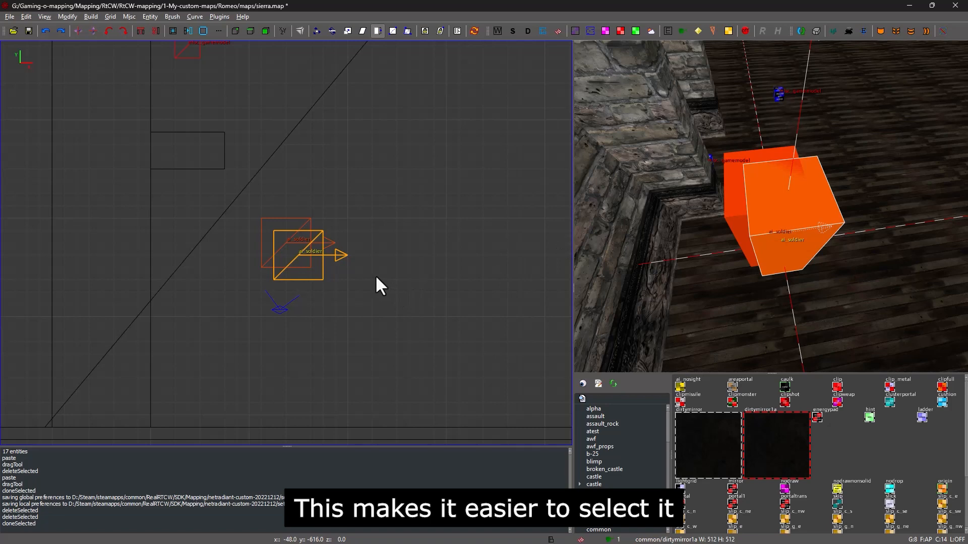
drag(304, 263, 422, 284)
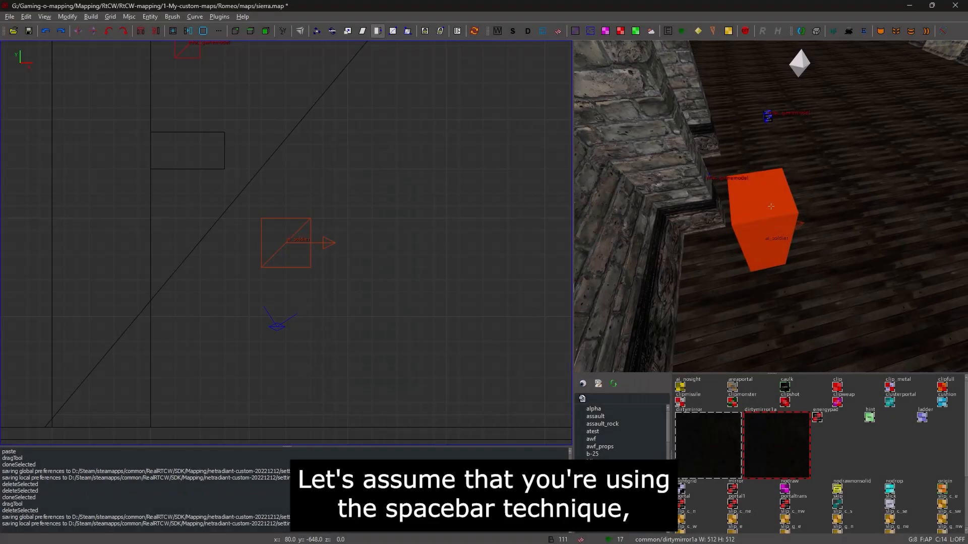
Select the ai_soldier entity and enable "Nudge selected after duplication" in the general settings of the preferences.
scroll(771, 207, up, 2)
right_click(771, 207)
shift+click(769, 211)
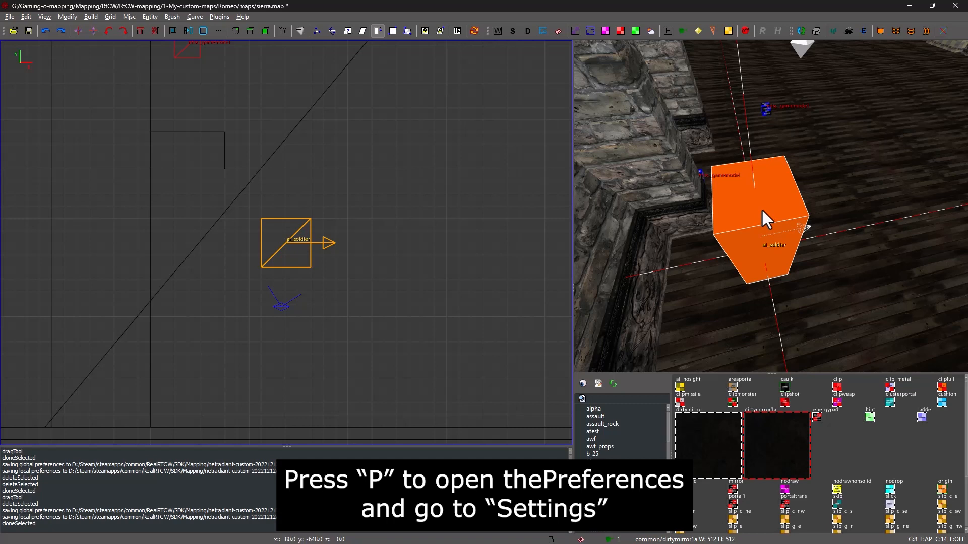
key(p)
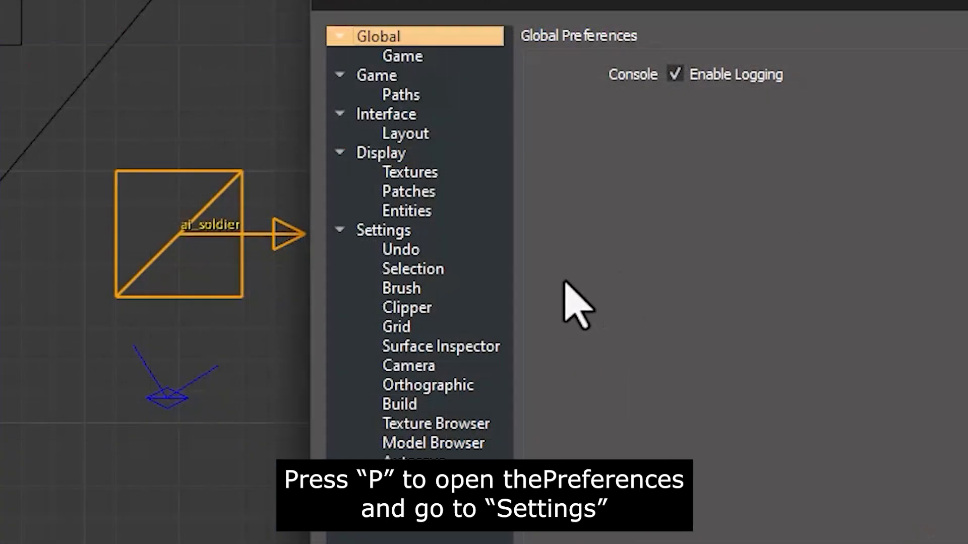
click(455, 233)
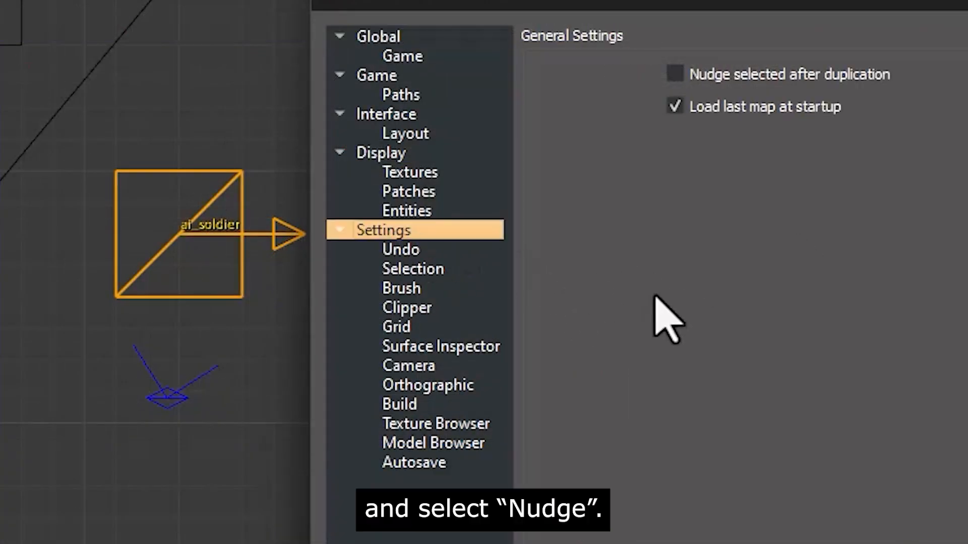
click(689, 74)
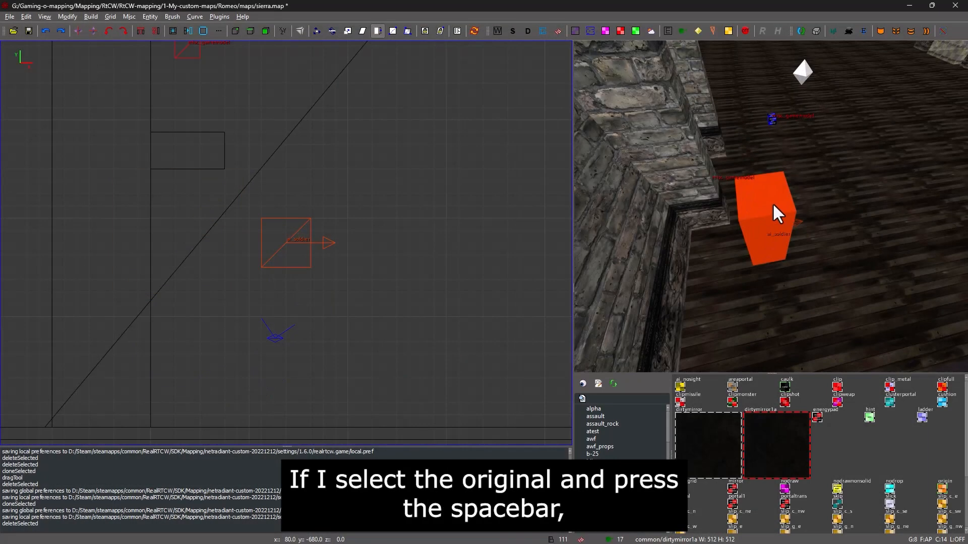
Clone the ai_soldier entity with nudging enabled and move the offset clone down and right in the top view.
shift+click(772, 204)
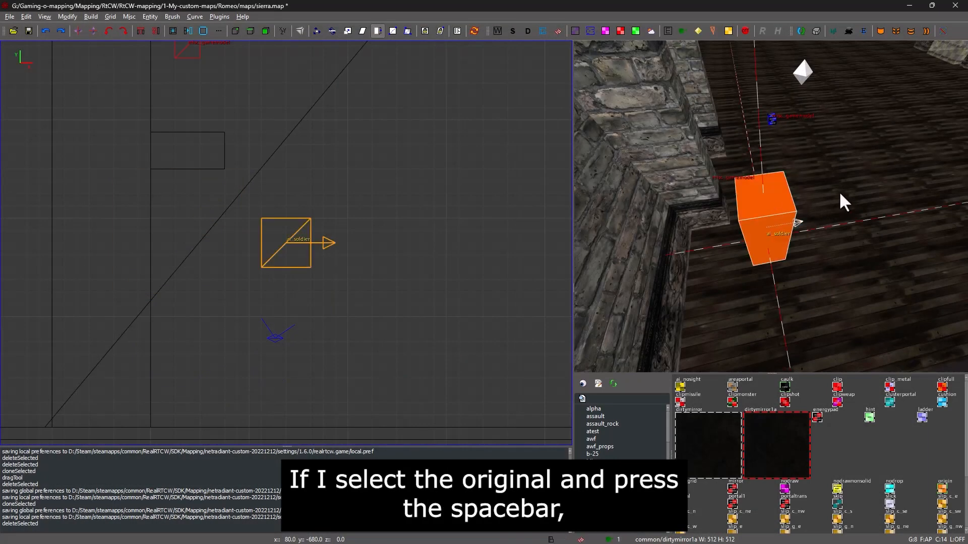
key(space)
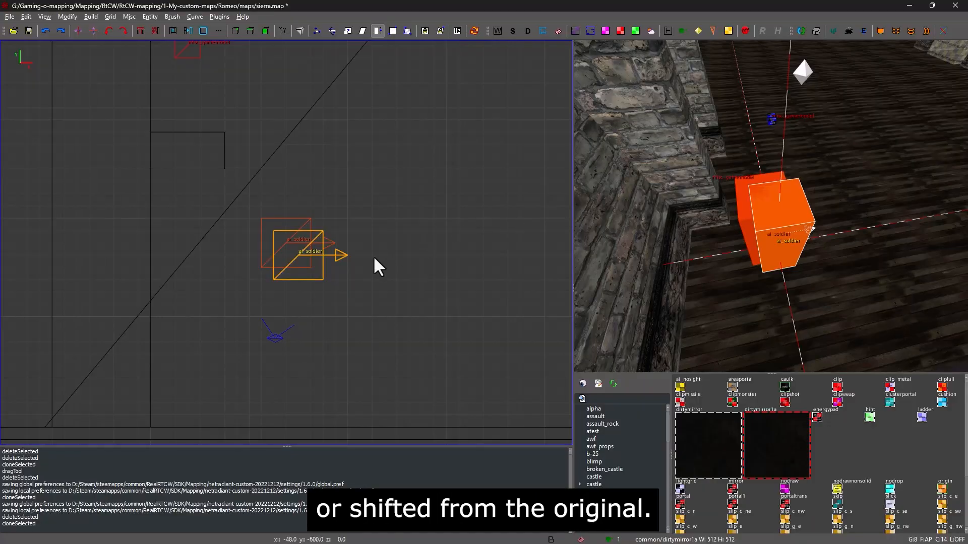
drag(331, 272, 417, 306)
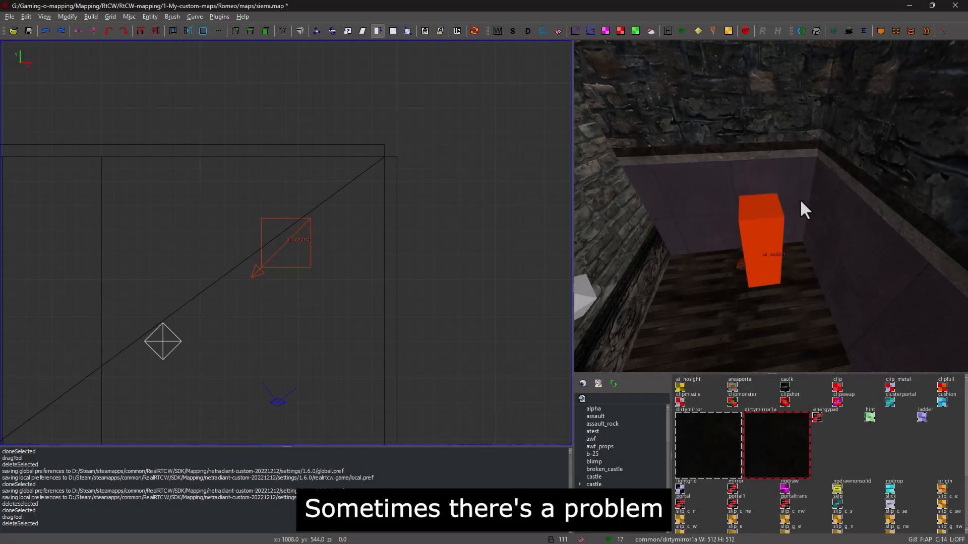
Duplicate the ai_soldier entity in the room's corner by copy and paste in place, and clear the selection.
shift+click(768, 220)
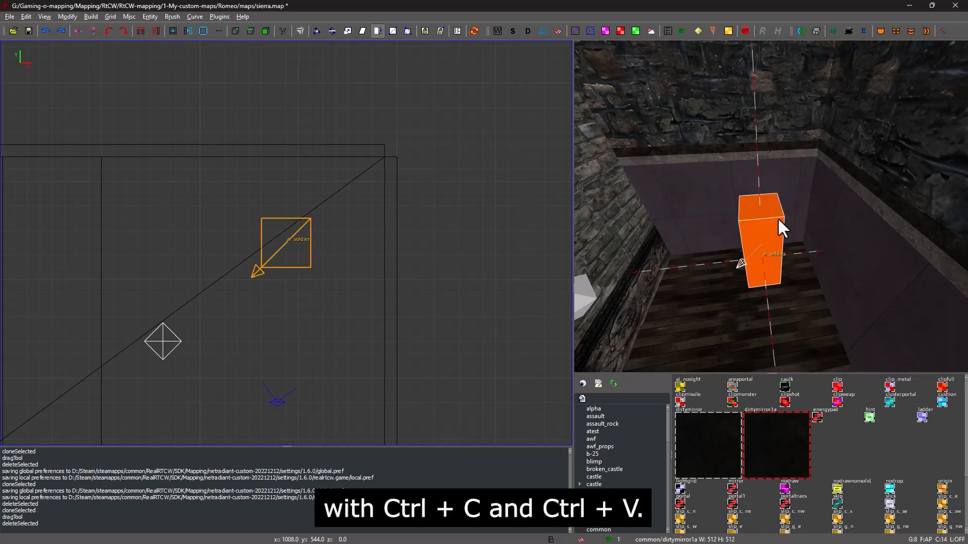
key(ctrl+v)
right_click(777, 217)
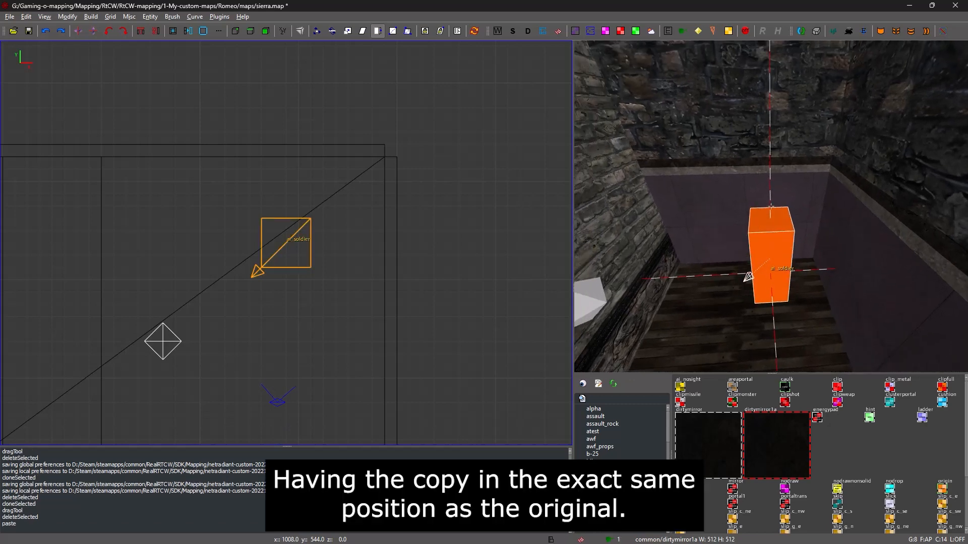
scroll(771, 206, up, 1)
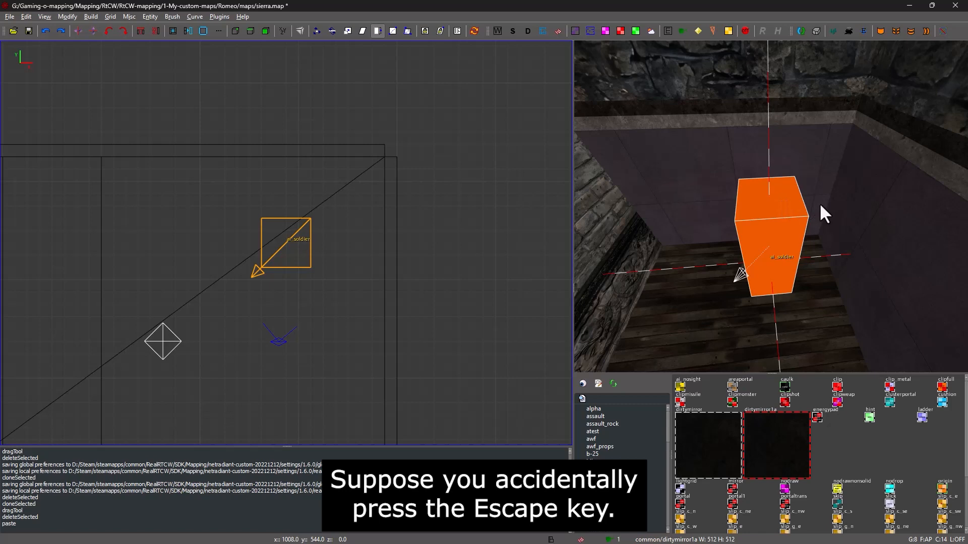
key(Escape)
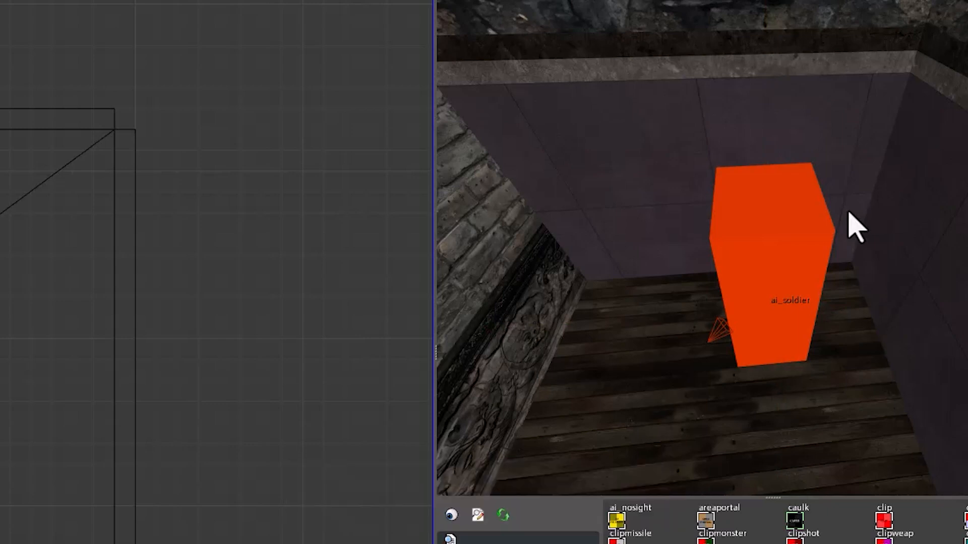
Separate the two overlapping ai_soldier entities by moving one of them up and left in the top view.
right_click(848, 213)
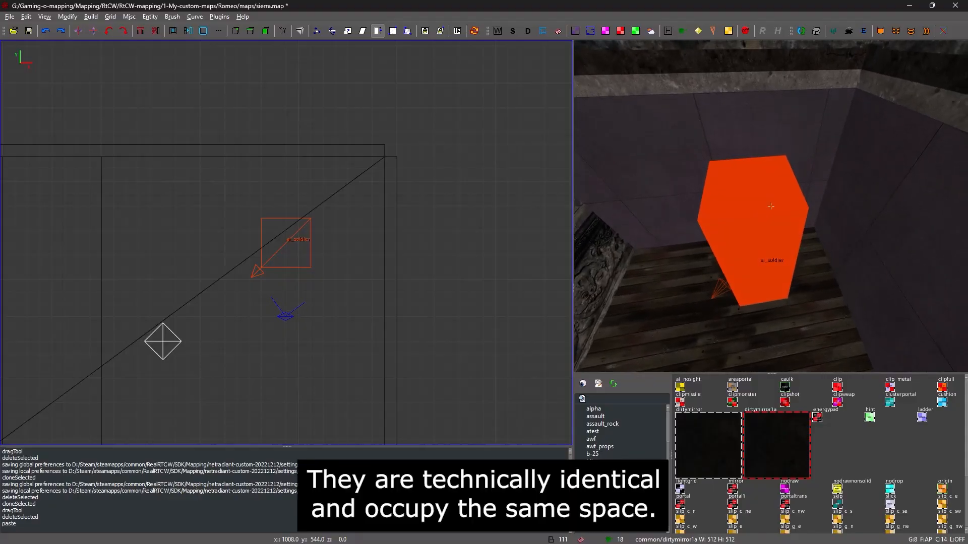
right_click(816, 222)
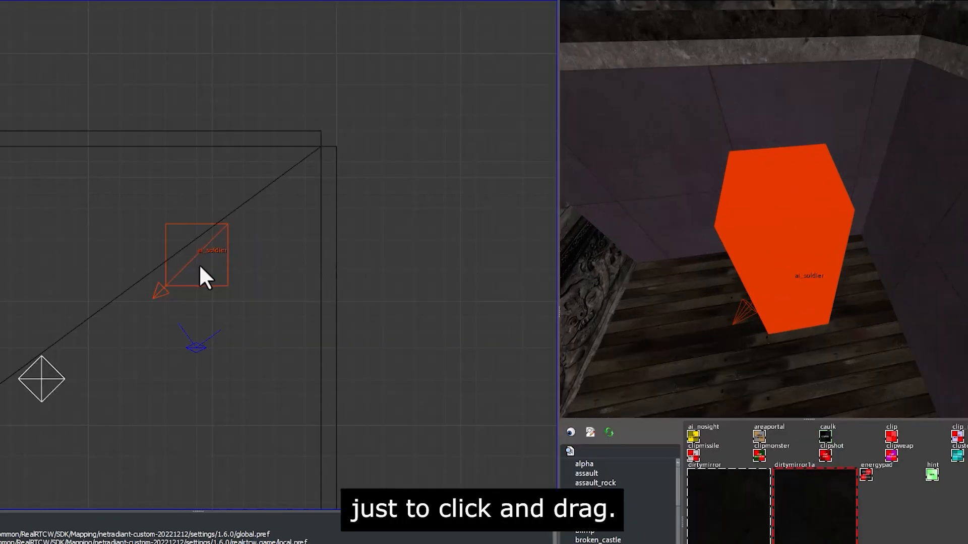
drag(199, 264, 93, 226)
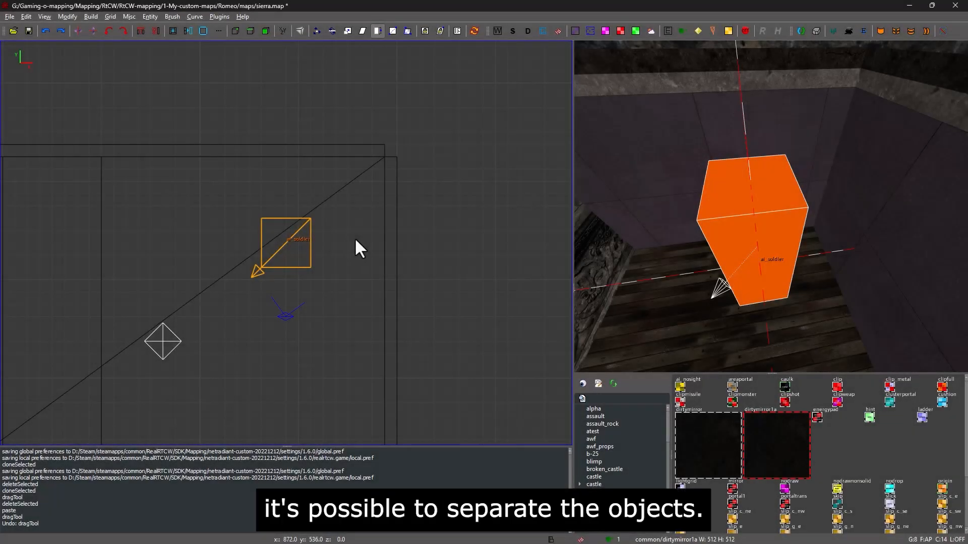
Clear the selection, open the entity list and select its entries one after another, from the misc_gamemodel and light entities up to the ai_soldier entities.
key(Escape)
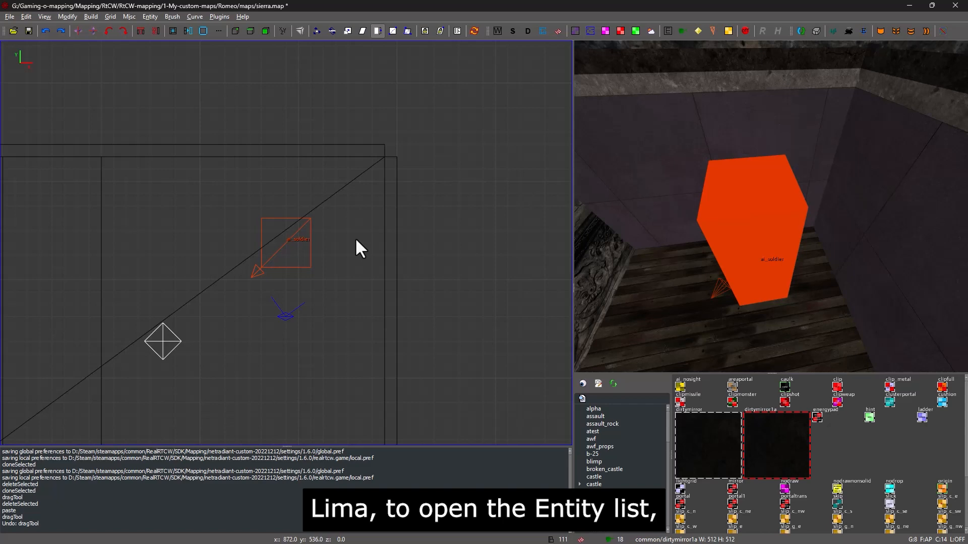
key(l)
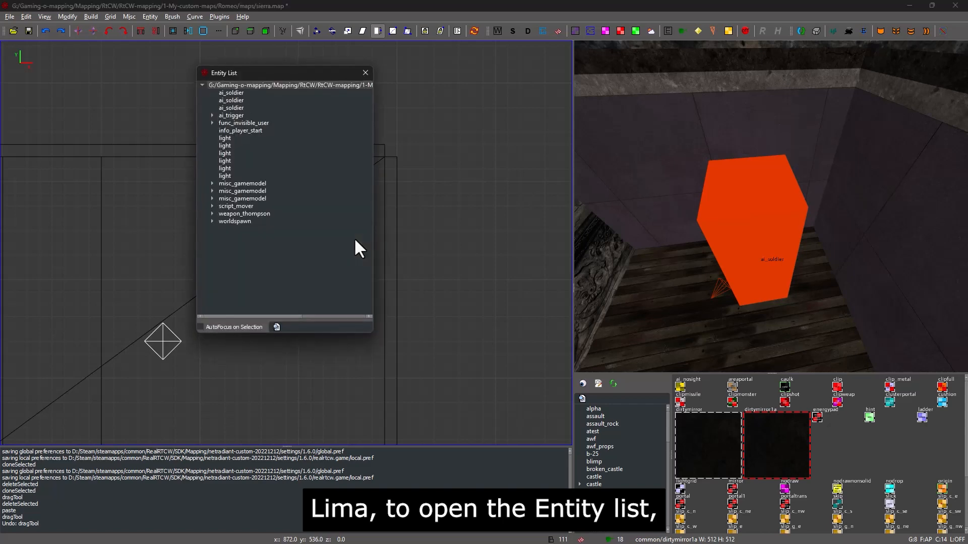
click(232, 168)
click(271, 237)
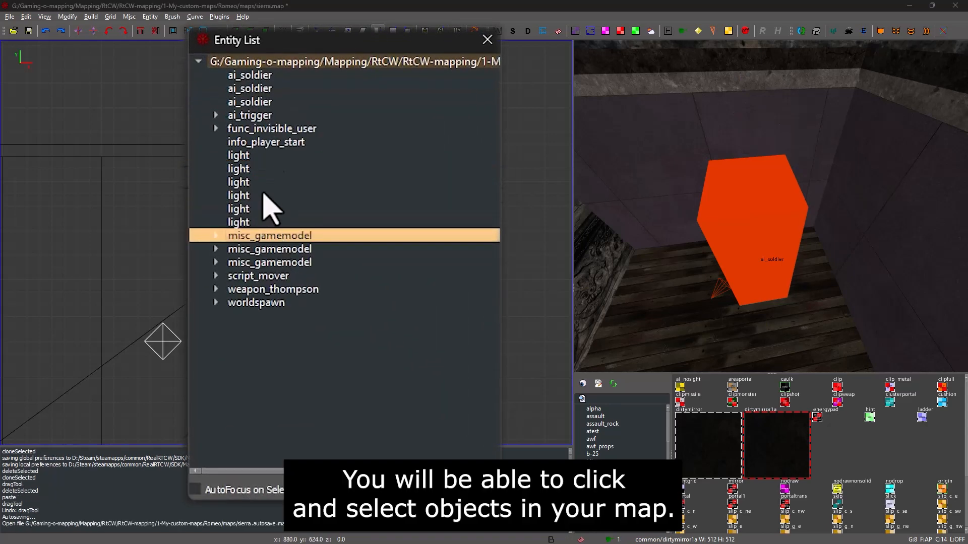
click(270, 195)
click(272, 169)
click(281, 142)
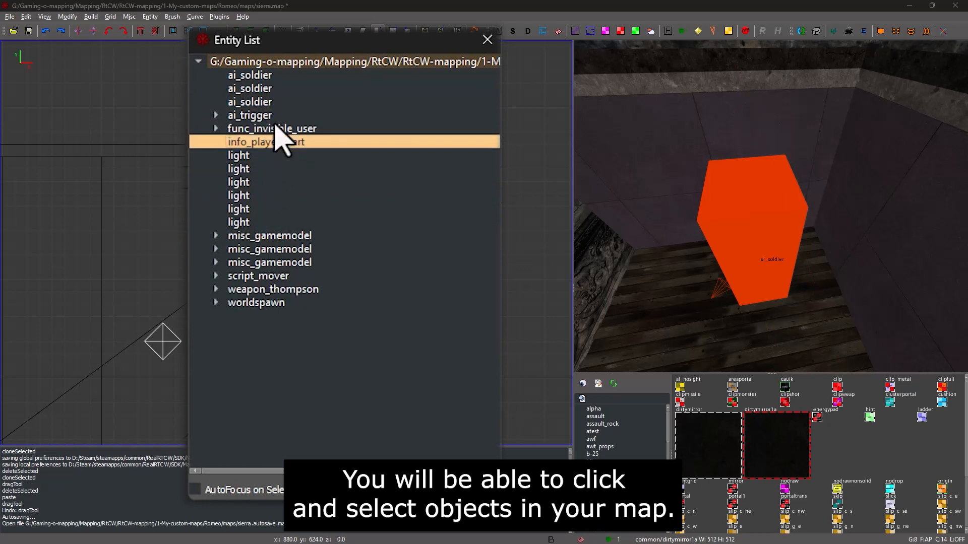
click(272, 128)
click(264, 116)
click(258, 102)
click(255, 88)
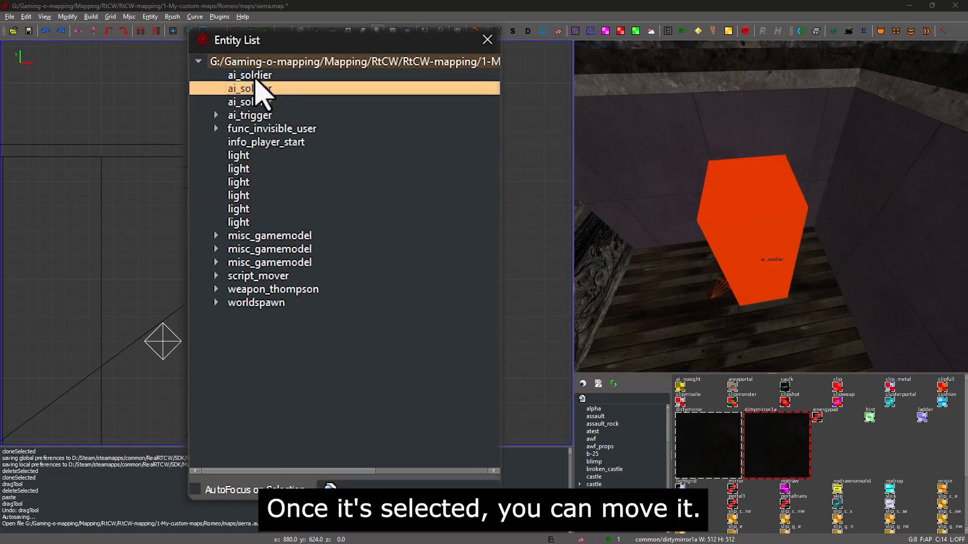
Select one of the two overlapping ai_soldier entities through the entity list and move it up and left in the top view.
click(255, 76)
click(251, 89)
drag(328, 75, 170, 82)
drag(277, 234, 256, 186)
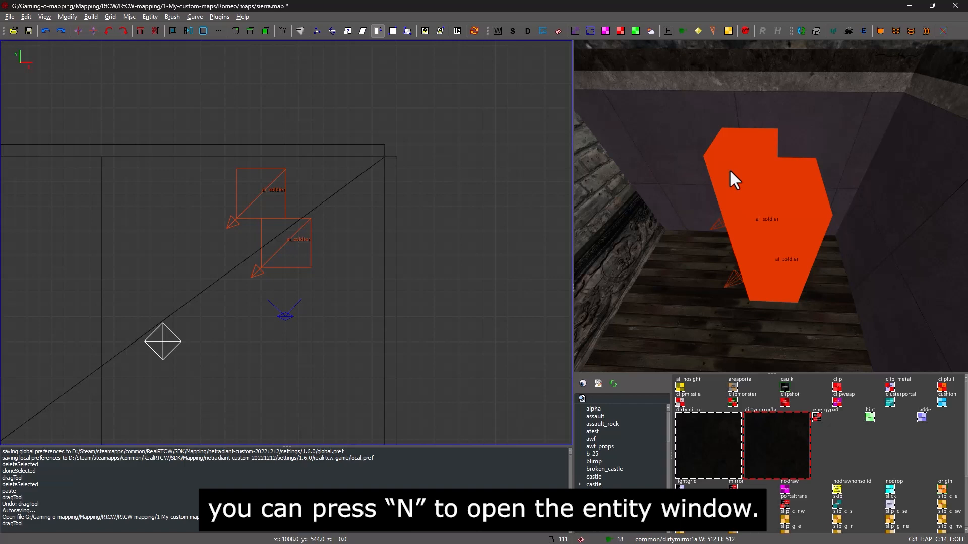
Select the ai_soldier that was moved aside in the camera view and open its entity properties.
shift+click(726, 151)
key(n)
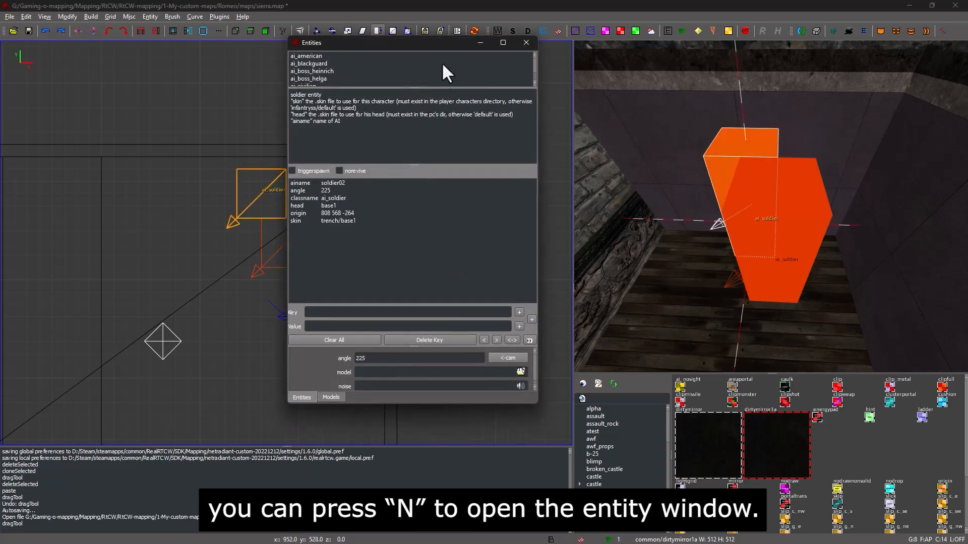
drag(440, 42, 455, 42)
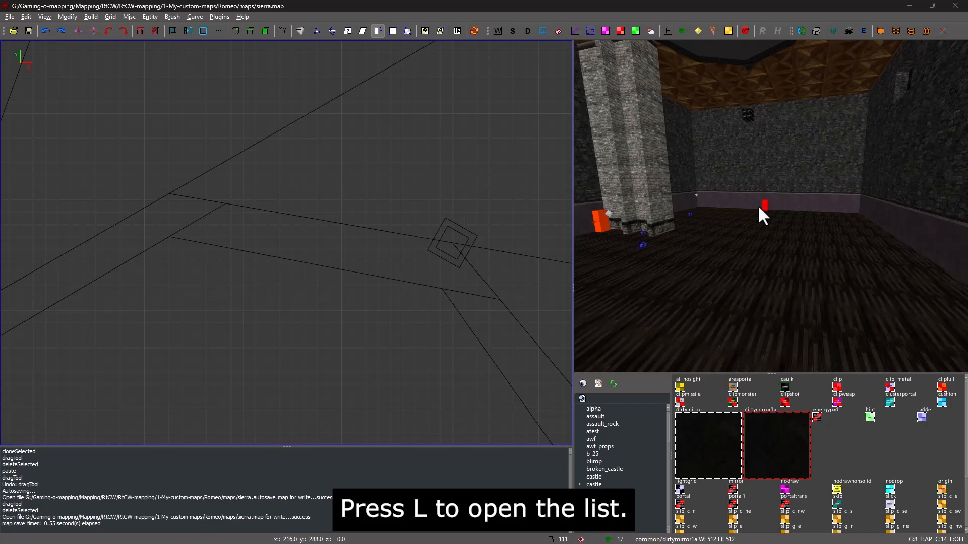
Find the weapon_thompson entity by selecting it in the entity list with AutoFocus on Selection enabled.
key(l)
drag(244, 96, 475, 98)
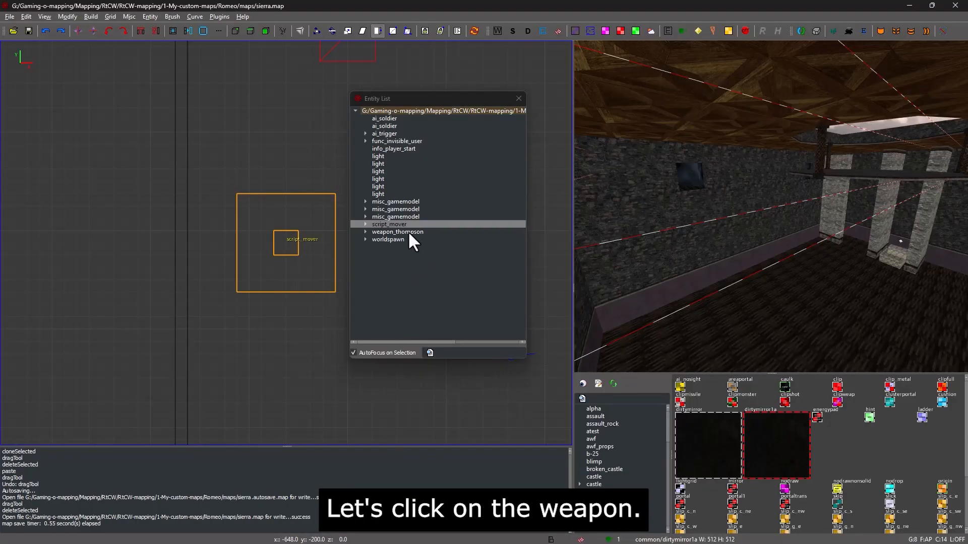
click(407, 232)
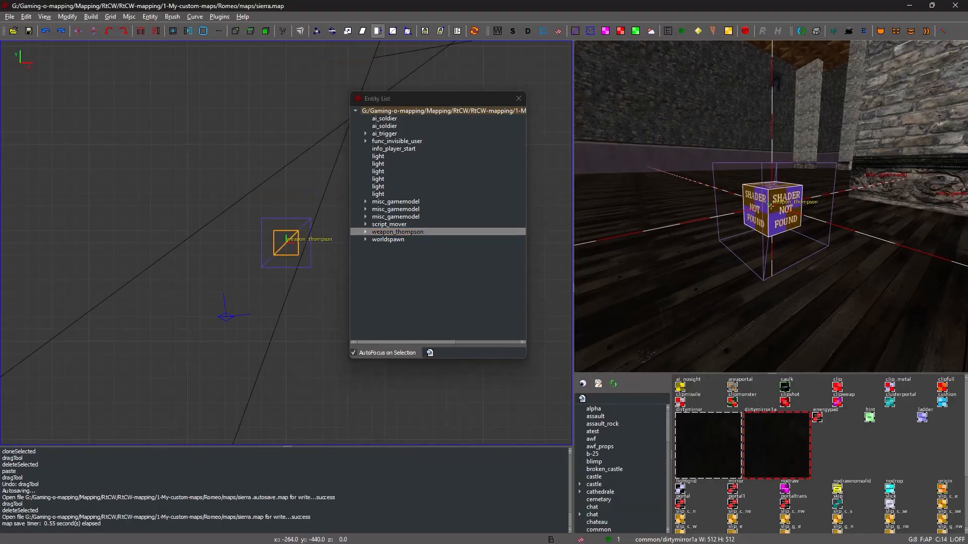
key(s)
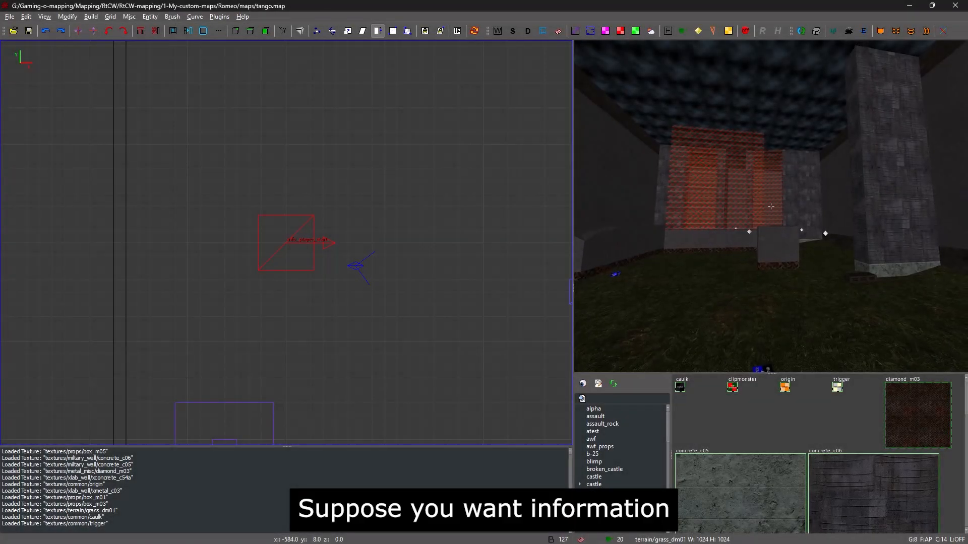
Turn to the concrete pillar in tango.map's camera view and pick up its texture.
mouse_move(771, 206)
right_down()
mouse_move(821, 201)
mouse_move(781, 204)
right_up()
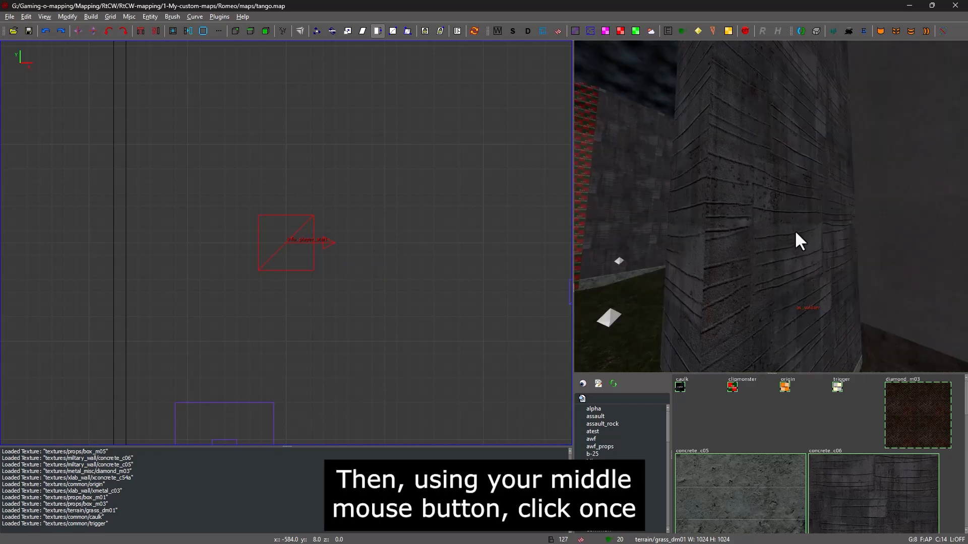
middle_click(755, 204)
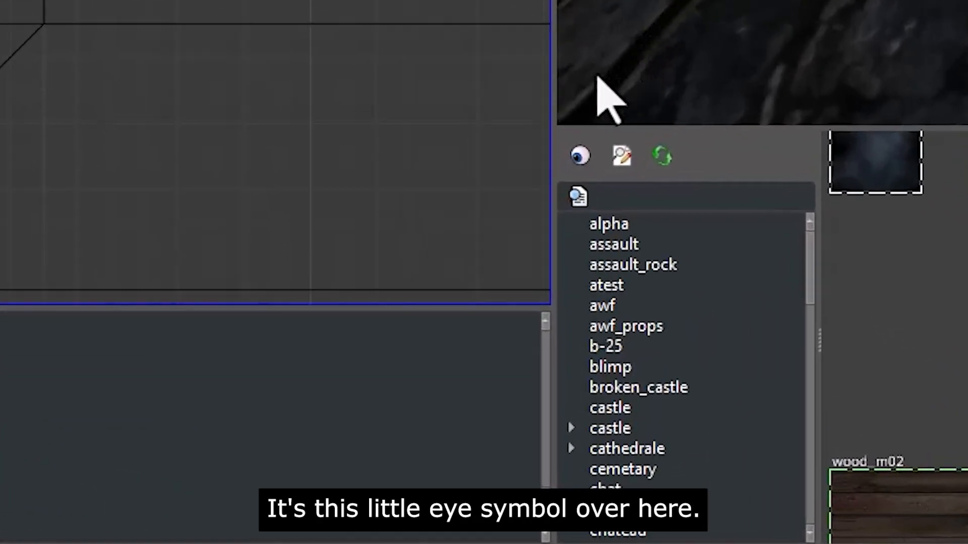
Check that "Show shaders" and "Show textures" are enabled in the texture browser's view options.
click(579, 155)
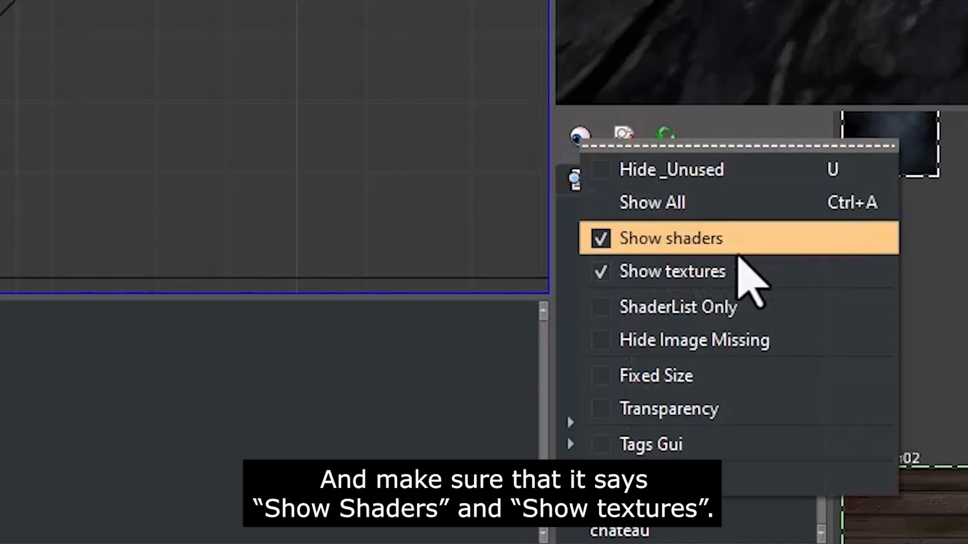
click(676, 325)
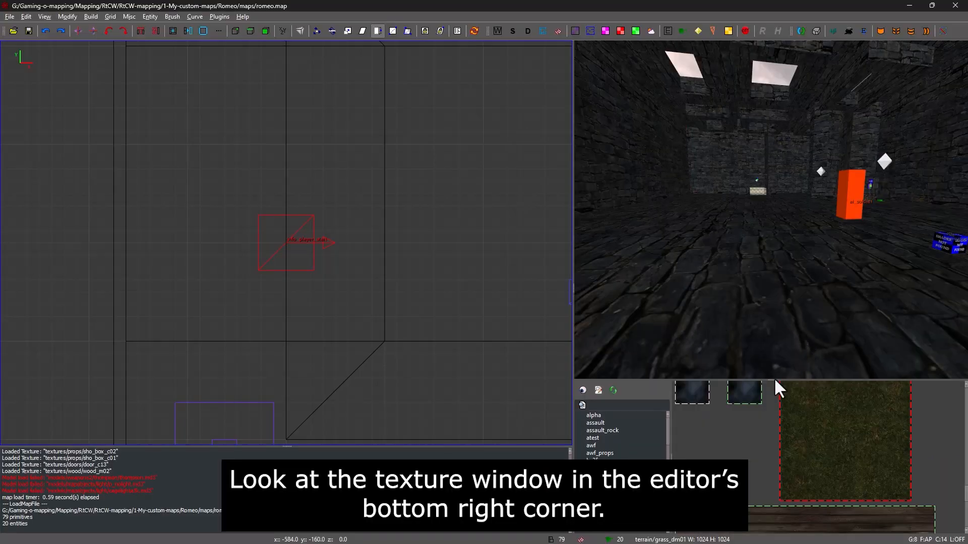
Enlarge the texture browser of romeo.map, browse its images and select the metal texture diamond_m03.
drag(774, 378, 807, 175)
scroll(748, 287, down, 1)
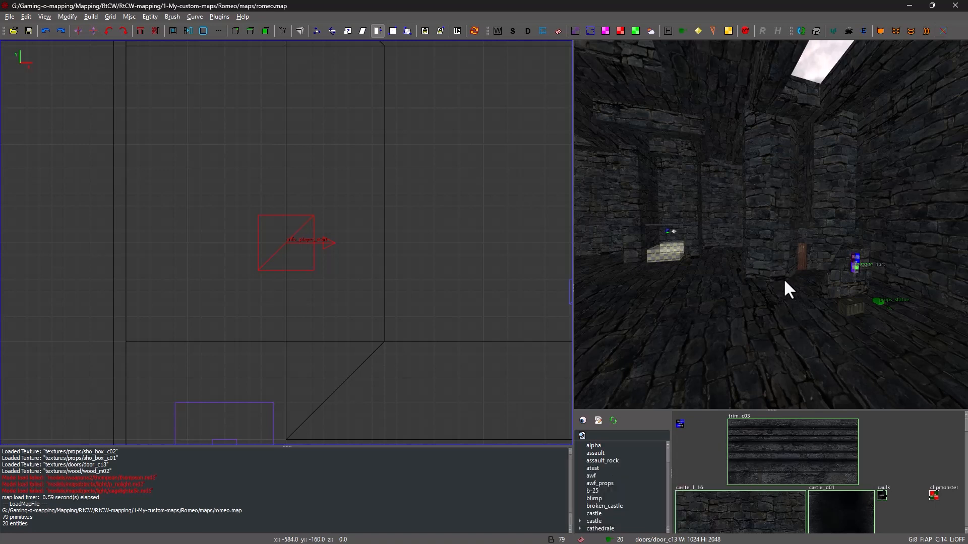
scroll(810, 486, down, 2)
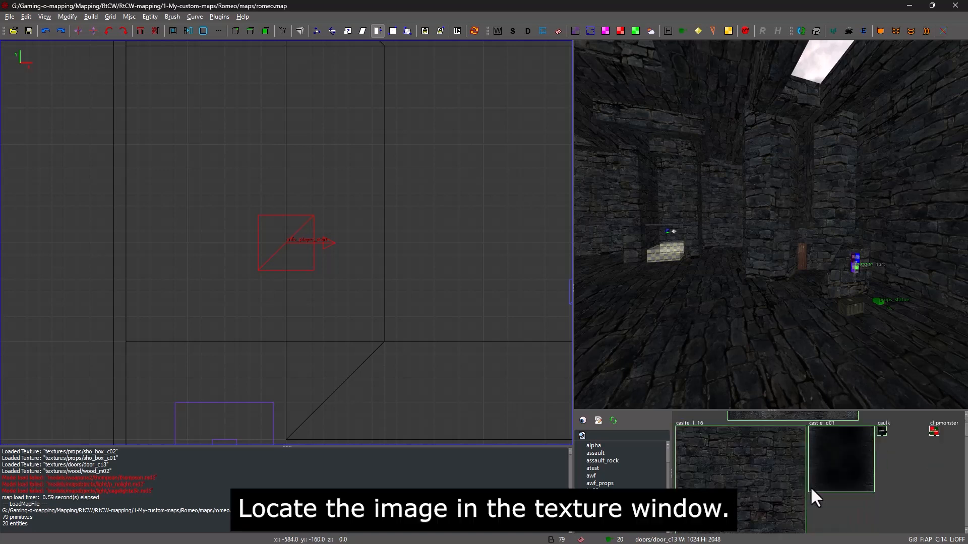
scroll(804, 485, down, 1)
scroll(808, 480, down, 1)
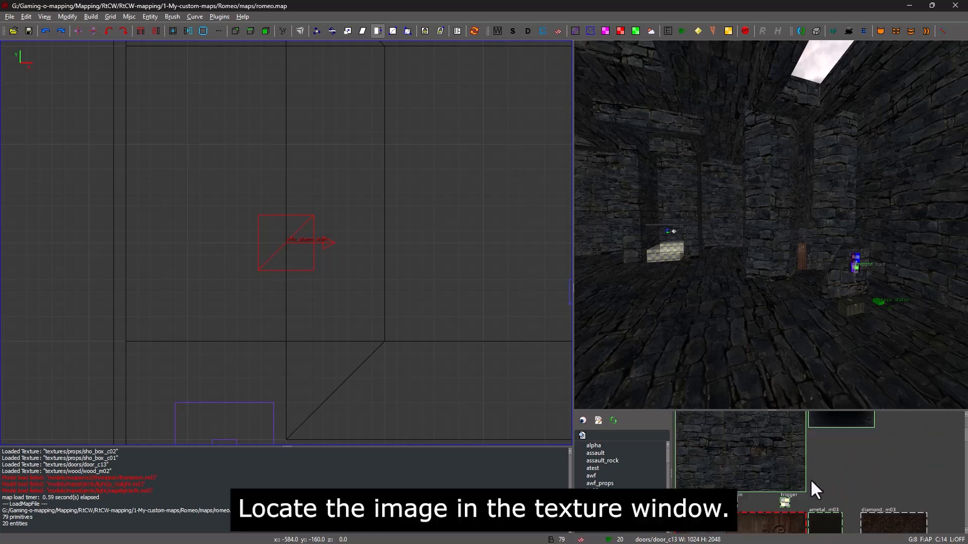
scroll(825, 479, up, 3)
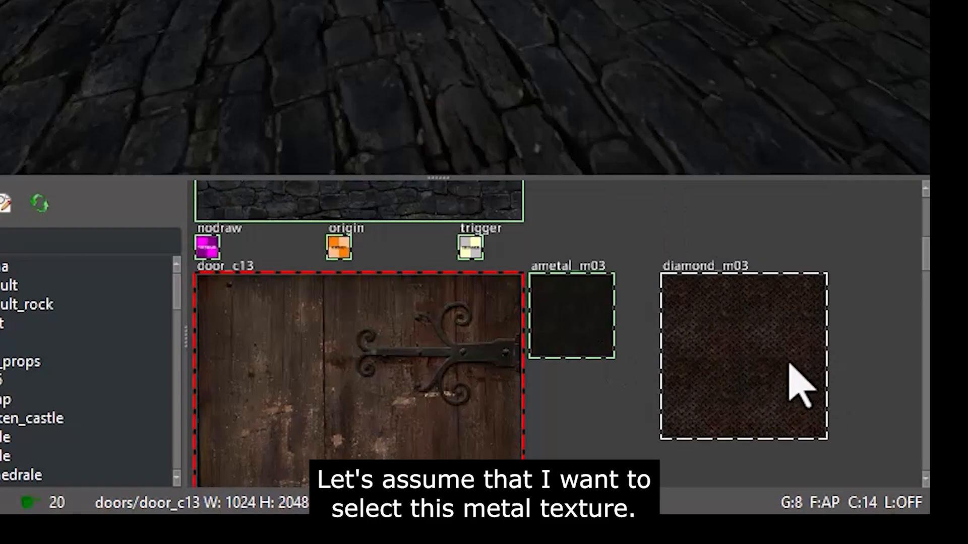
click(769, 349)
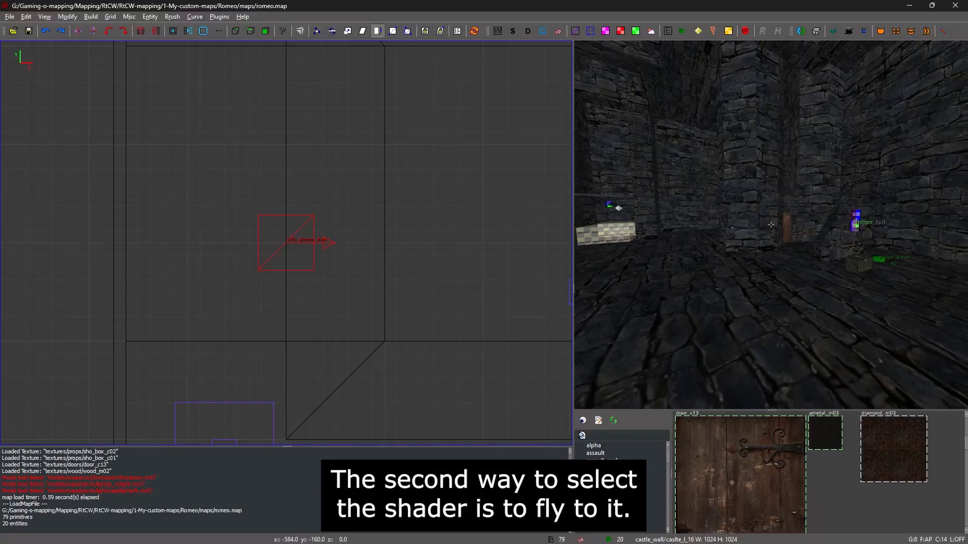
Fly to the wooden door in the camera view and pick up its door_c13 texture, bringing it into view in the texture browser.
key(w)
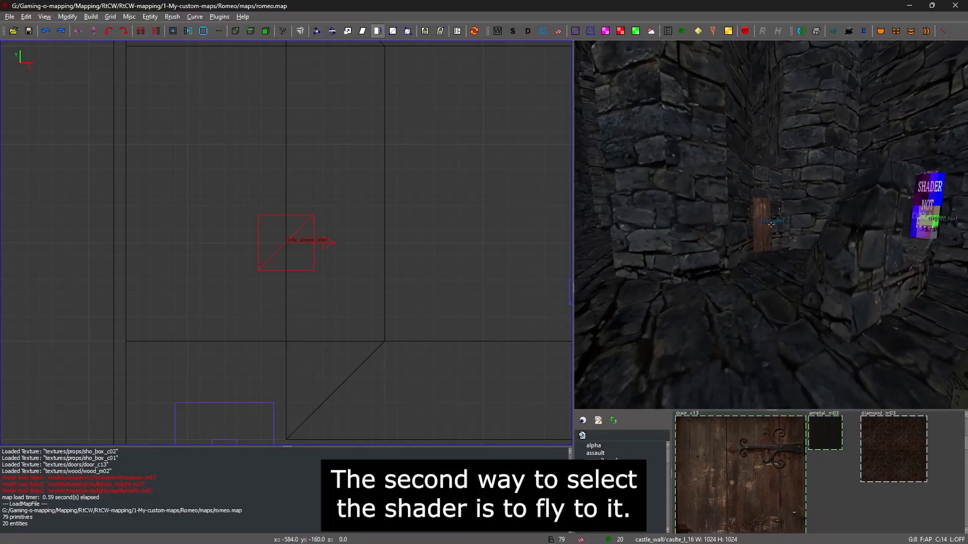
key(w)
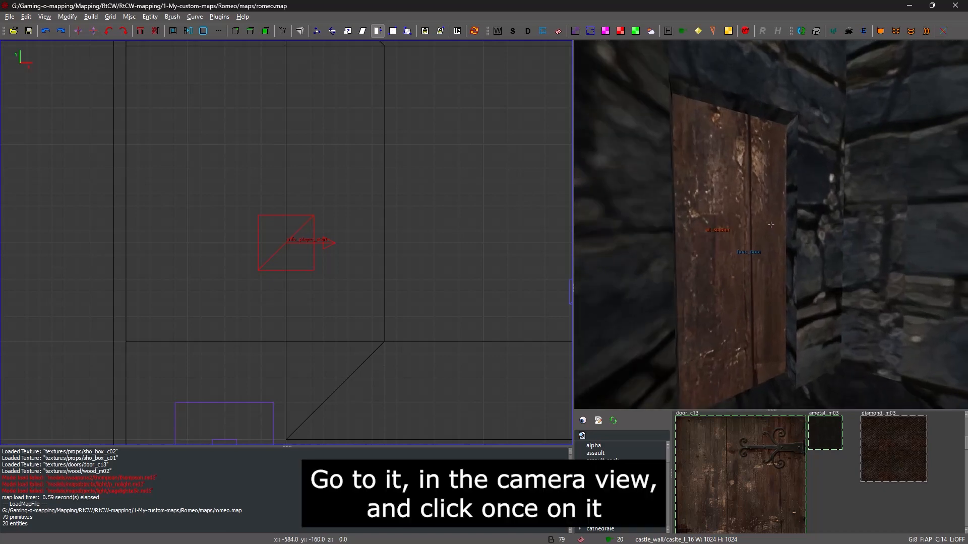
right_click(771, 224)
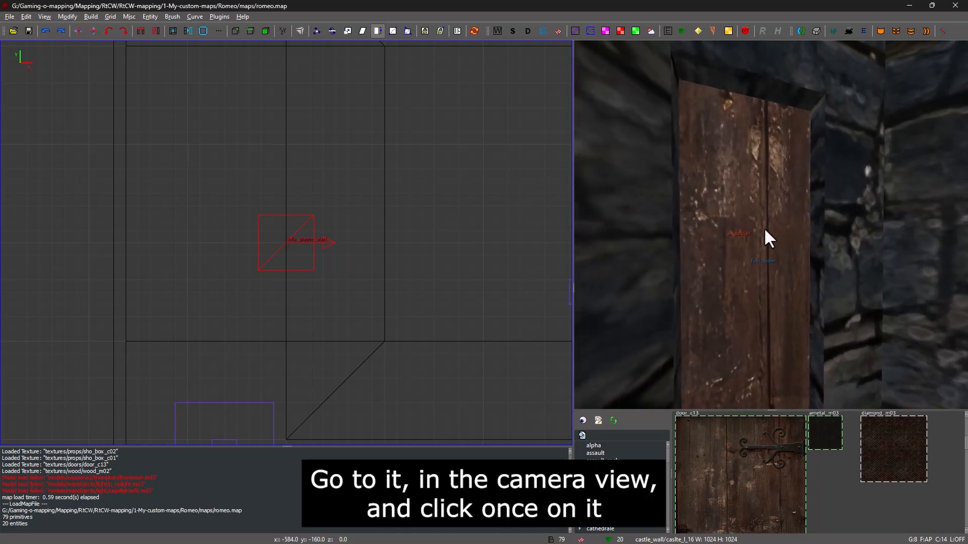
middle_click(736, 198)
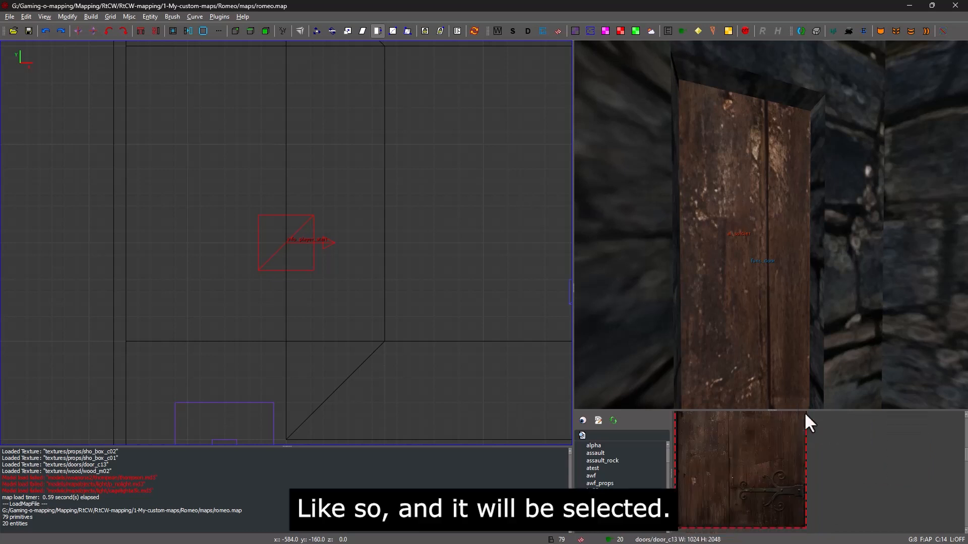
scroll(816, 468, up, 6)
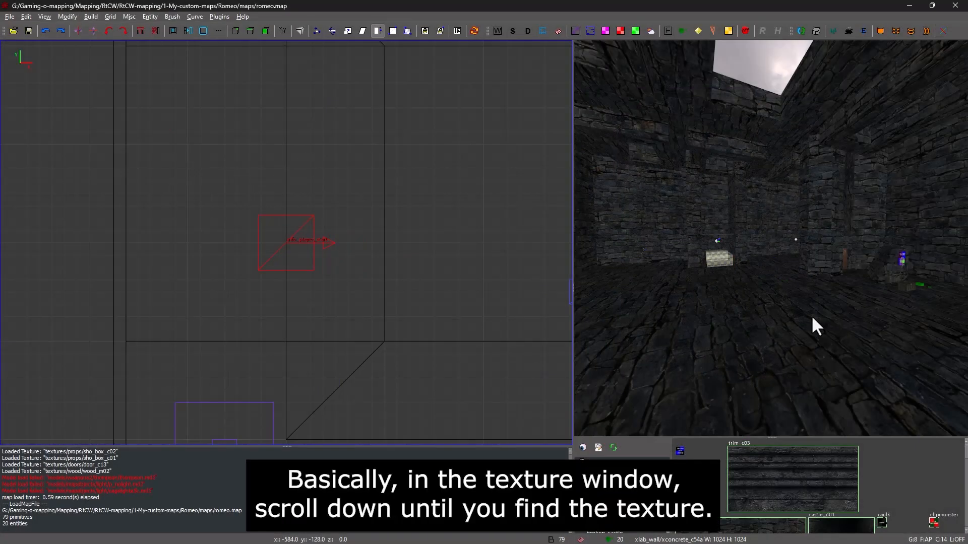
Enlarge the texture browser and look through the loaded textures down to the concrete and box images.
drag(779, 436, 791, 283)
scroll(858, 376, down, 3)
scroll(858, 379, down, 5)
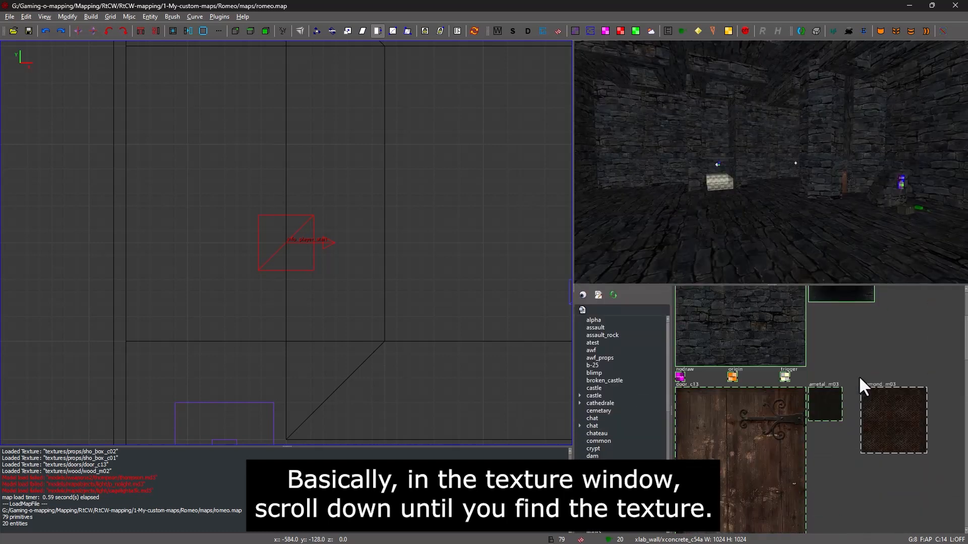
scroll(855, 378, down, 2)
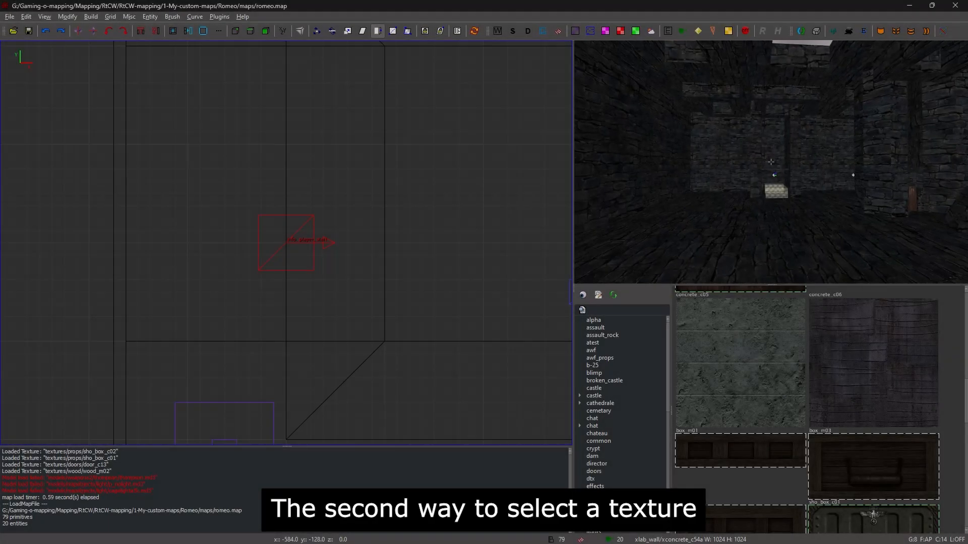
Fly to the stone wall corner in the camera view and pick up the wall's castle texture.
key(Up)
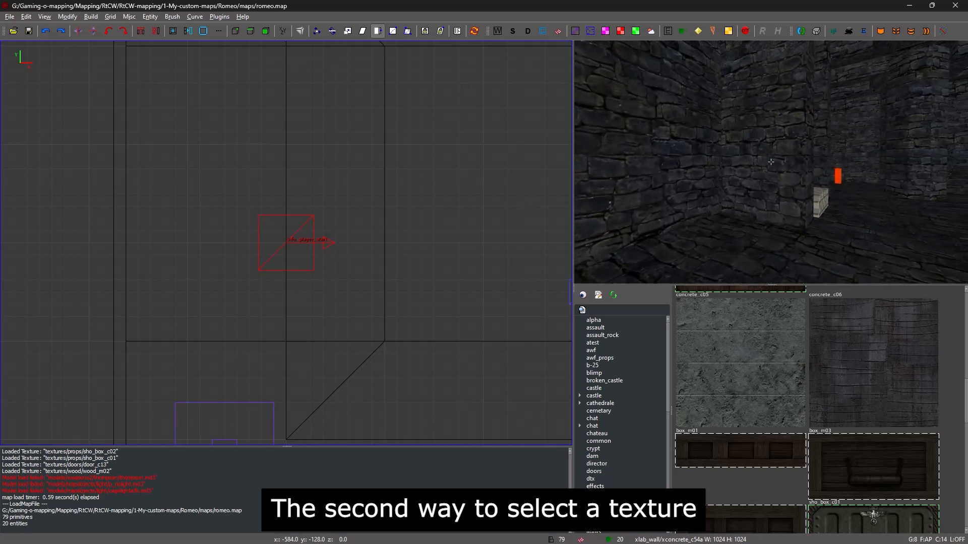
key(Up)
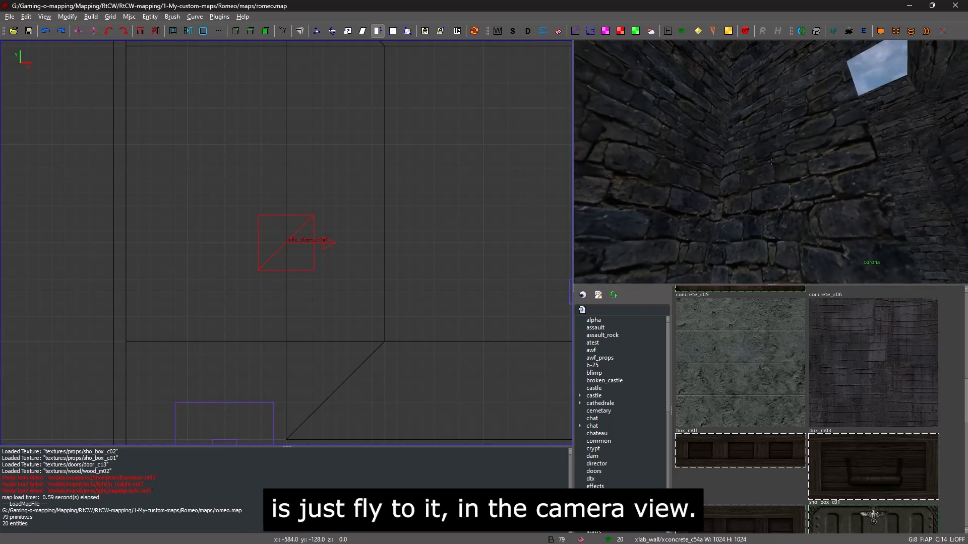
key(Up)
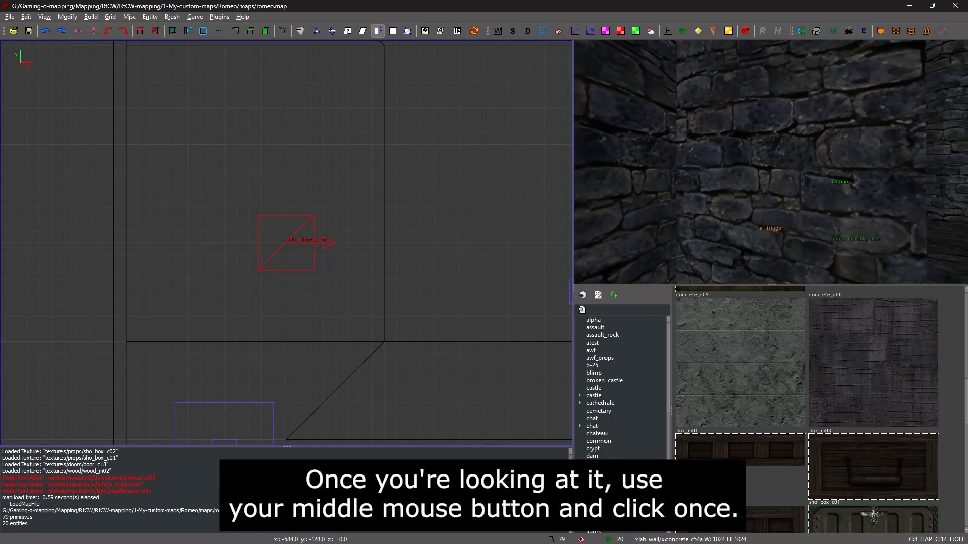
key(Up)
right_click(771, 162)
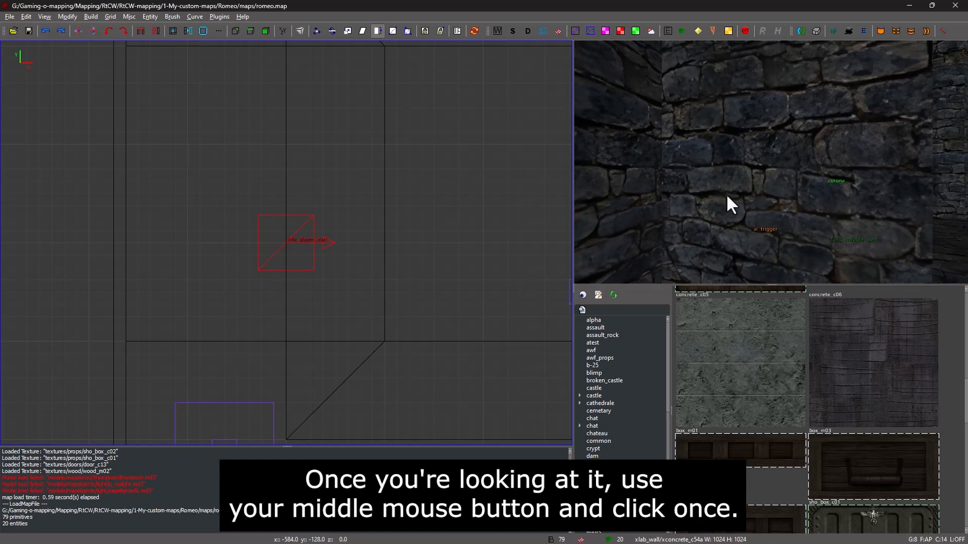
middle_click(751, 172)
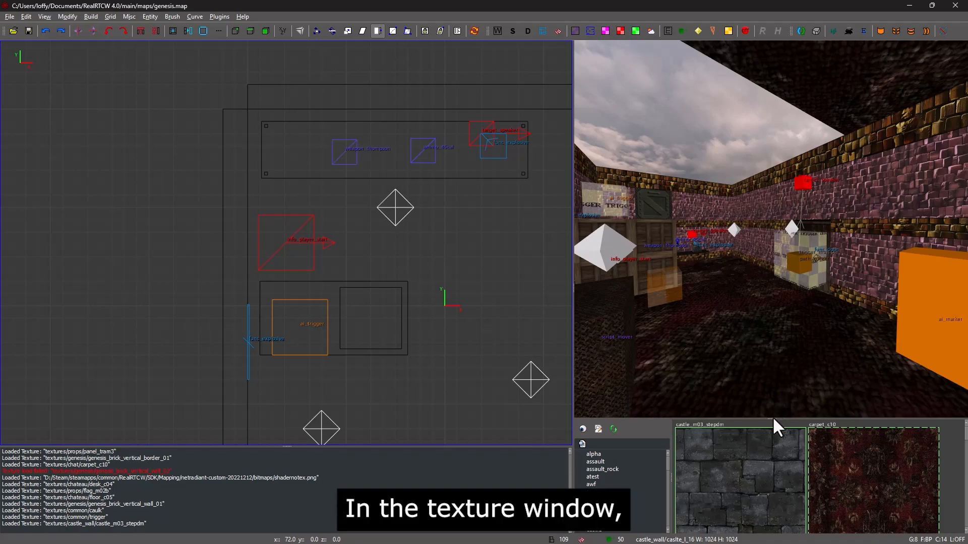
Enlarge the texture browser in genesis.map, locate genesis_brick_vertical_wall_01 and open its shader script.
drag(770, 417, 767, 319)
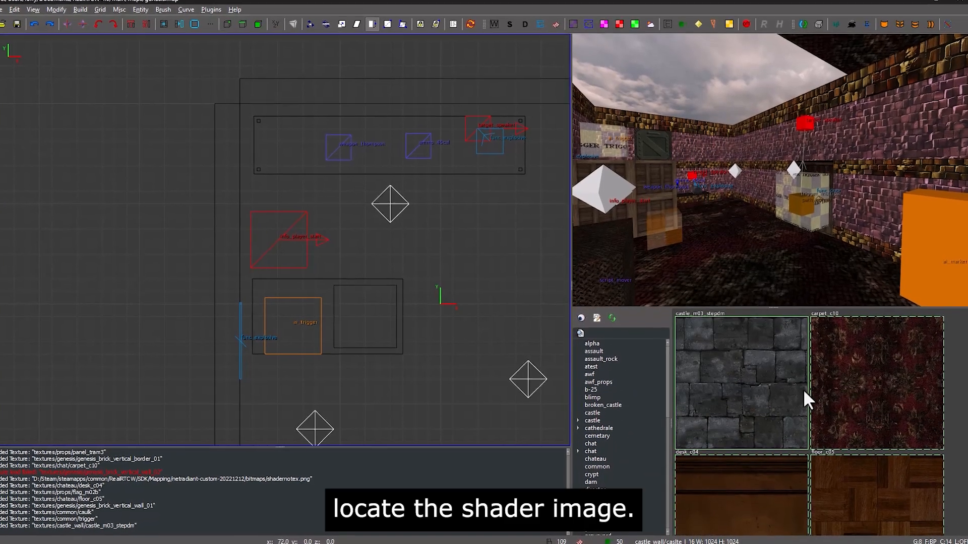
scroll(809, 398, down, 5)
scroll(821, 398, down, 5)
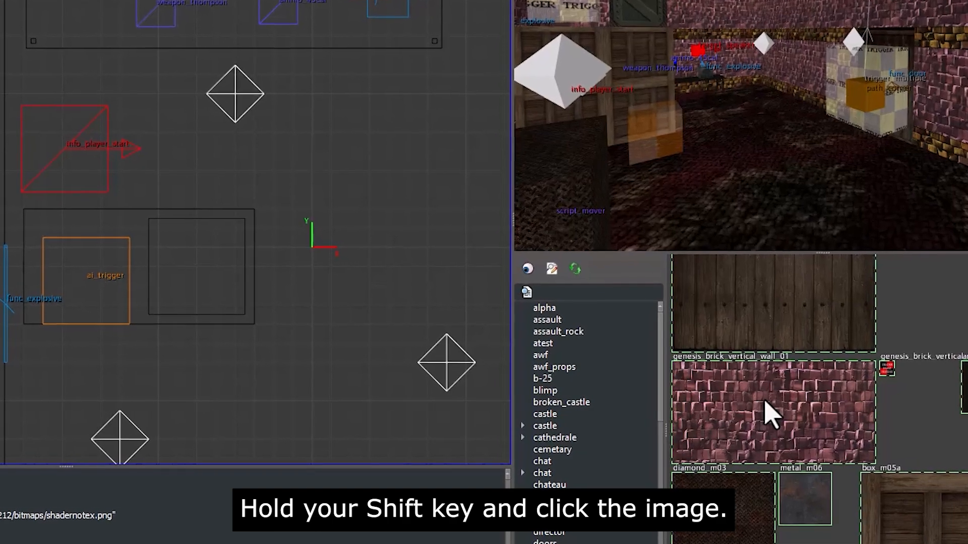
shift+click(771, 414)
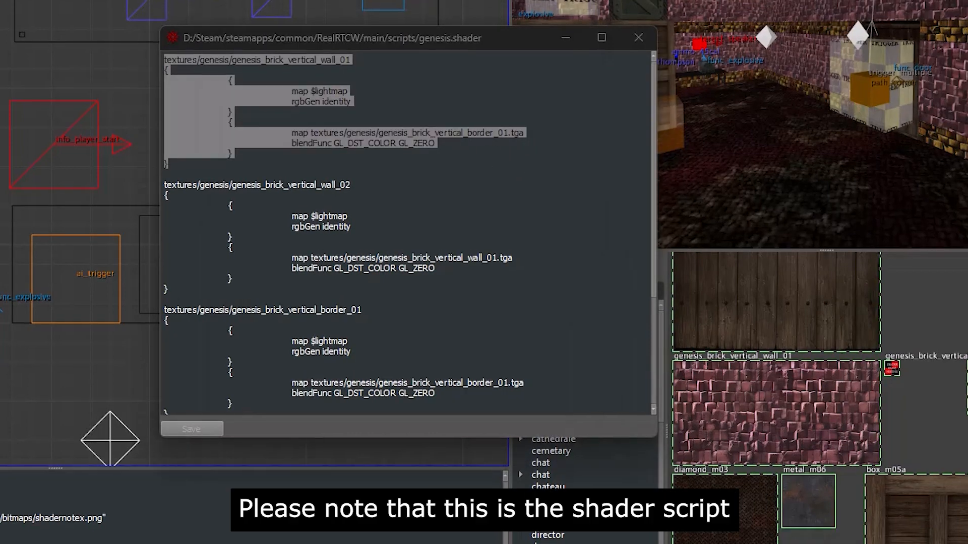
Locate the genesis.shader file in the scripts folder of RealRTCW's Main directory in Steamapps.
drag(966, 20, 359, 31)
click(28, 159)
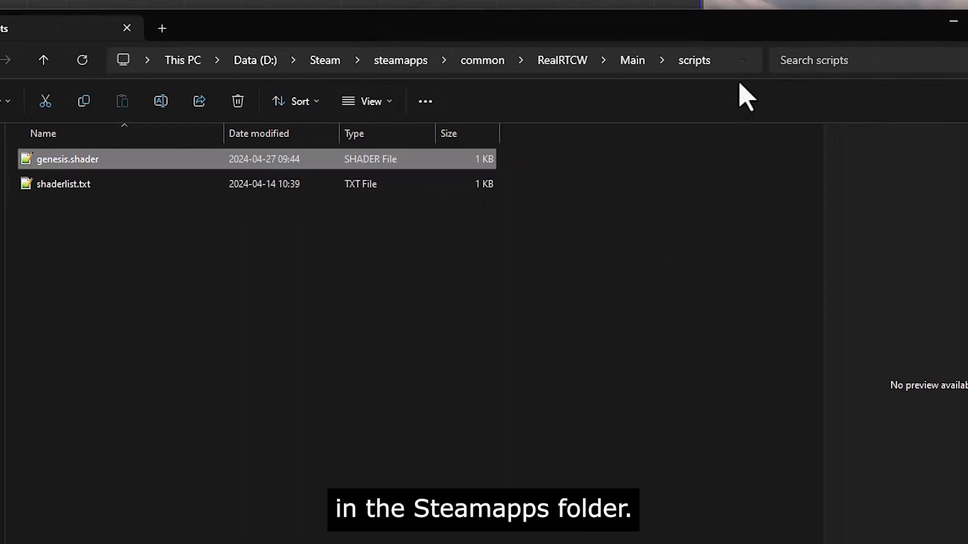
click(737, 66)
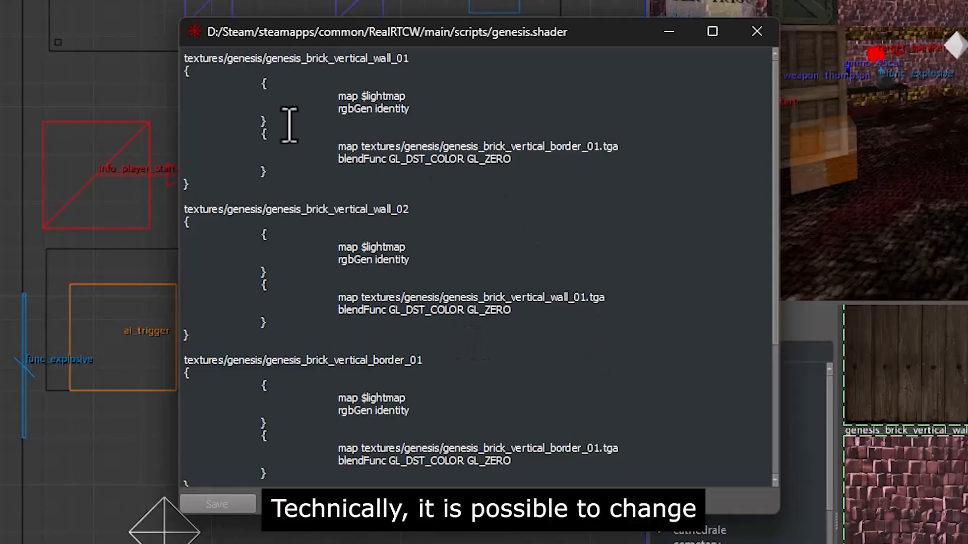
Try to delete the first stage from the genesis_brick_vertical_wall_01 shader script, and close the Documents folder window.
drag(267, 122, 141, 91)
key(Delete)
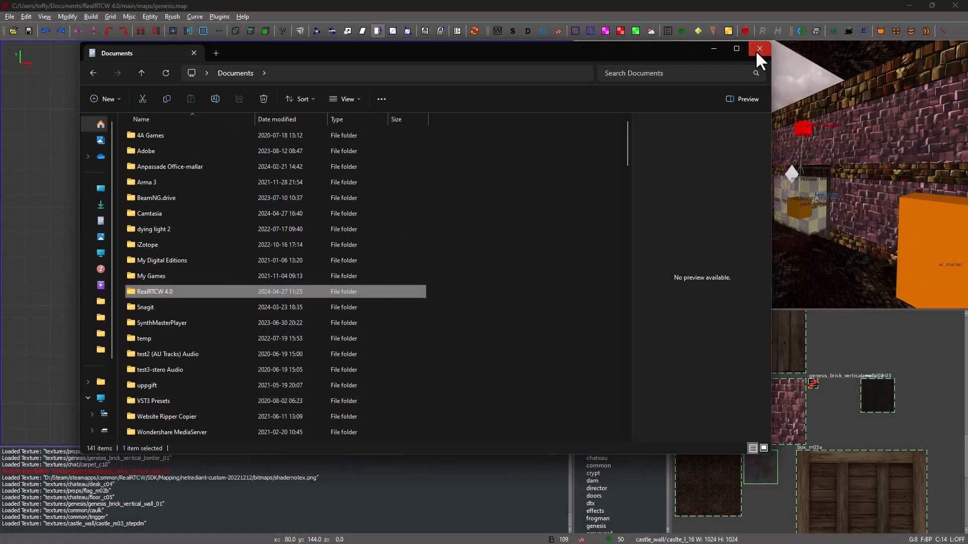
click(758, 49)
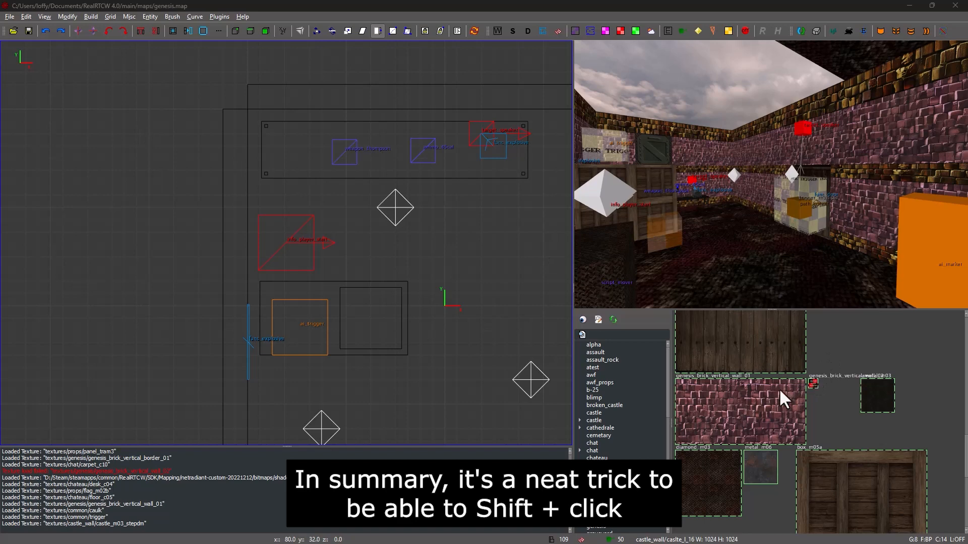
View the genesis_brick_vertical_wall_01 shader script, close it, and check the Documents copy of genesis.shader in Notepad++.
shift+click(743, 402)
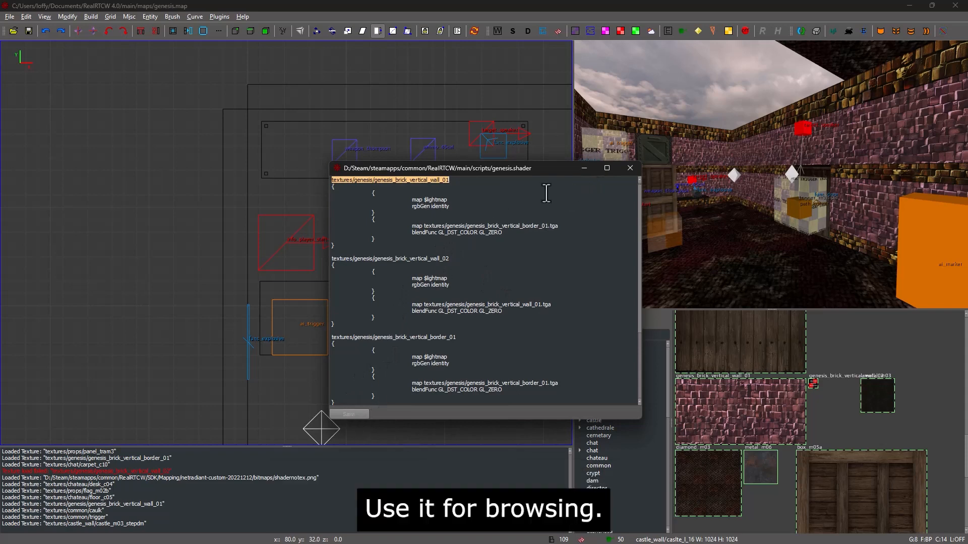
click(625, 171)
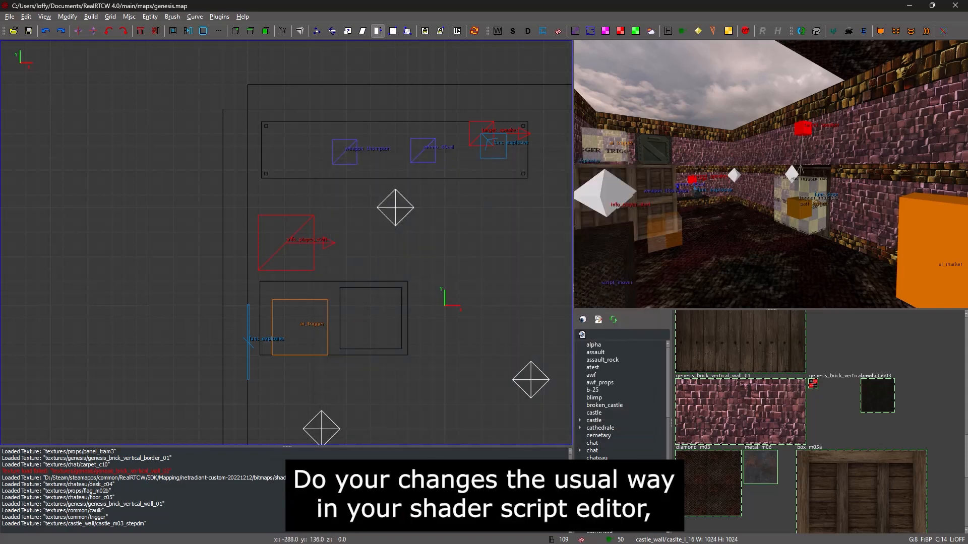
drag(1, 64, 507, 40)
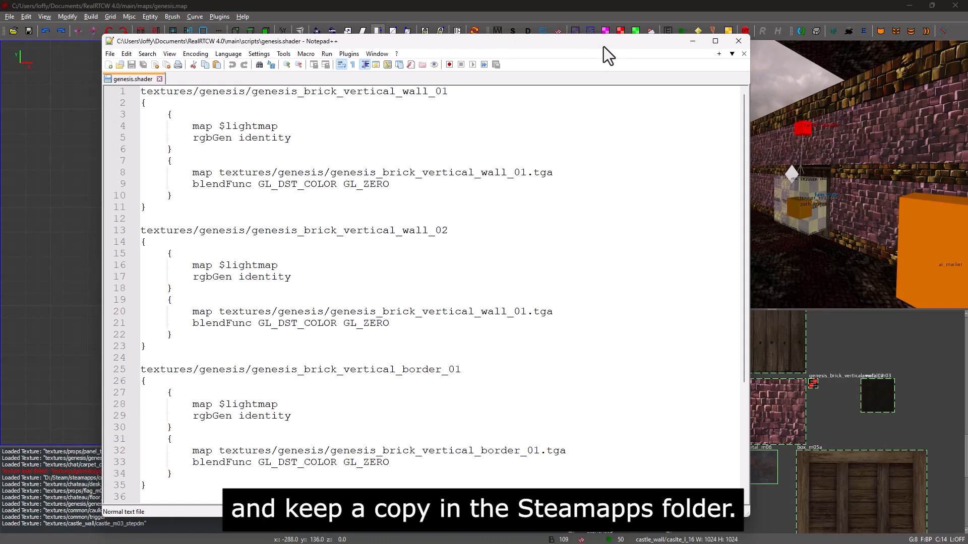
click(738, 41)
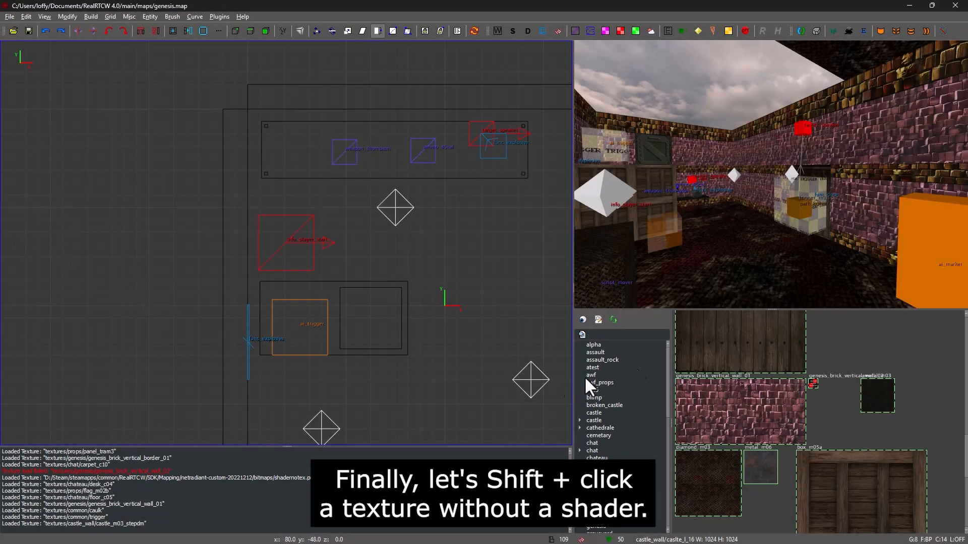
Find the metal_m06 texture in the texture browser and try to open a shader script for it.
scroll(718, 388, down, 2)
scroll(719, 392, down, 2)
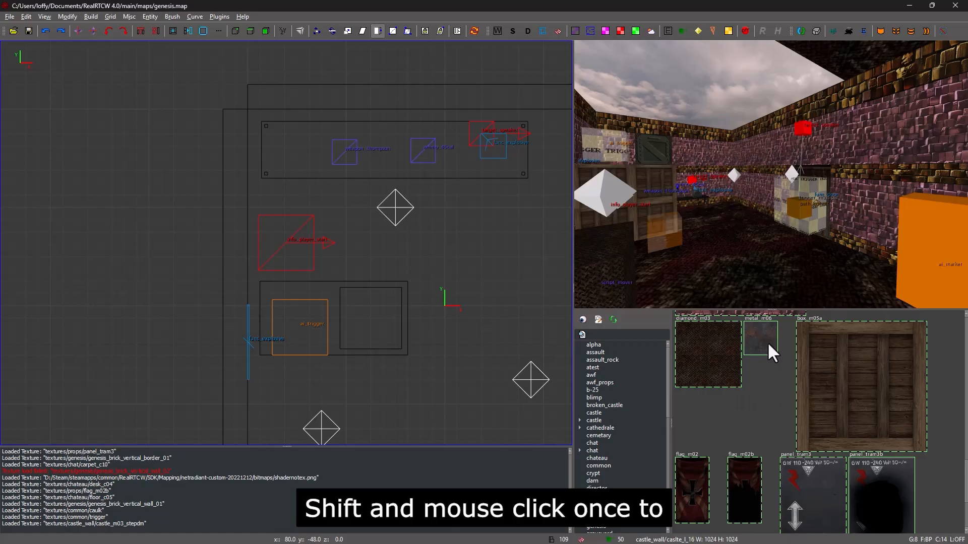
shift+click(767, 342)
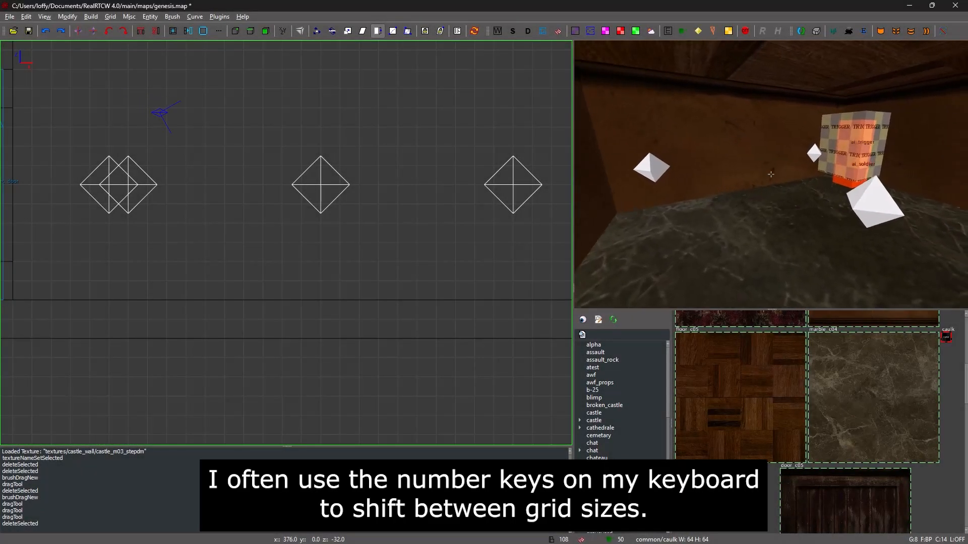
Draw a caulk brush about 64 units wide, resting on the marble floor between the lights and the trigger.
key(w)
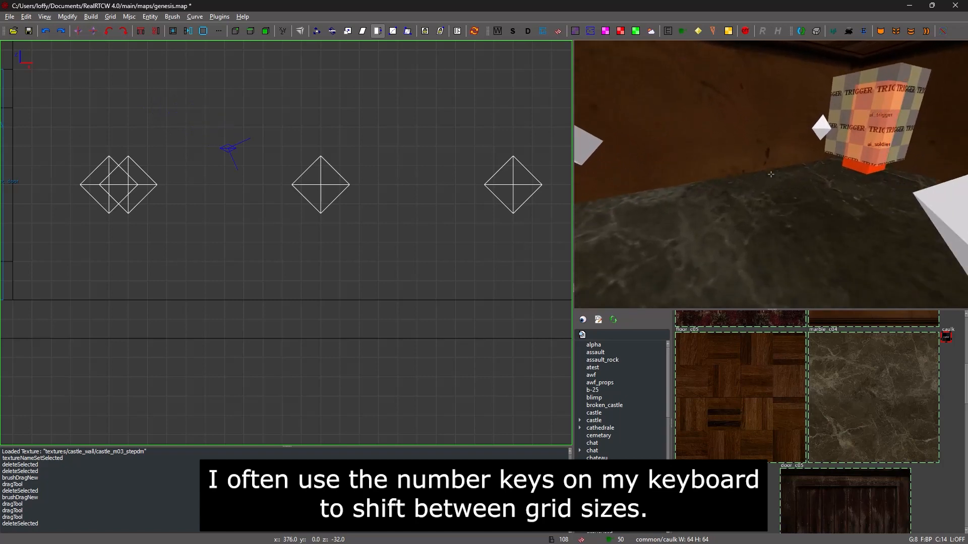
key(w)
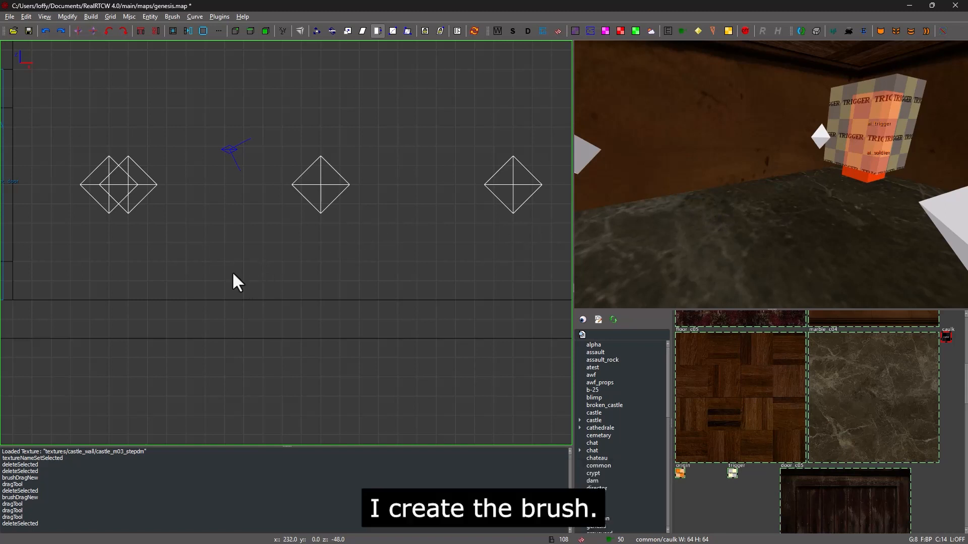
drag(220, 234, 343, 301)
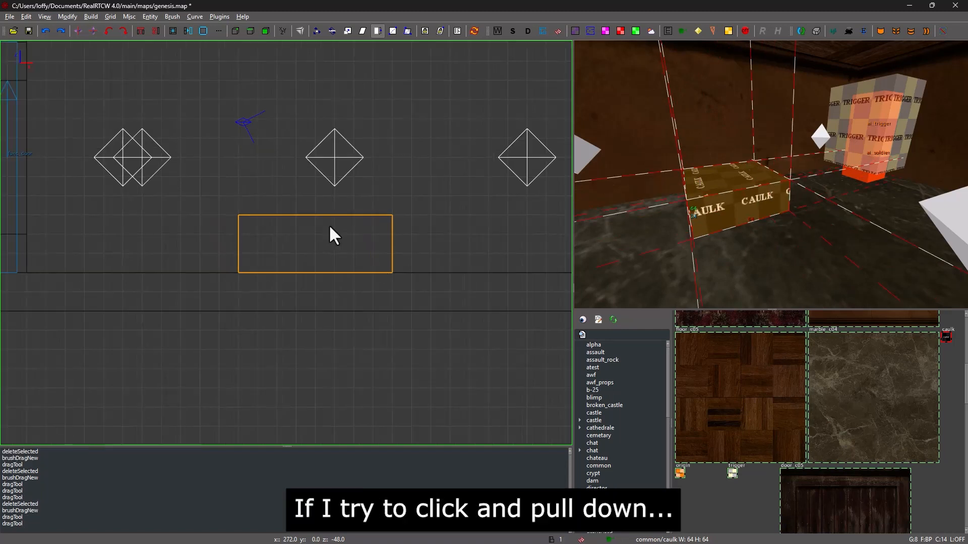
Lower the top of the caulk brush to one grid cell high at grid size 8 and inspect its thickness.
right_drag(332, 221, 411, 249)
key(Left)
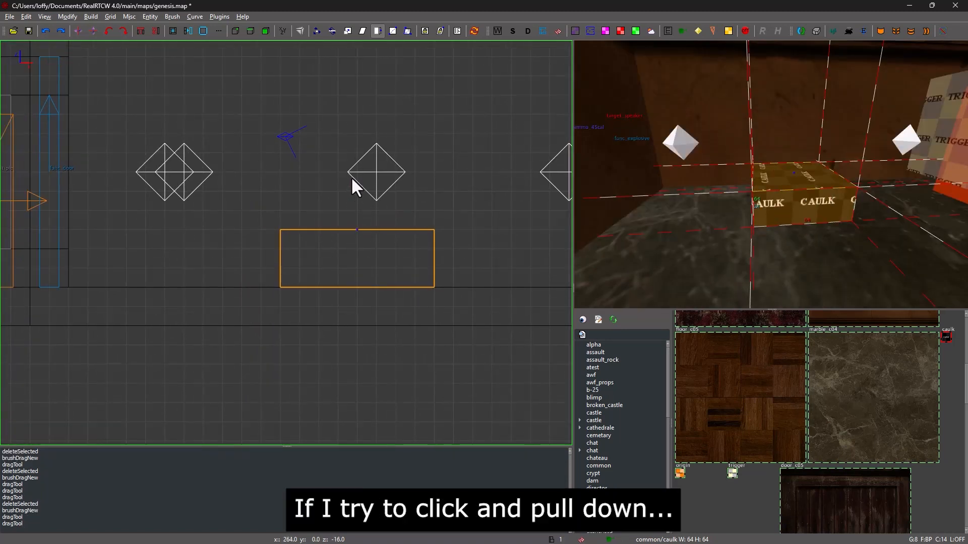
drag(352, 183, 349, 219)
key(a)
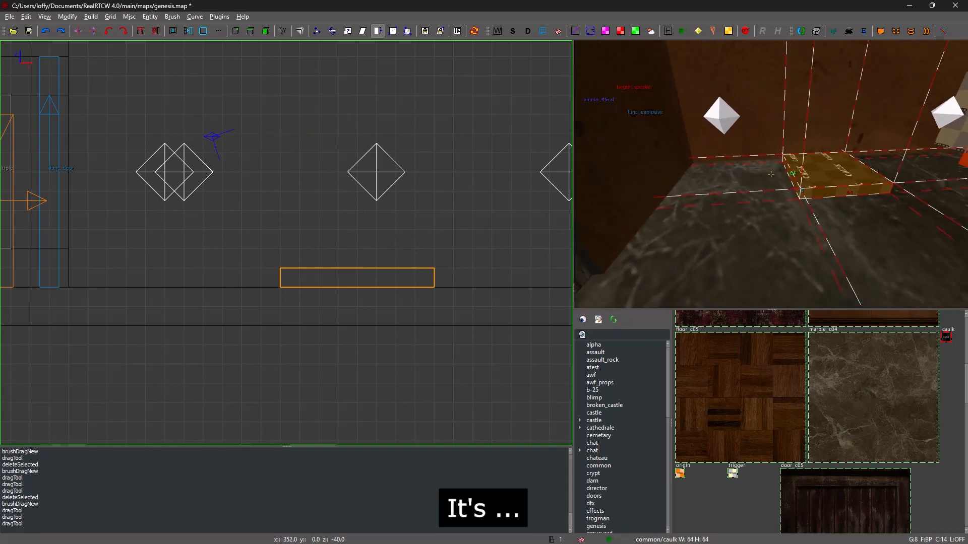
key(w)
key(s)
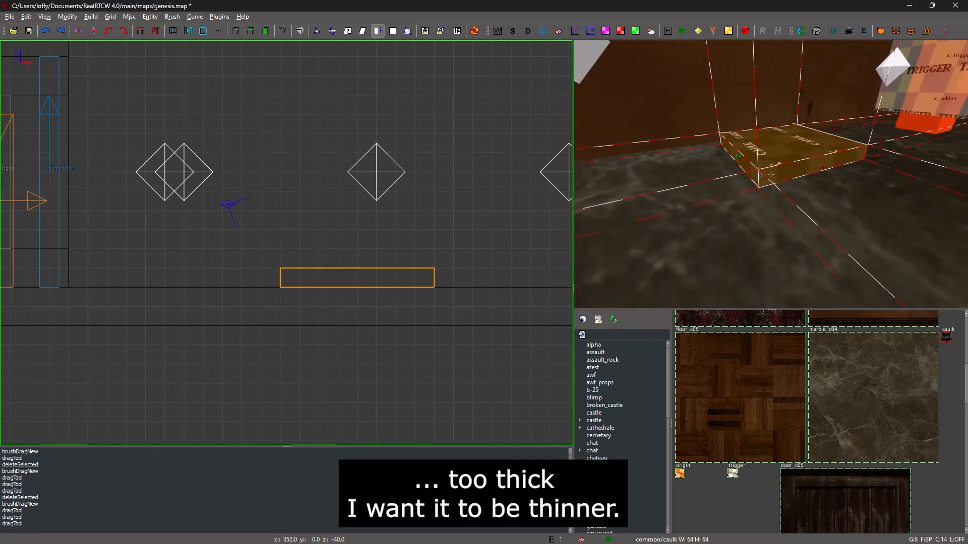
key(w)
key(s)
right_click(771, 175)
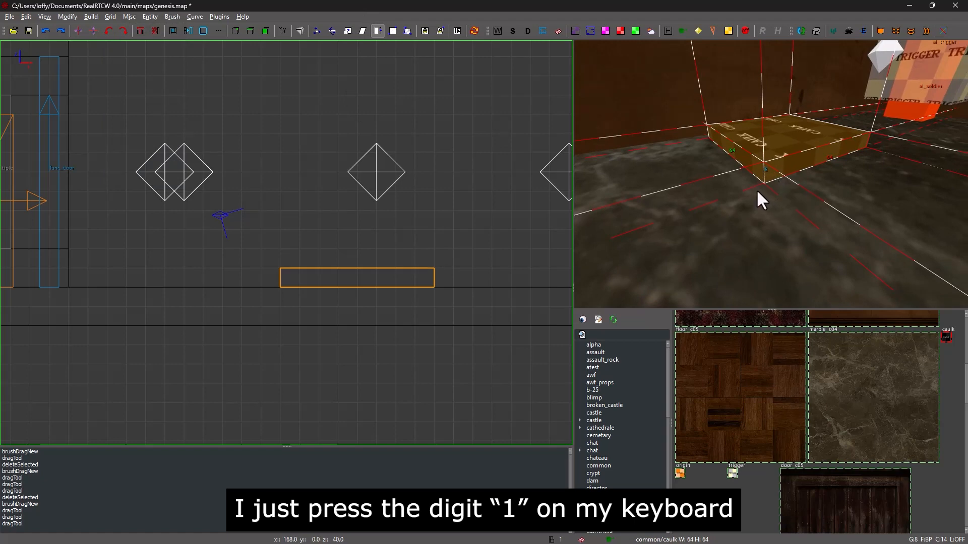
Reduce the grid size to 1 and lower the brush's top until it is a very thin slab.
scroll(413, 273, up, 4)
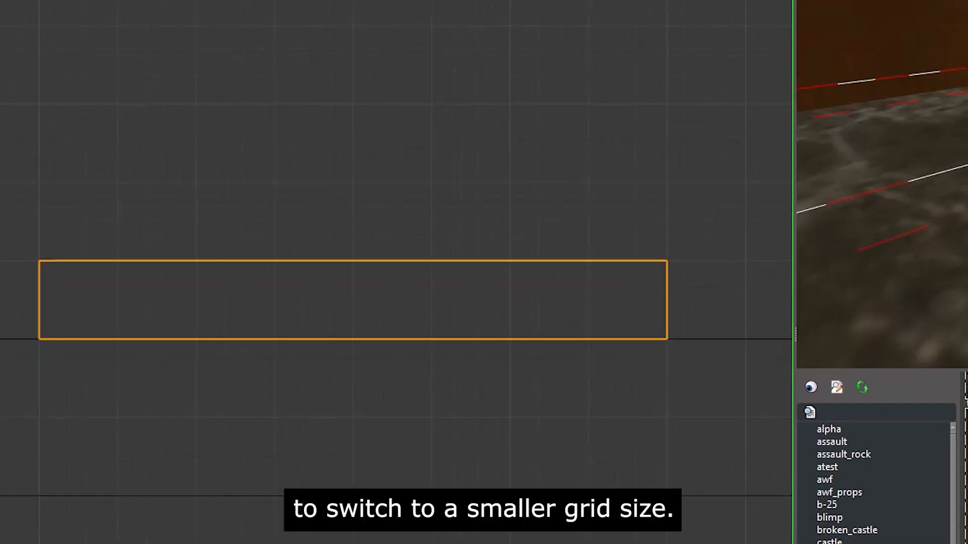
right_drag(552, 342, 545, 309)
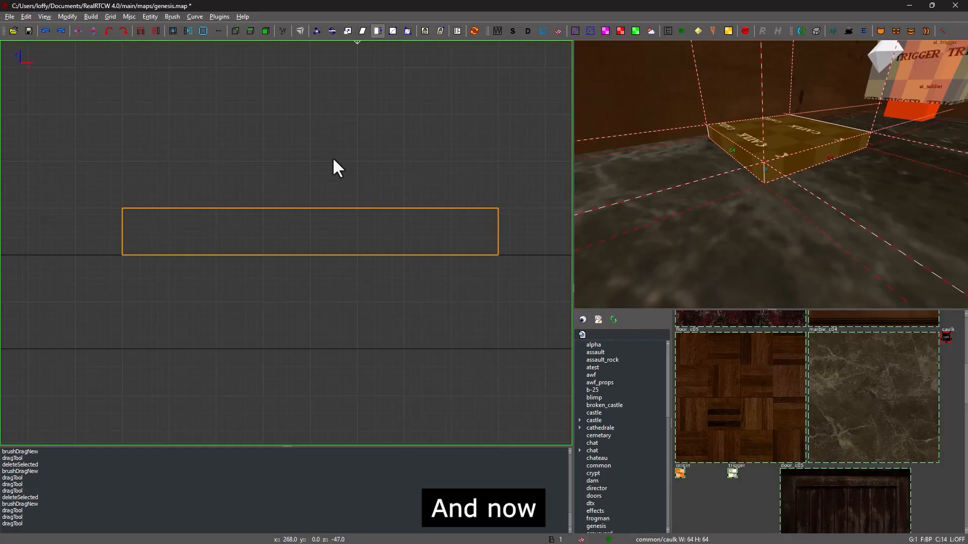
drag(329, 139, 321, 196)
right_click(771, 174)
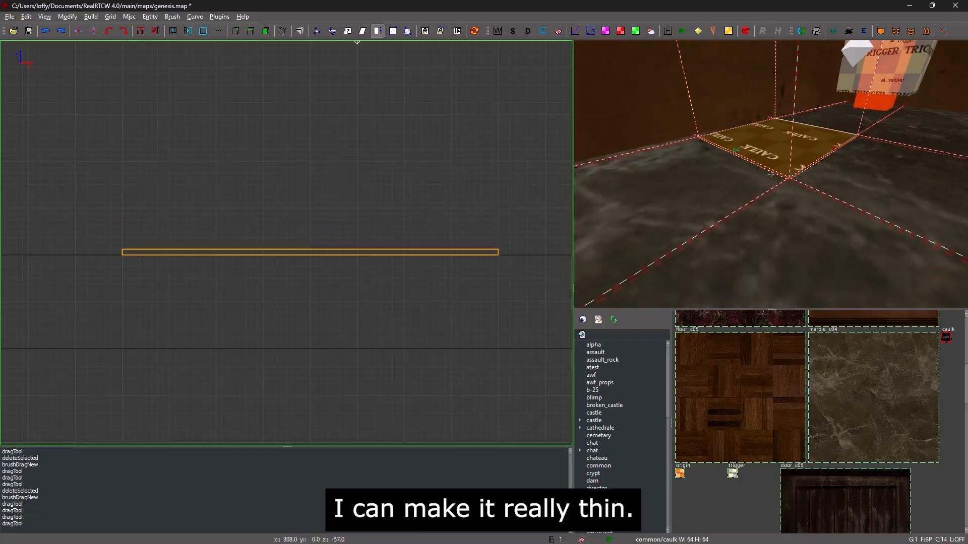
key(w)
right_click(771, 175)
Find the carpet_c10 texture among the loaded textures, apply it to the thin brush and deselect the brush.
scroll(823, 432, down, 7)
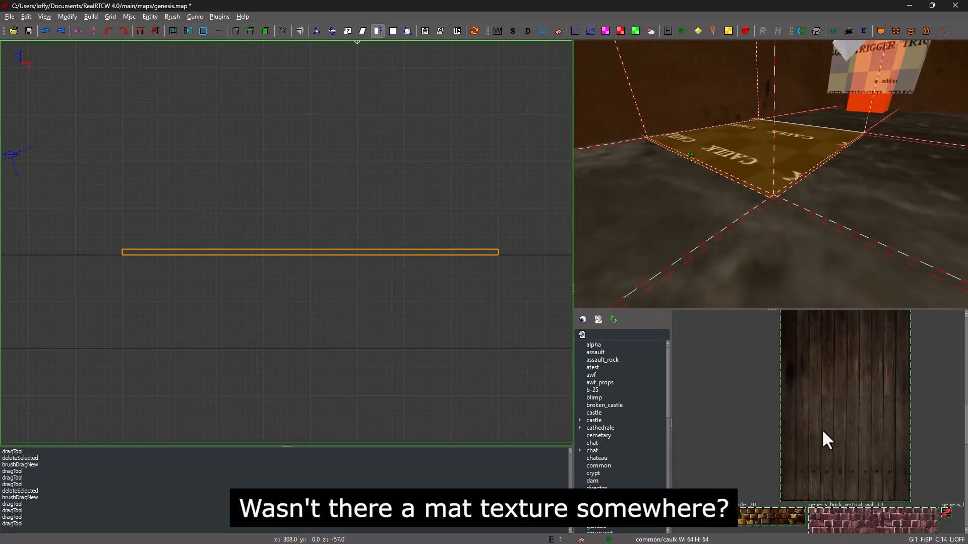
scroll(822, 429, down, 8)
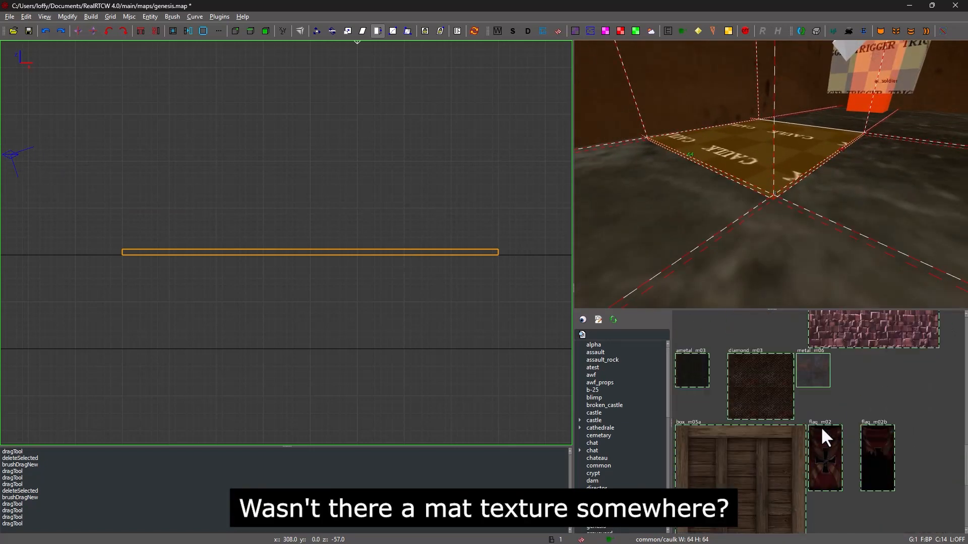
scroll(821, 426, down, 6)
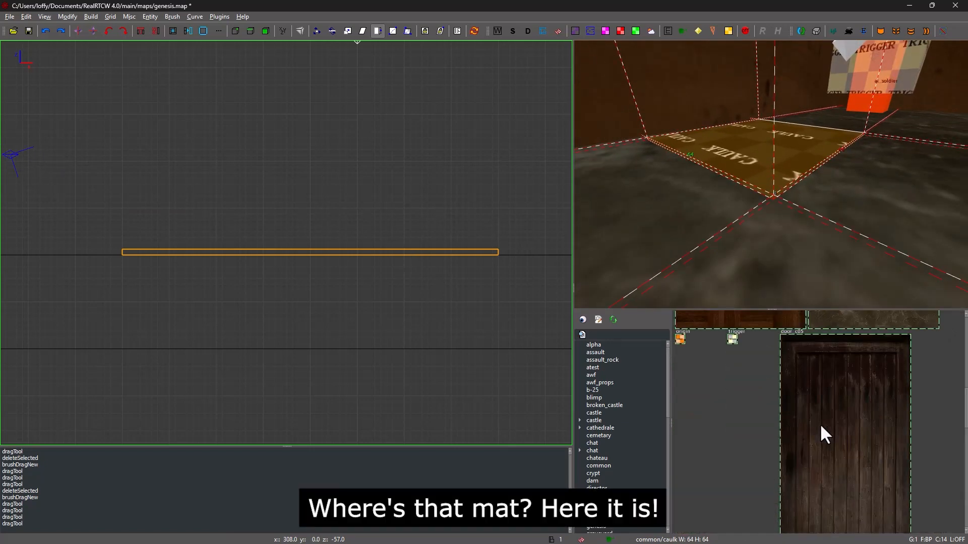
scroll(819, 423, down, 6)
click(736, 346)
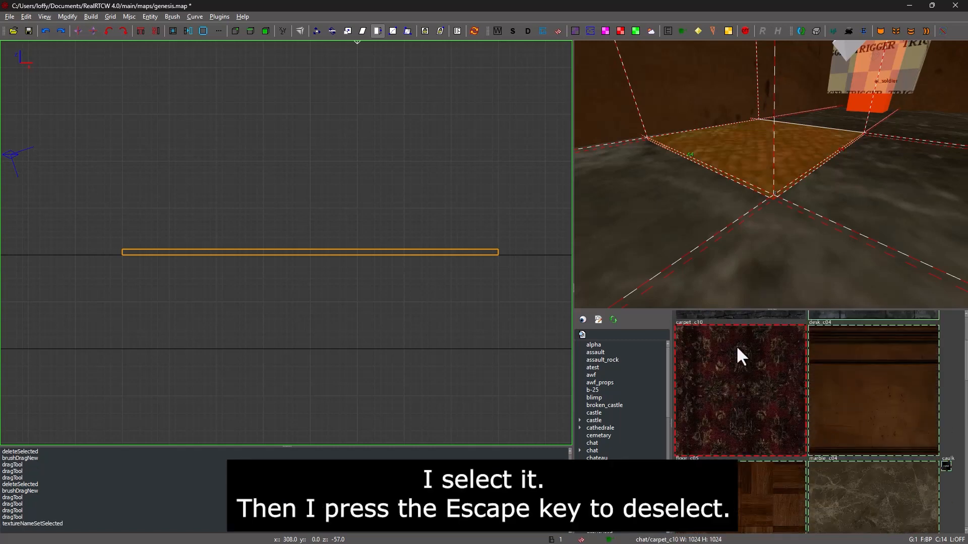
right_click(771, 169)
right_click(770, 169)
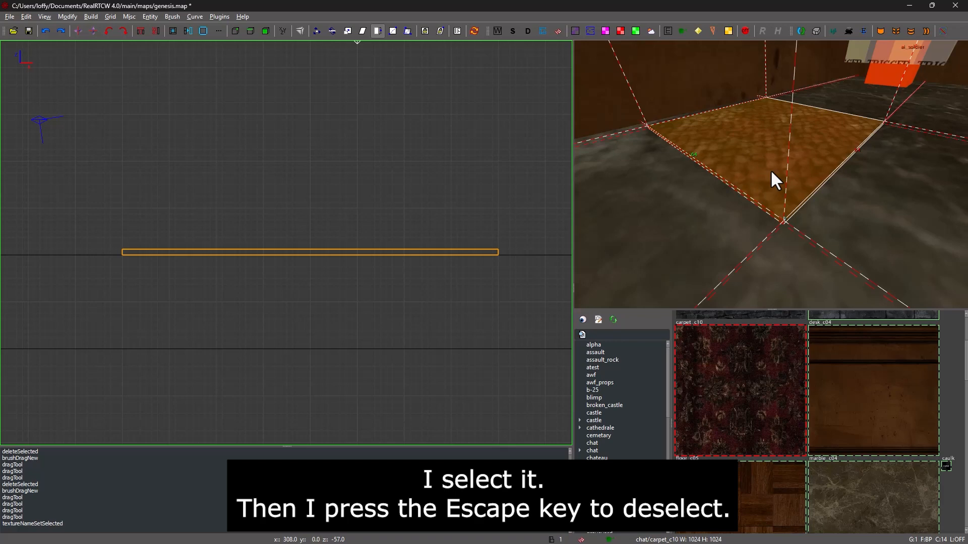
key(Escape)
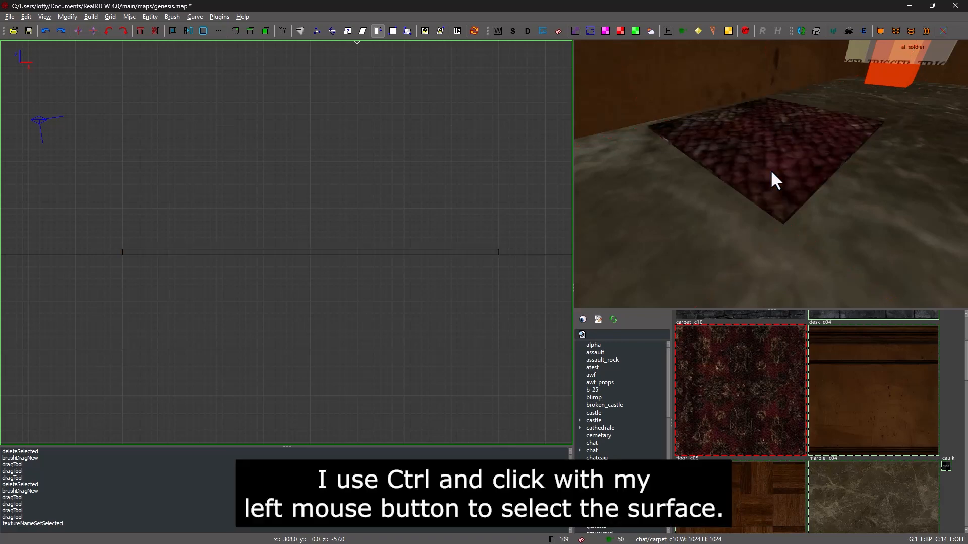
Fit the carpet_c10 texture to the mat's top surface using the Surface Inspector.
ctrl+click(760, 146)
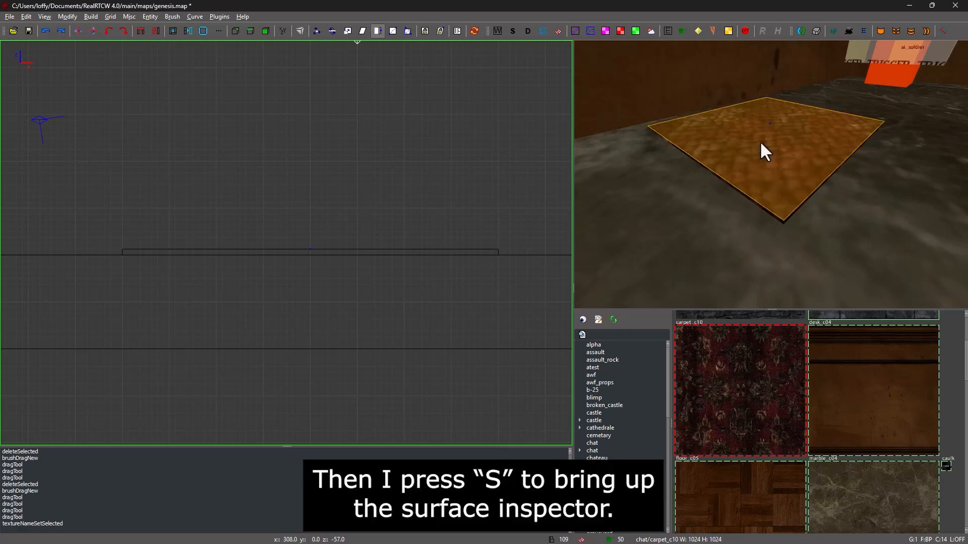
key(s)
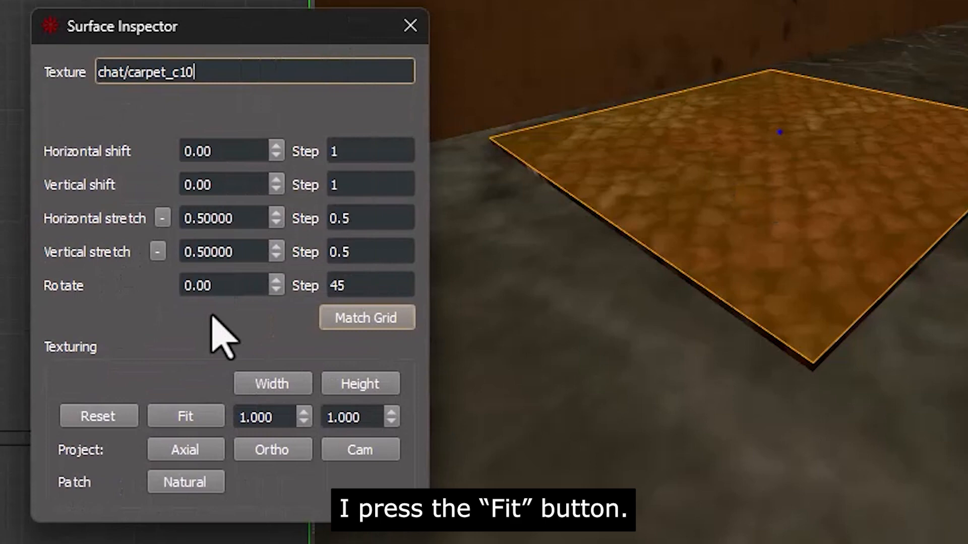
click(194, 421)
click(411, 25)
Select the whole carpet mat brush, convert it to a detail brush and deselect it.
right_click(771, 174)
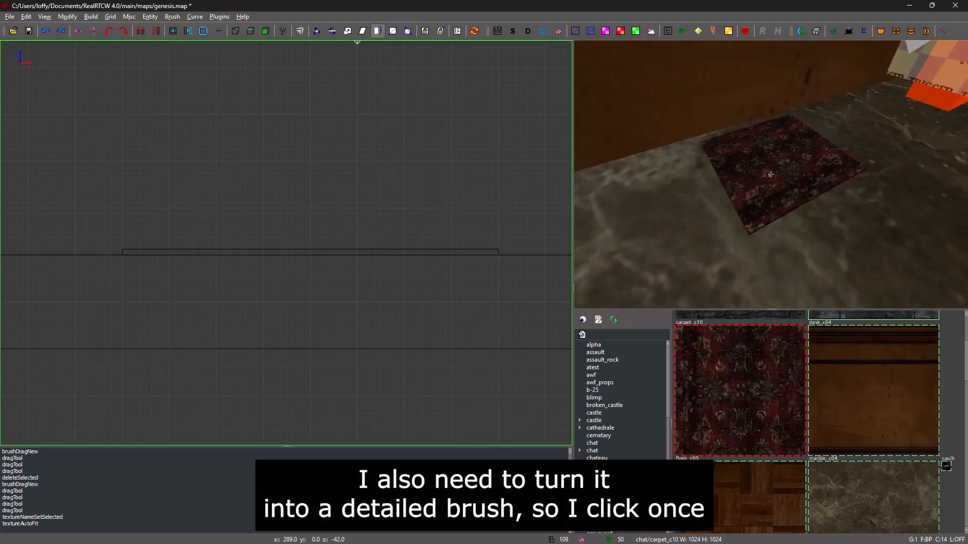
right_click(770, 174)
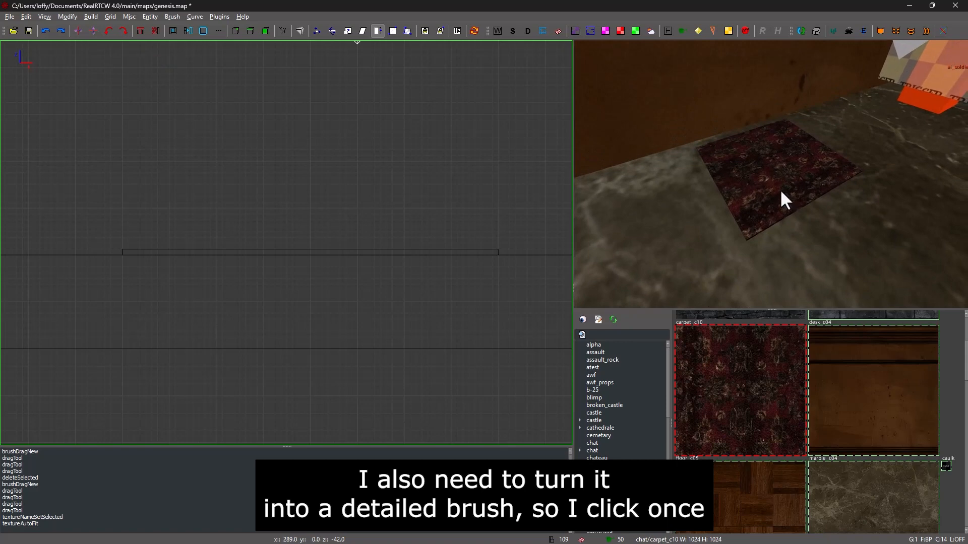
shift+click(755, 170)
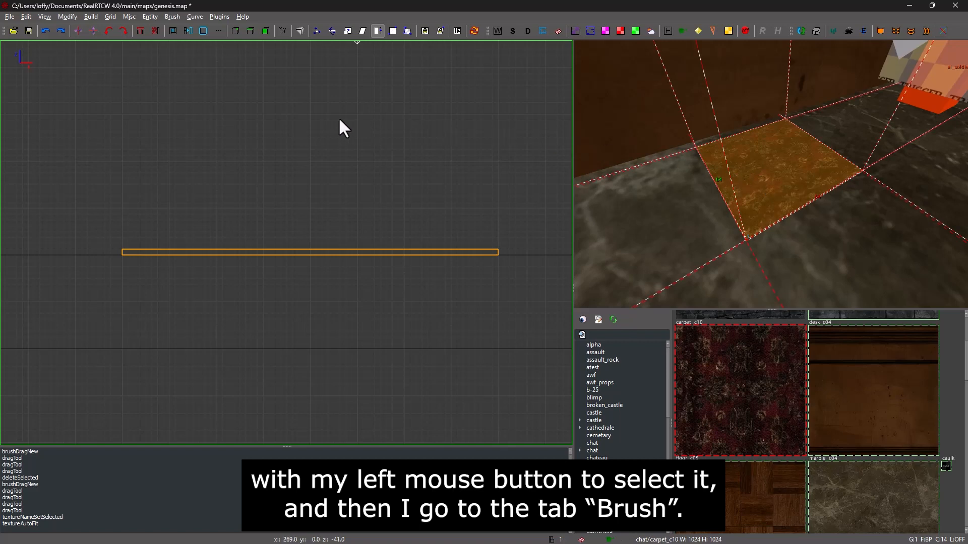
click(174, 14)
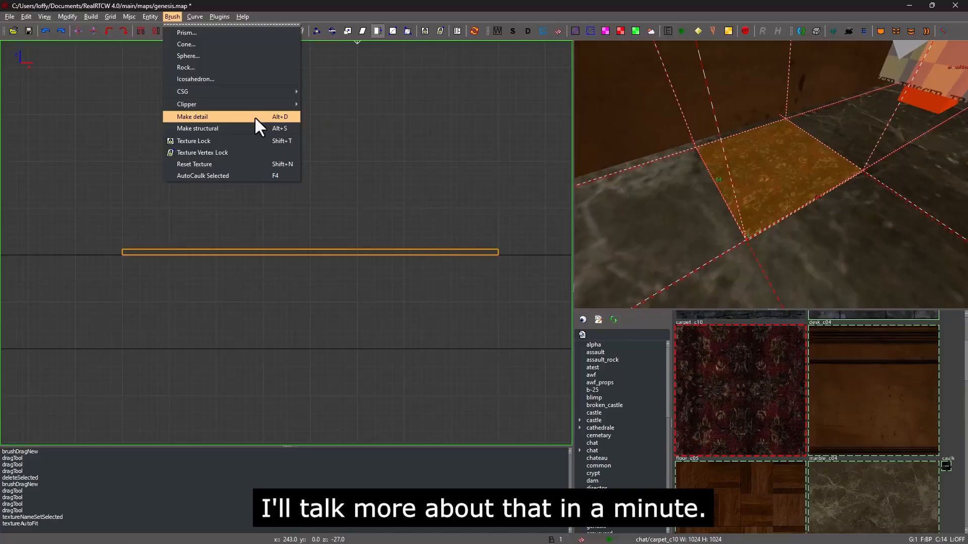
click(255, 117)
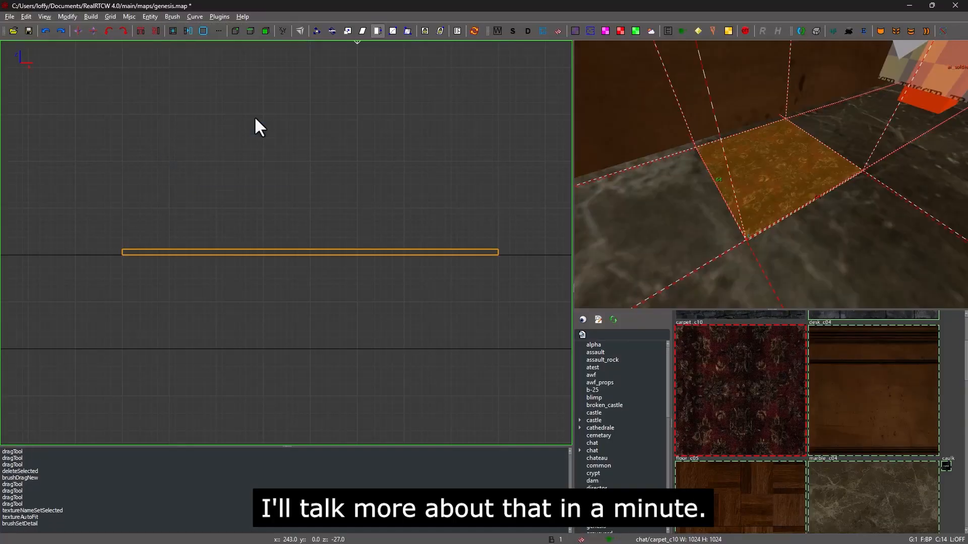
key(Escape)
right_click(763, 171)
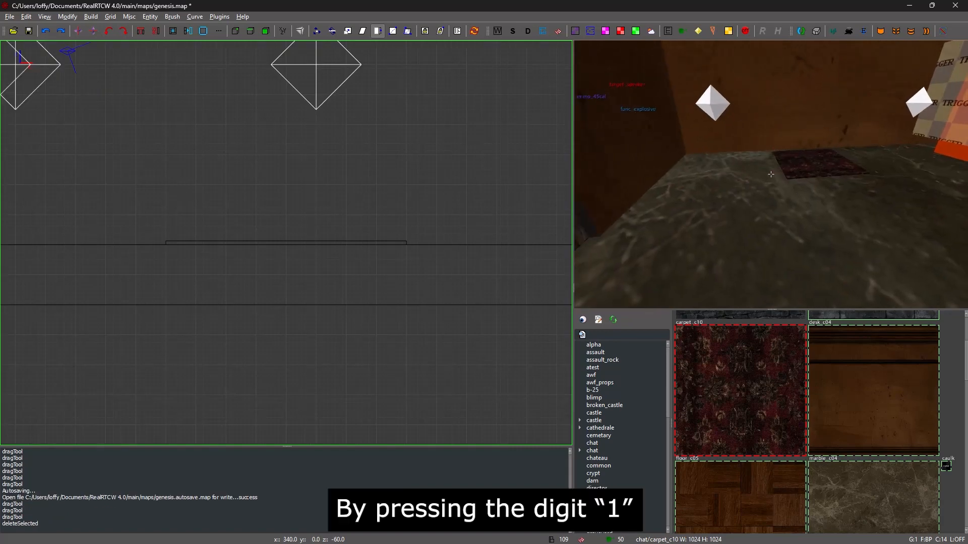
key(w)
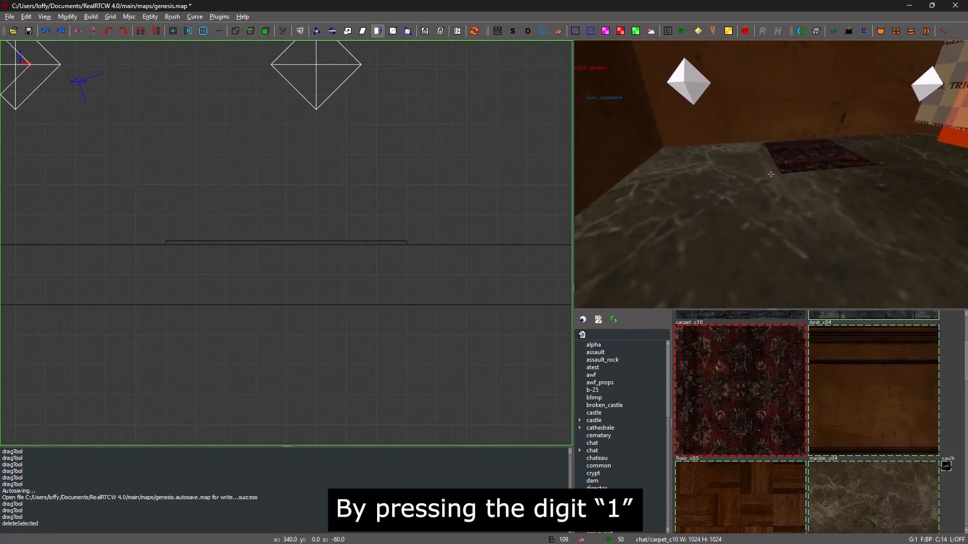
Select the carpet mat brush and set the grid size to 8.
key(w)
right_click(750, 192)
shift+click(751, 191)
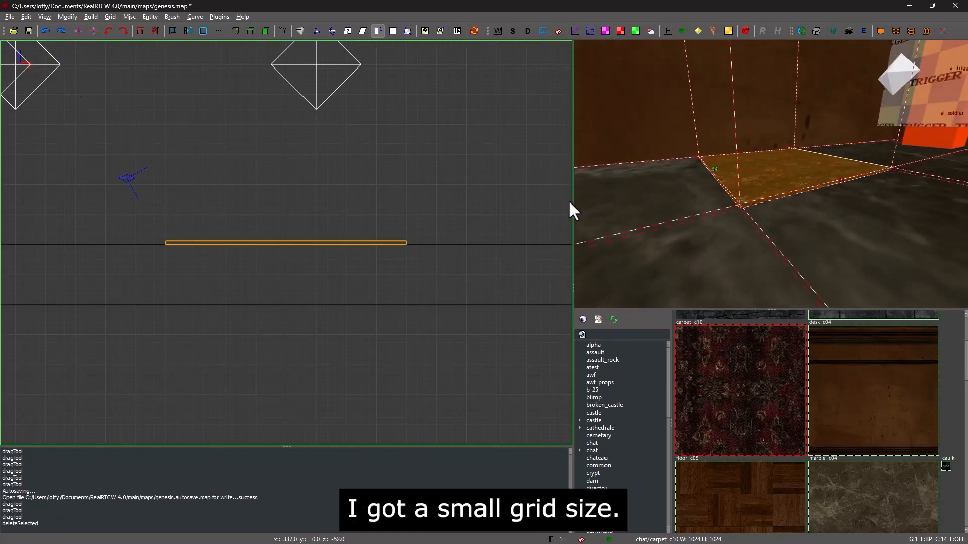
mouse_move(328, 219)
mouse_down()
mouse_move(328, 198)
mouse_move(326, 220)
mouse_up()
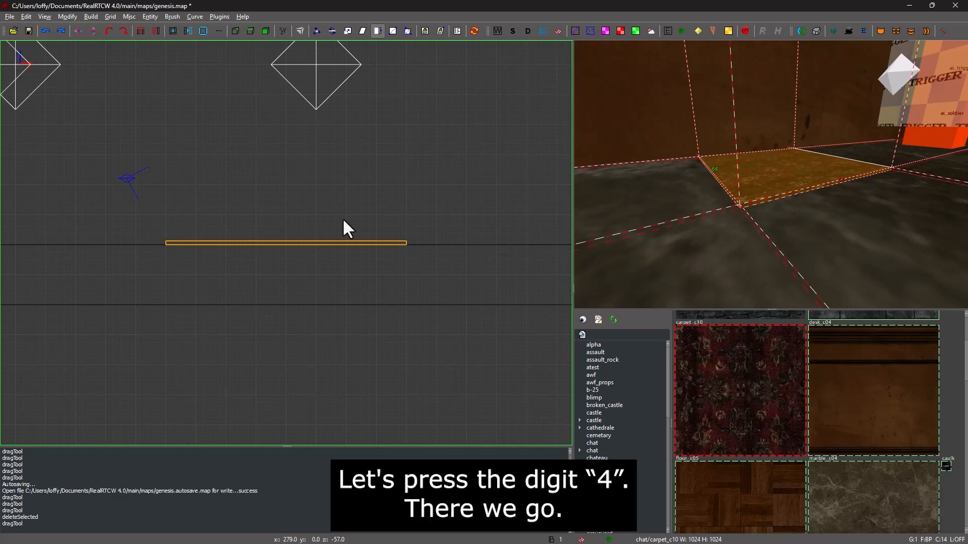
key(4)
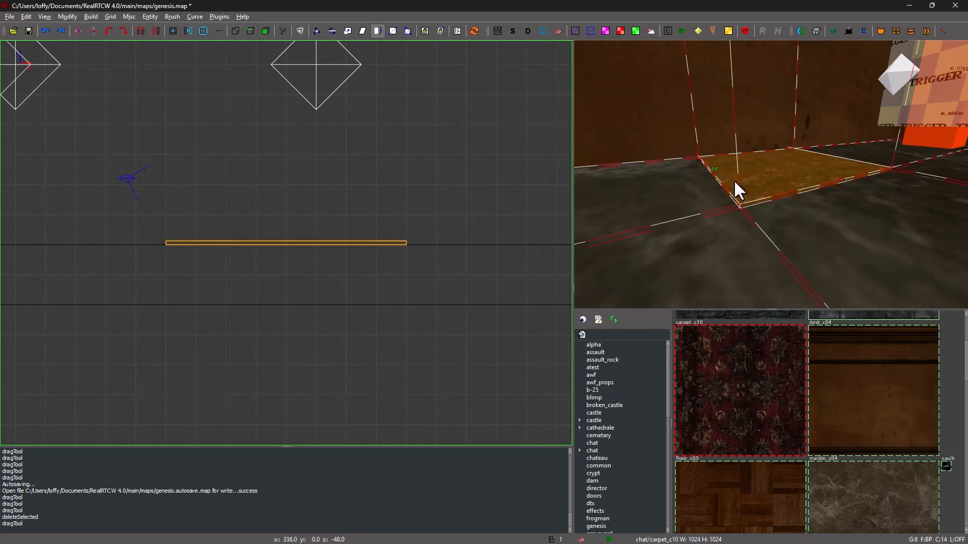
mouse_move(301, 202)
mouse_down()
mouse_move(302, 159)
mouse_move(294, 211)
mouse_up()
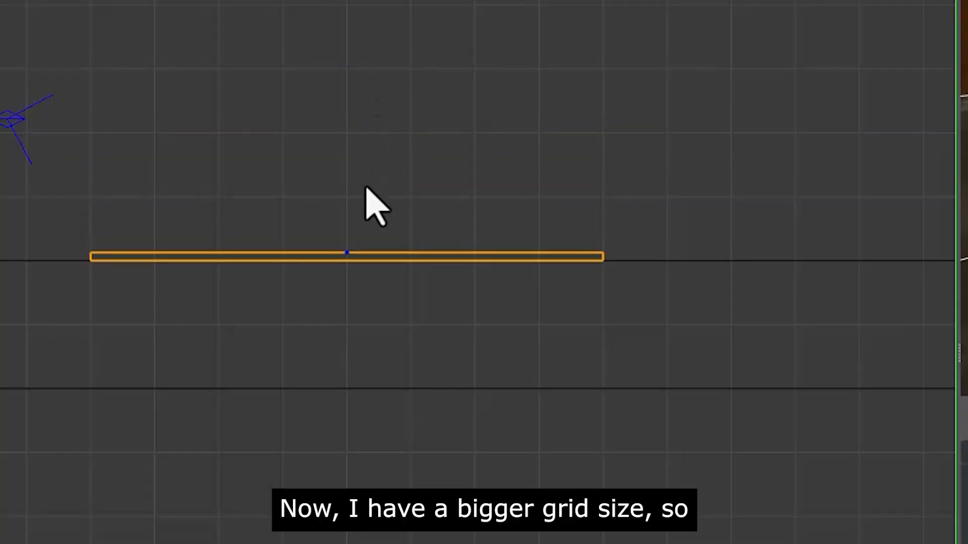
mouse_move(366, 188)
mouse_down()
mouse_move(378, 54)
mouse_move(355, 187)
mouse_up()
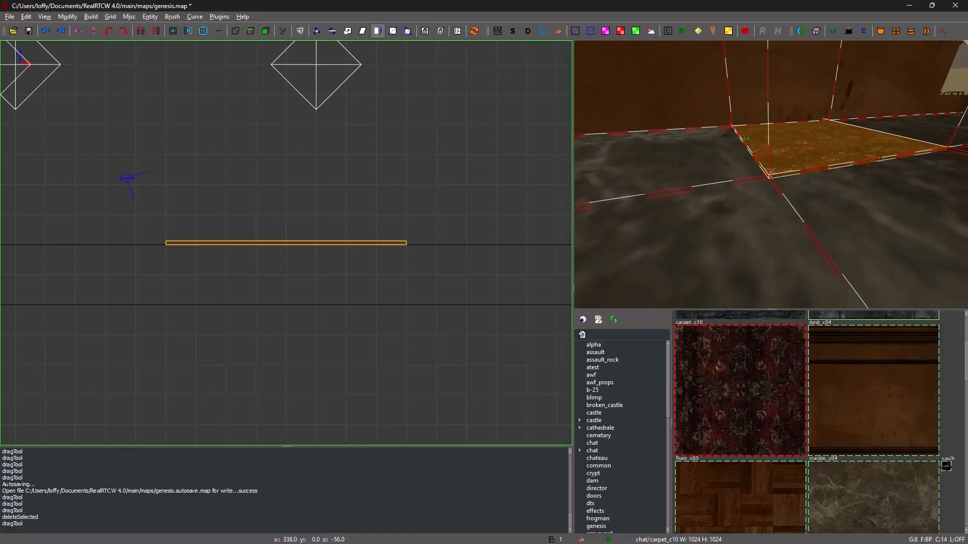
Enlarge the grid size to 16 and deselect the carpet mat brush.
scroll(771, 175, down, 3)
right_click(770, 174)
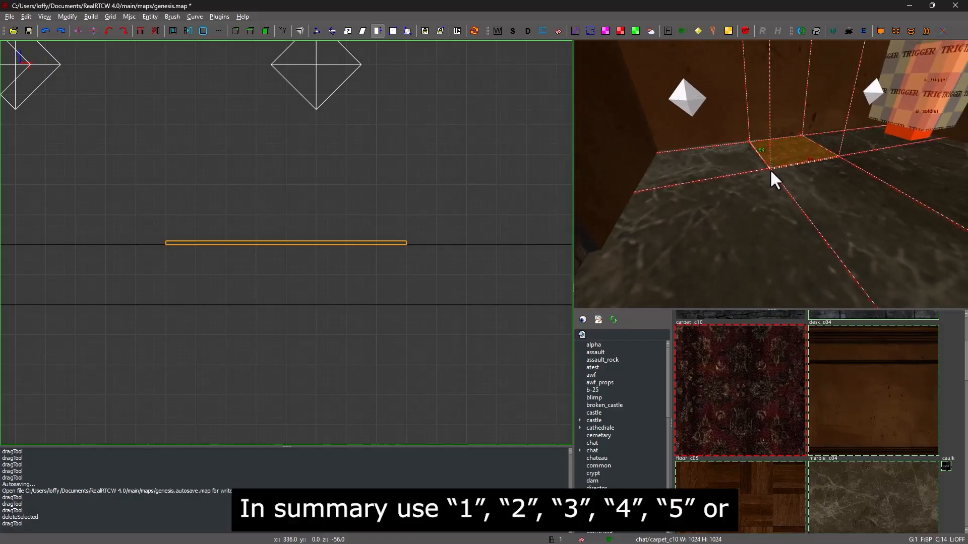
key(5)
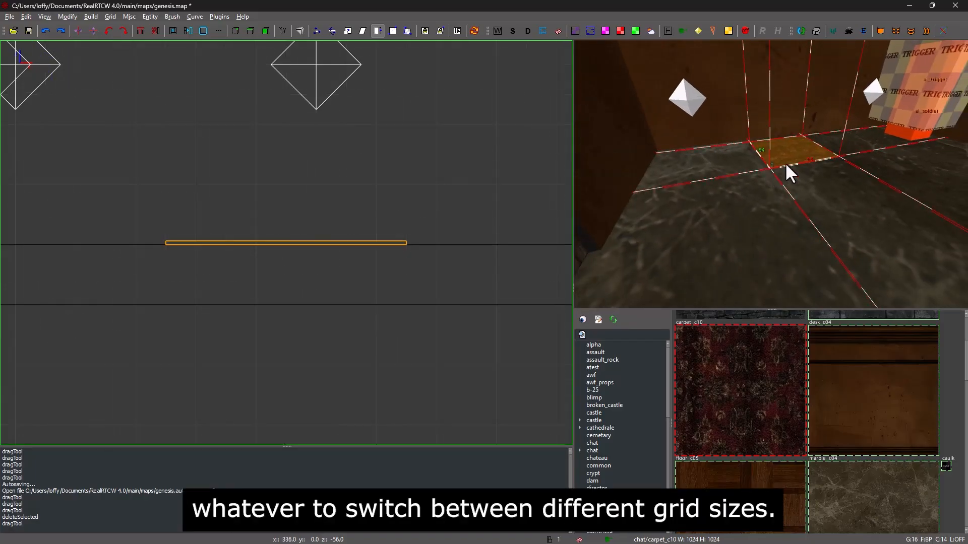
key(Escape)
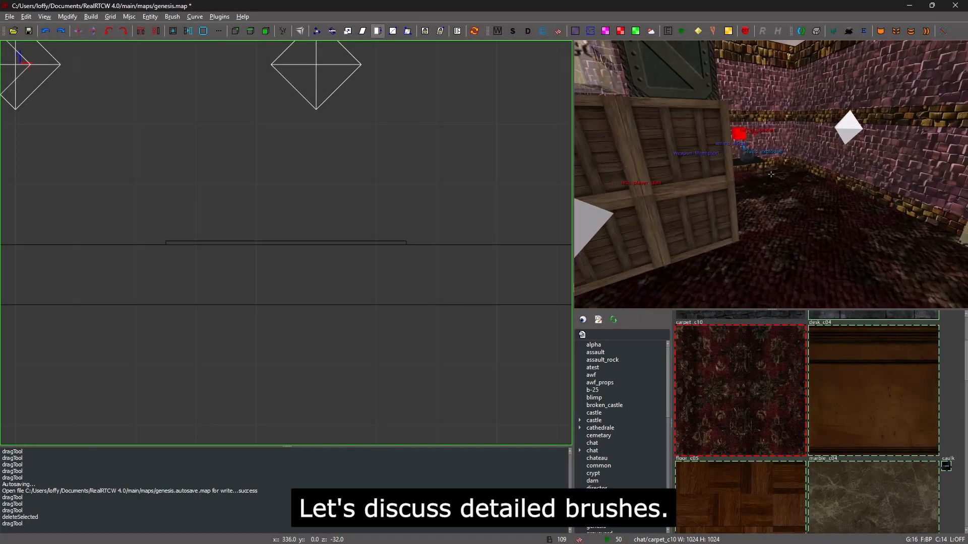
Select the lower wall brush at the brick room's corner and frame that corner in the top view.
key(w)
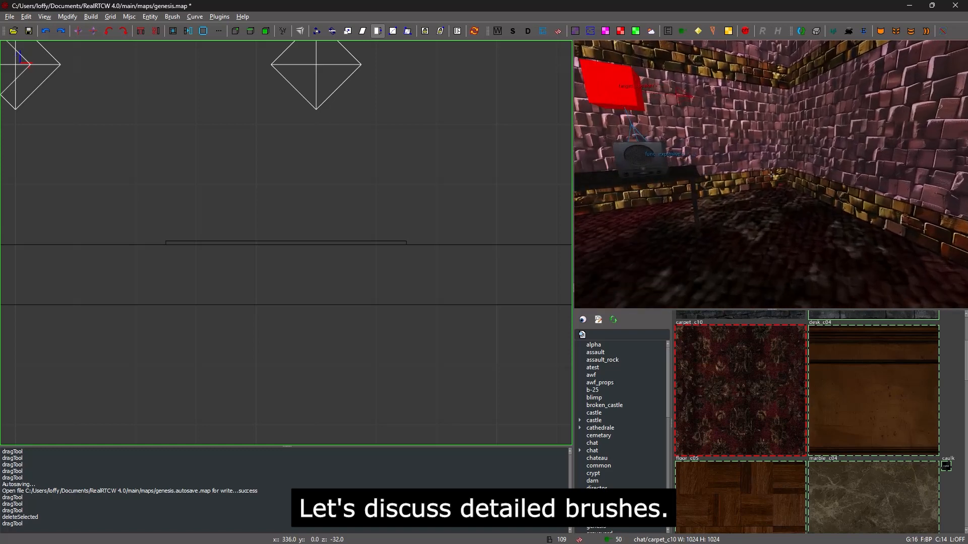
key(w)
right_click(766, 190)
shift+click(765, 189)
key(ctrl+Tab)
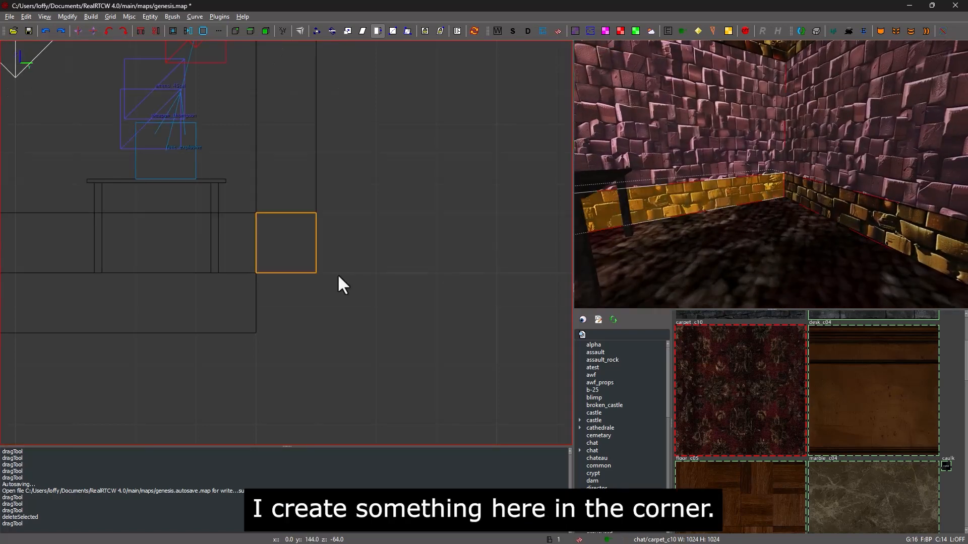
key(ctrl+Tab)
scroll(412, 280, down, 3)
mouse_move(411, 280)
right_down()
mouse_move(353, 242)
mouse_move(300, 243)
right_up()
scroll(412, 280, up, 3)
scroll(411, 279, down, 1)
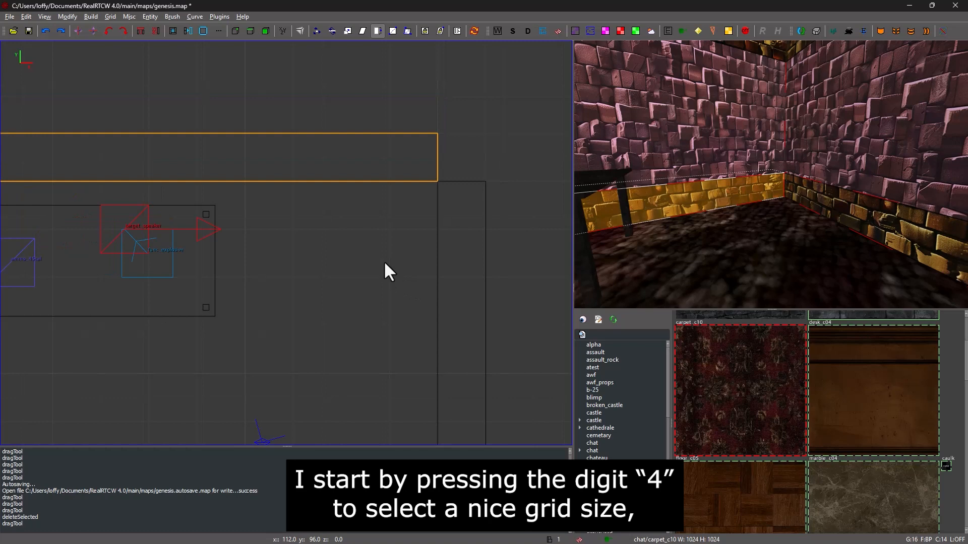
Deselect the wall, set the grid size to 8 and draw a 32-unit cube brush on the floor in the corner.
key(Escape)
key(4)
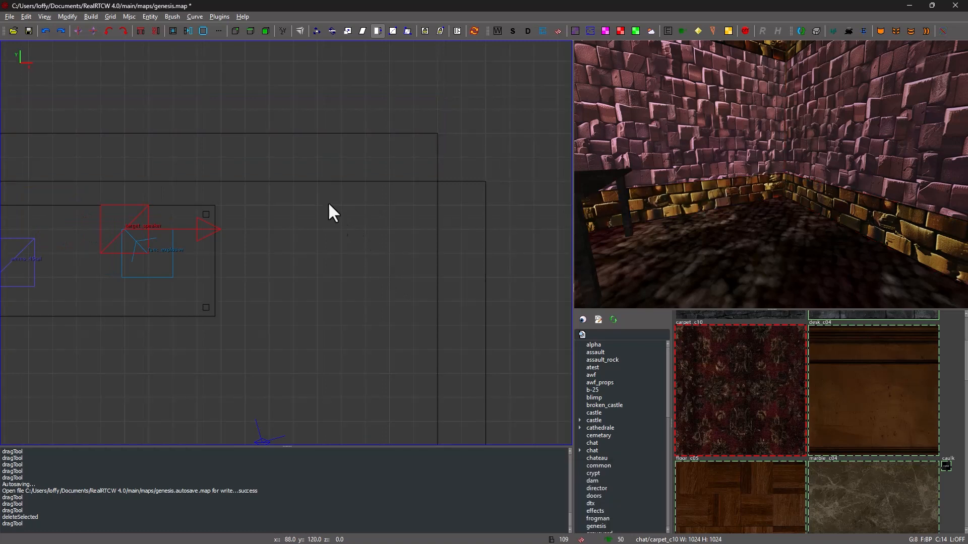
drag(322, 202, 413, 294)
key(ctrl+Tab)
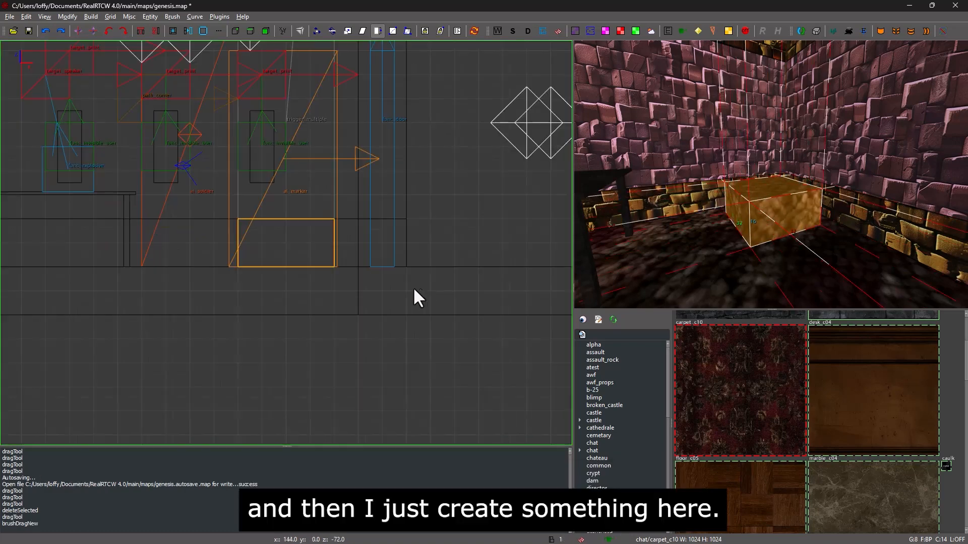
mouse_move(306, 212)
mouse_down()
mouse_move(305, 173)
mouse_move(330, 178)
mouse_up()
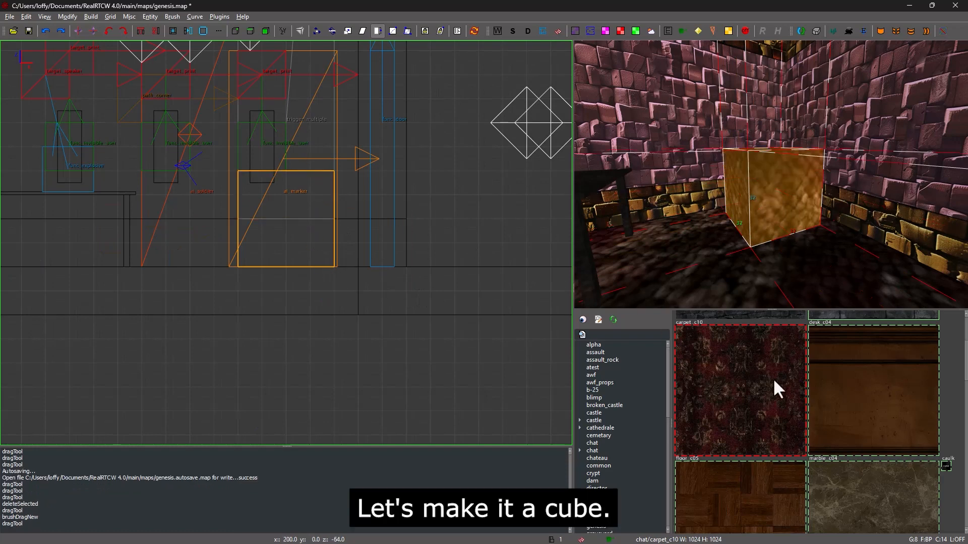
Apply the desk_c04 texture to the cube, fit it to the faces with the Surface Inspector and deselect.
click(856, 397)
right_click(814, 282)
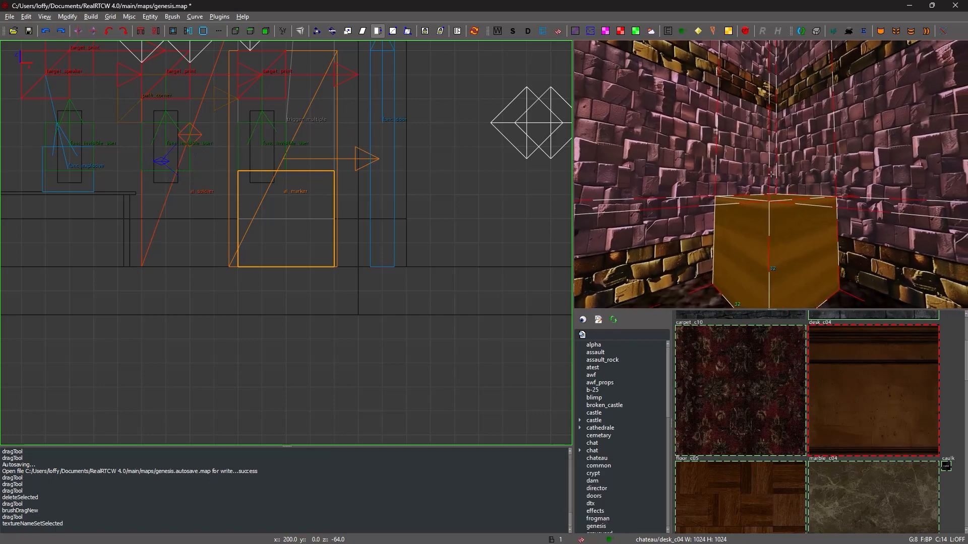
right_click(769, 173)
key(s)
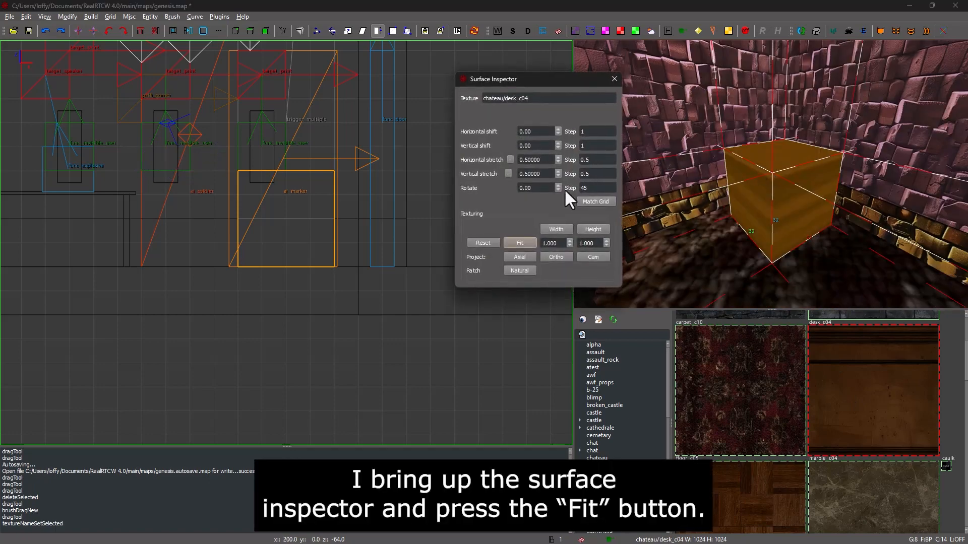
click(522, 243)
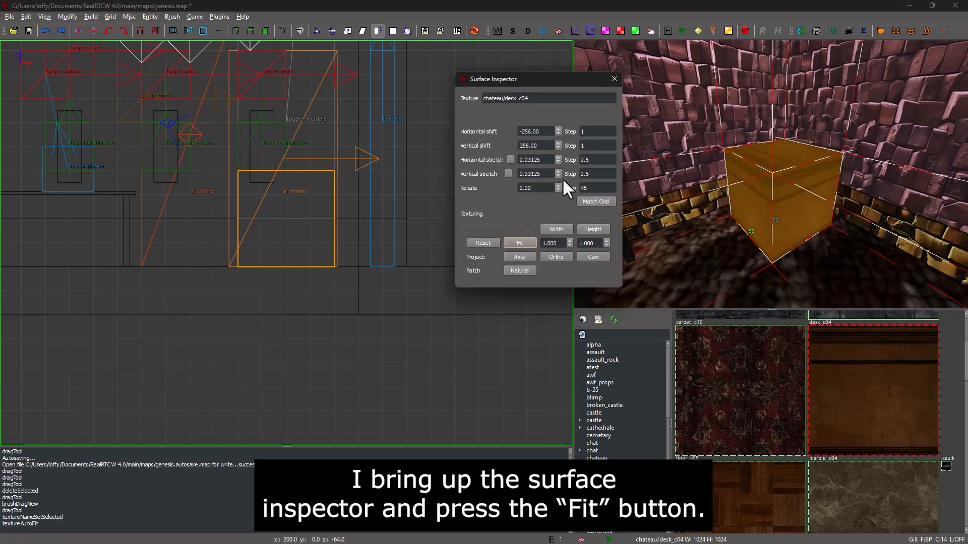
key(Escape)
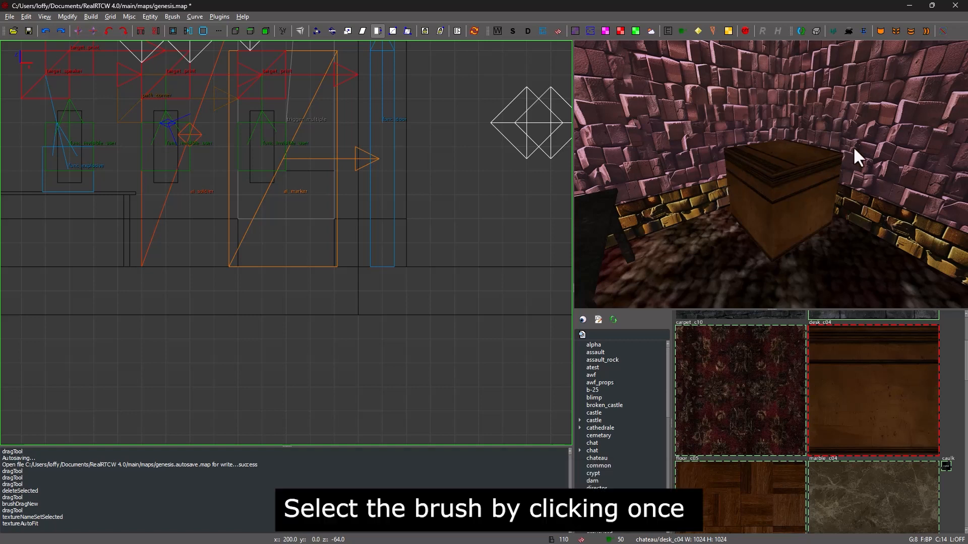
Select the textured cube, convert it to a detail brush and deselect it.
shift+click(774, 174)
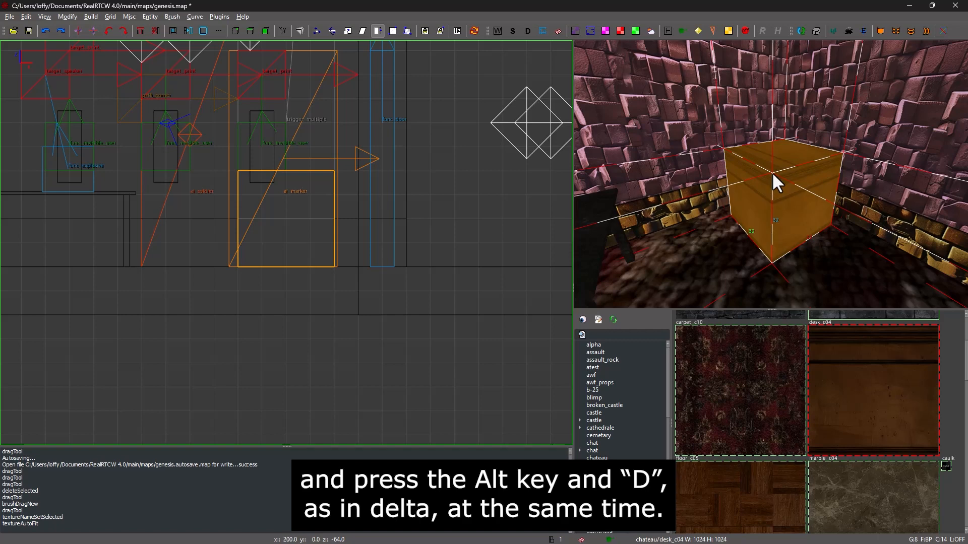
key(alt+d)
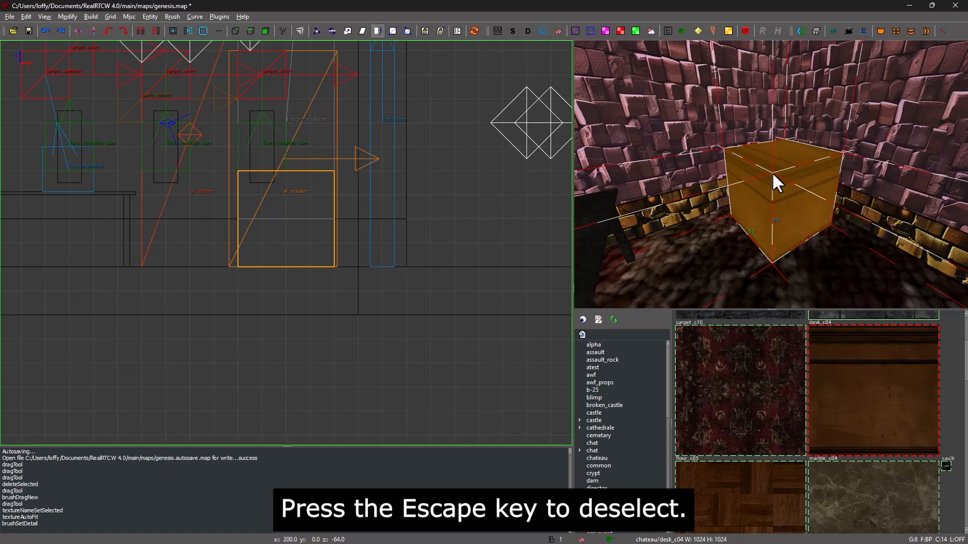
key(Escape)
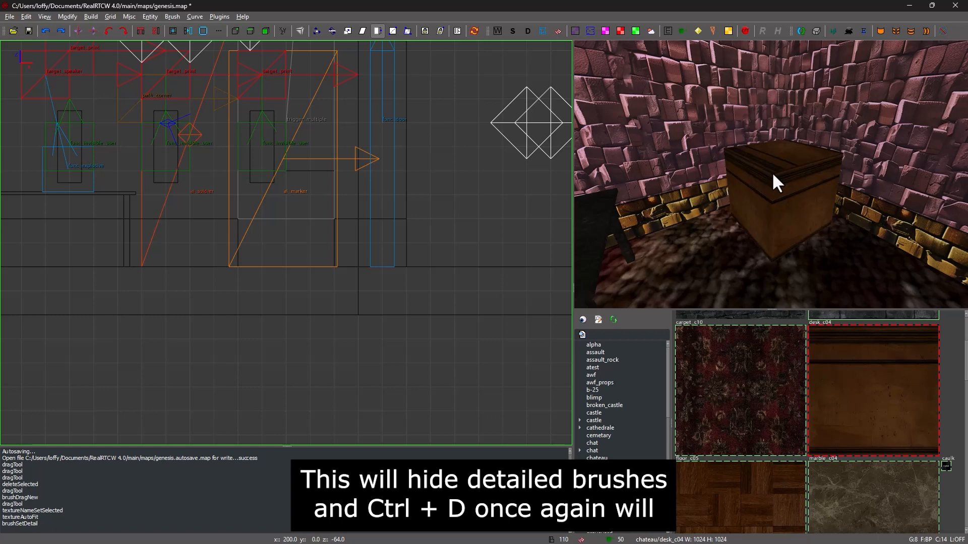
Hide the detail brushes and show them again, and do the same with the entities.
key(ctrl+d)
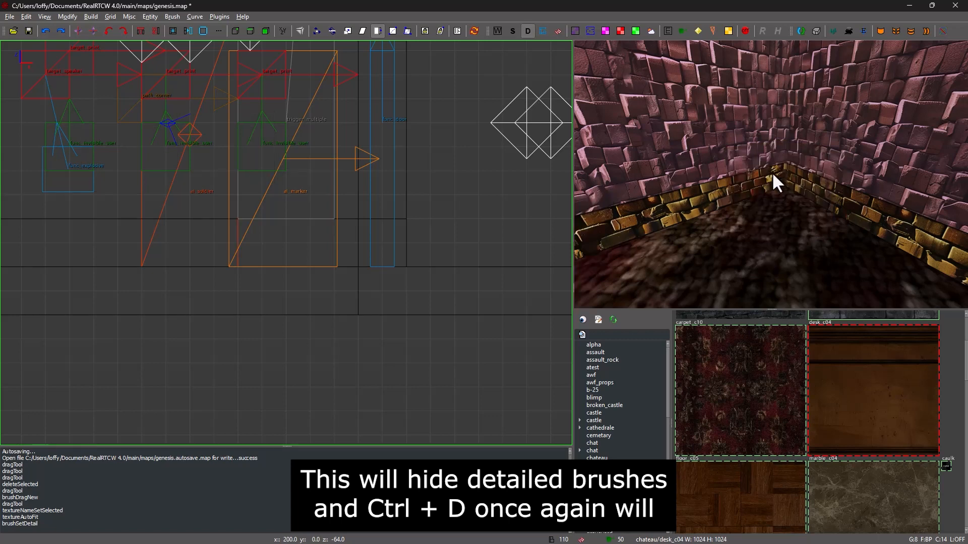
key(ctrl+d)
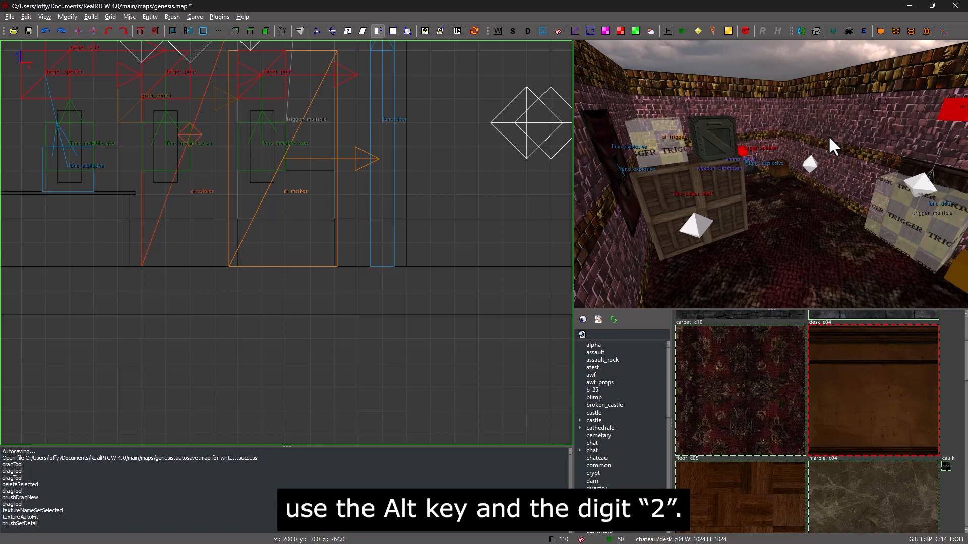
key(alt+2)
key(alt+2)
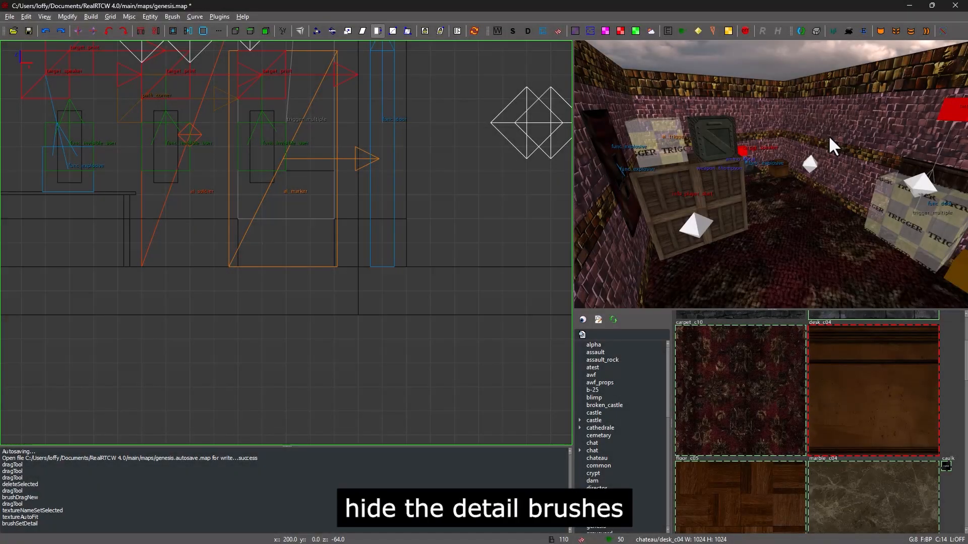
Hide both the detail brushes and the entities, and look through the list of available view filters.
key(ctrl+d)
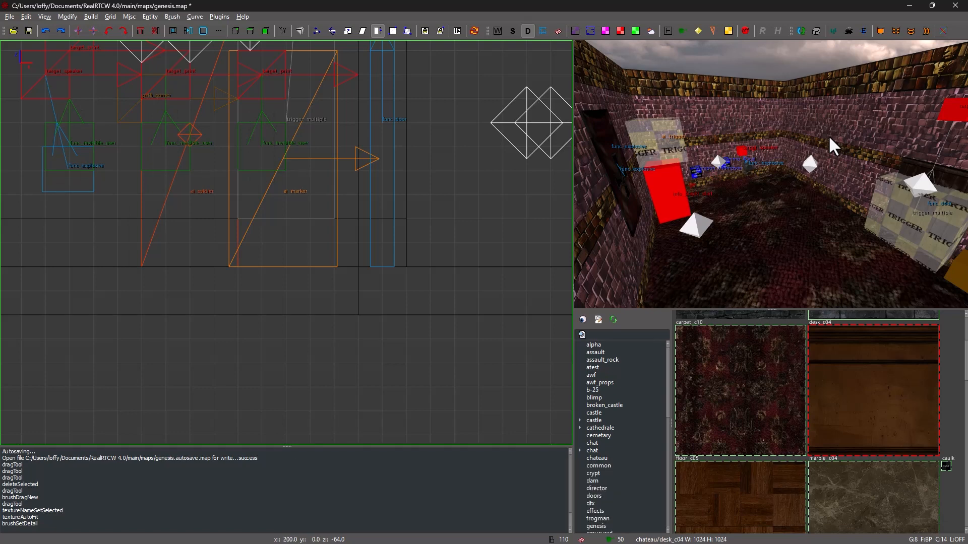
key(alt+2)
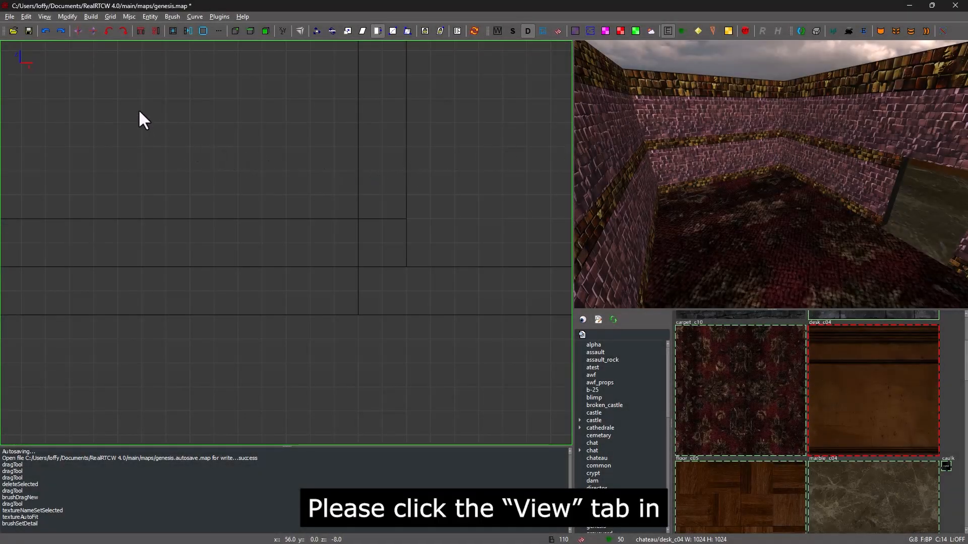
click(44, 16)
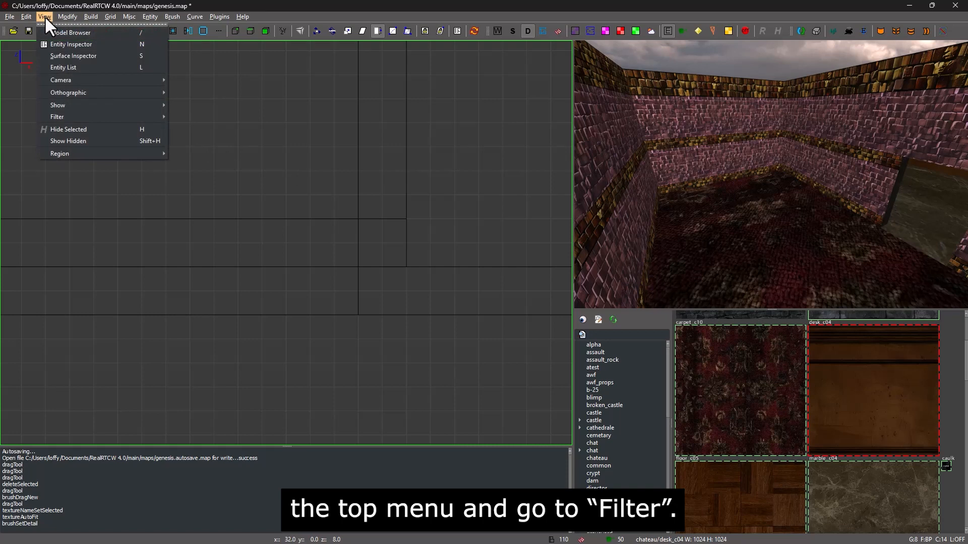
mouse_move(89, 117)
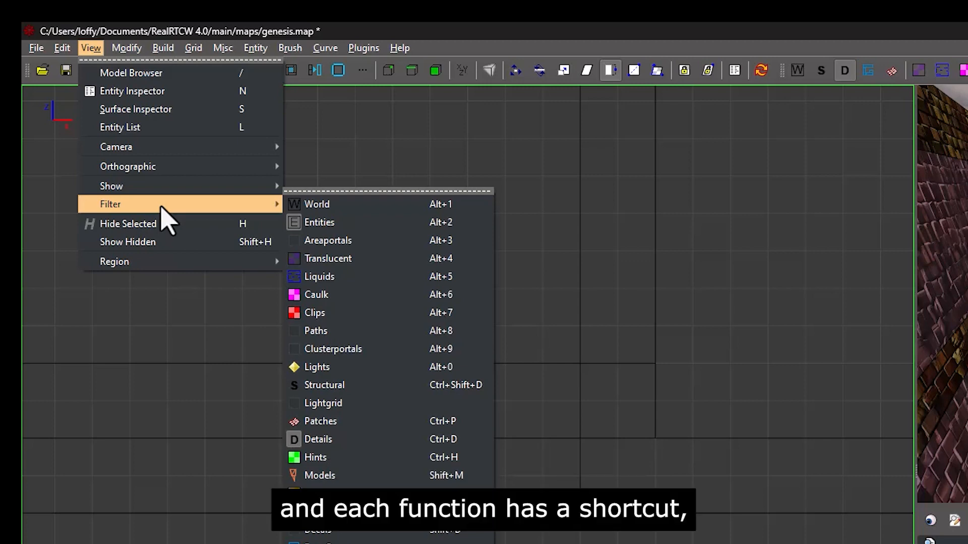
click(459, 348)
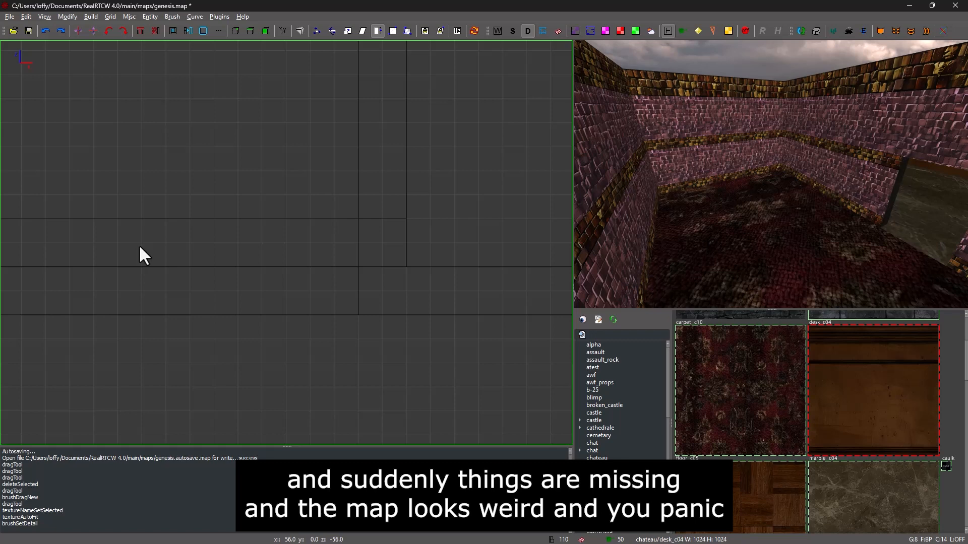
Look around the filtered room and reset all view filters.
right_click(771, 174)
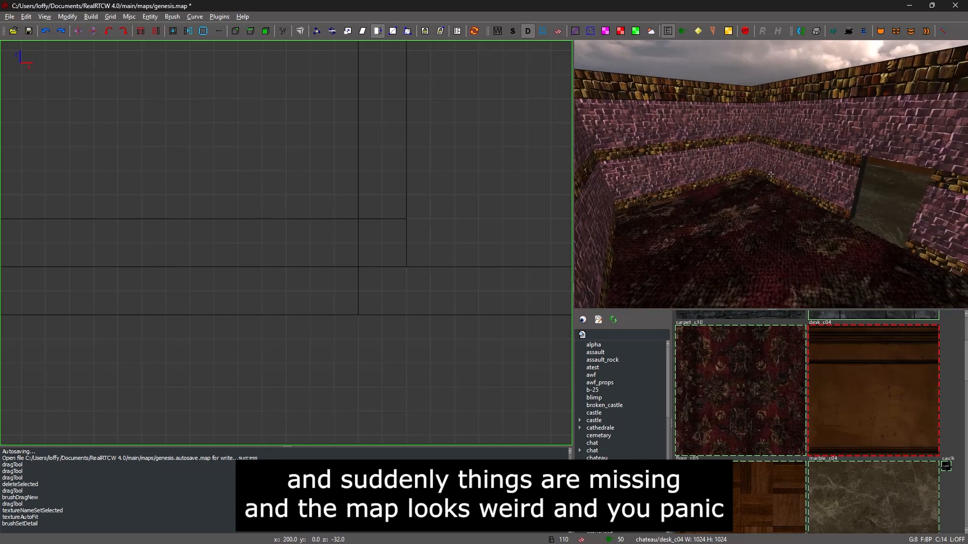
key(w)
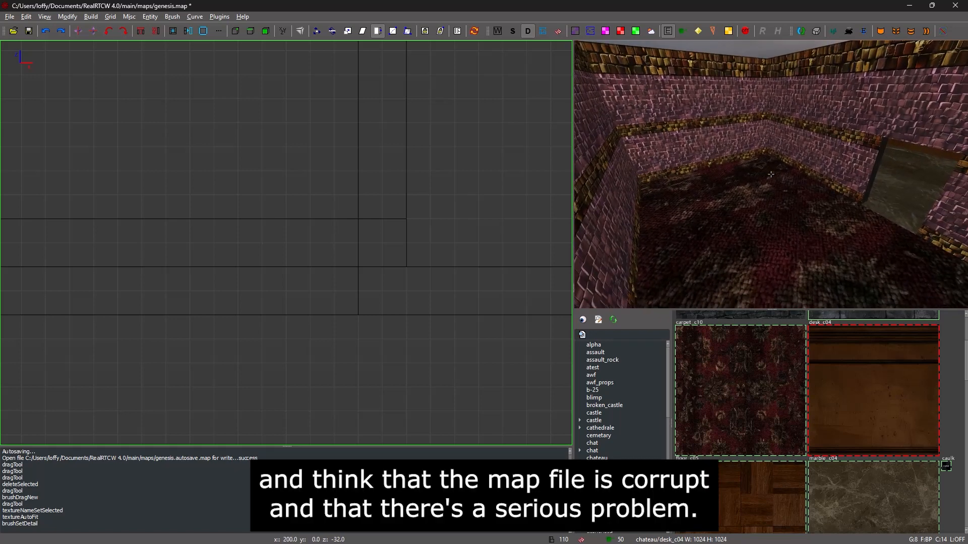
key(s)
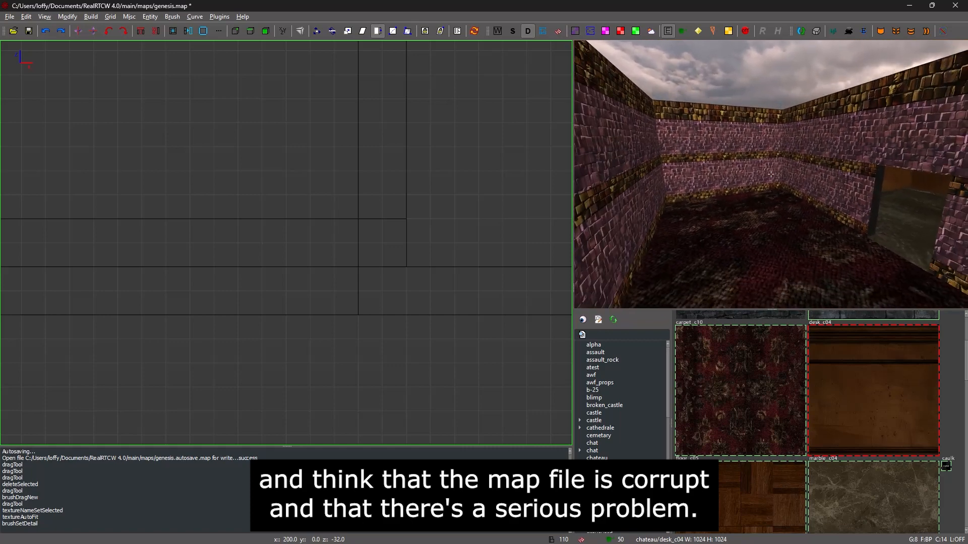
right_click(771, 174)
click(45, 16)
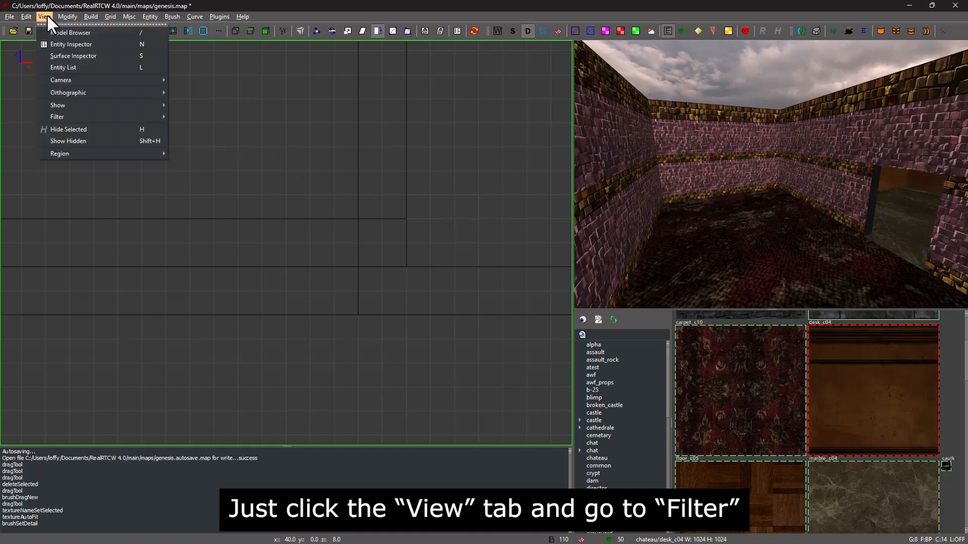
mouse_move(151, 116)
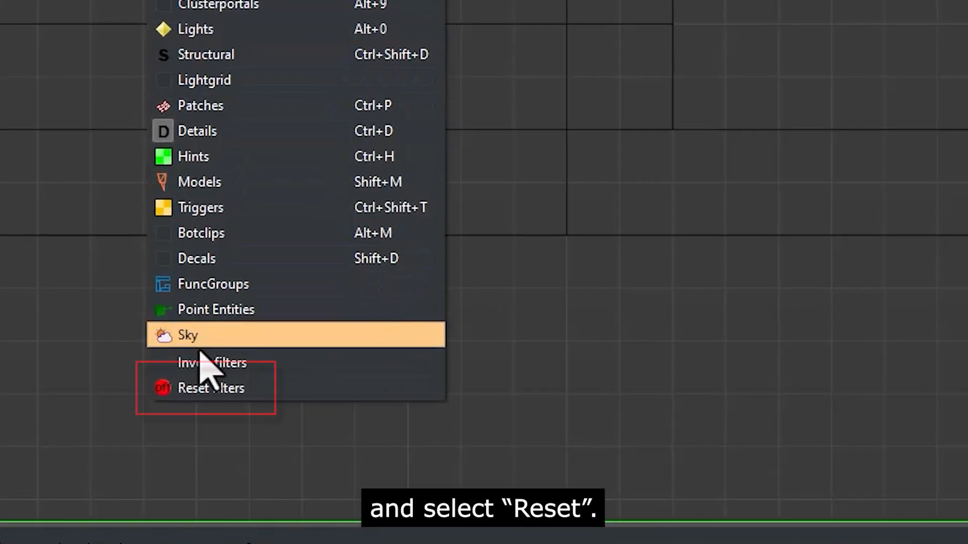
click(243, 389)
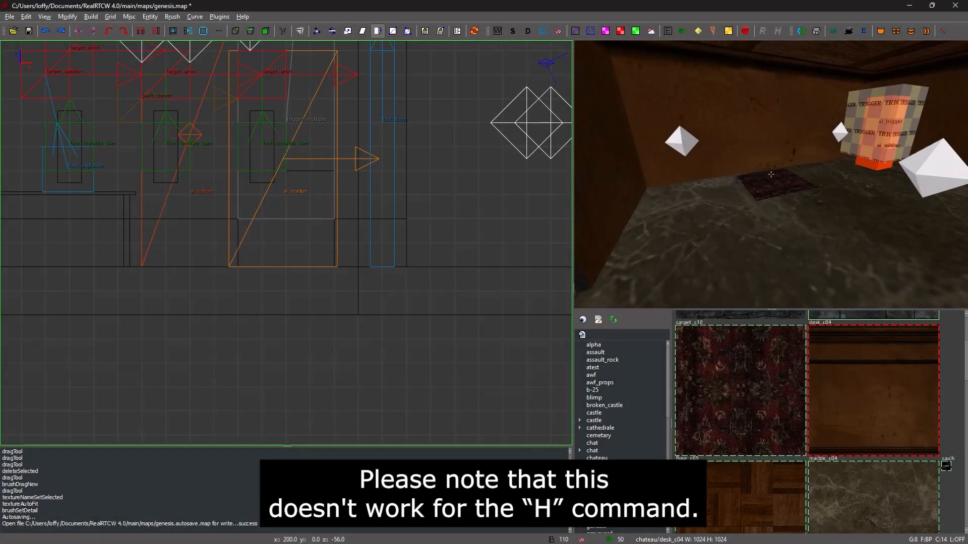
Select the carpet brush on the floor, hide it, and make it visible again.
scroll(770, 174, up, 3)
right_click(770, 181)
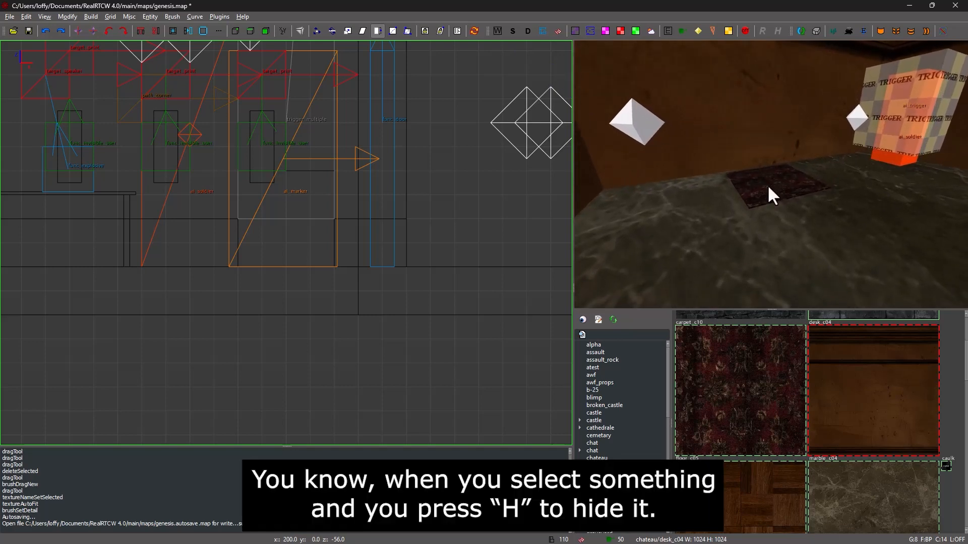
shift+click(759, 188)
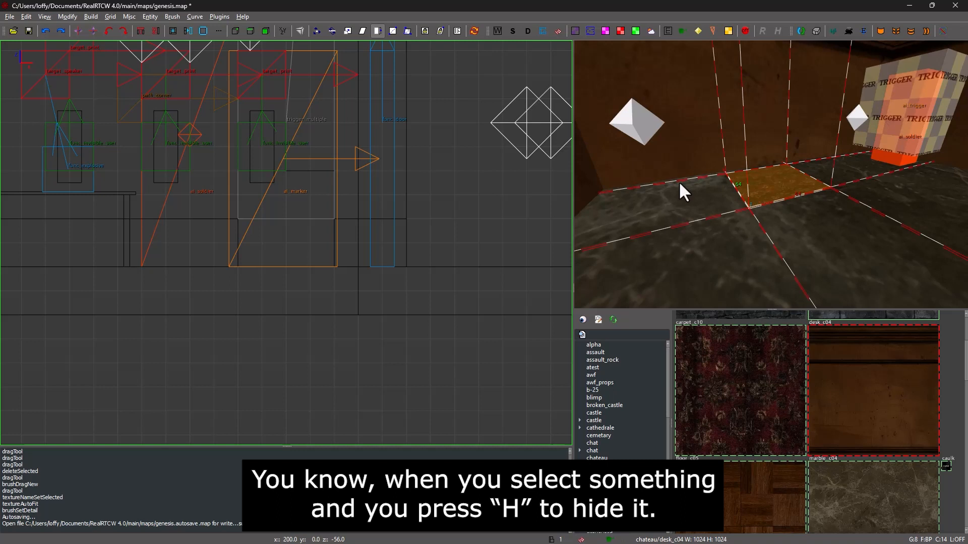
key(h)
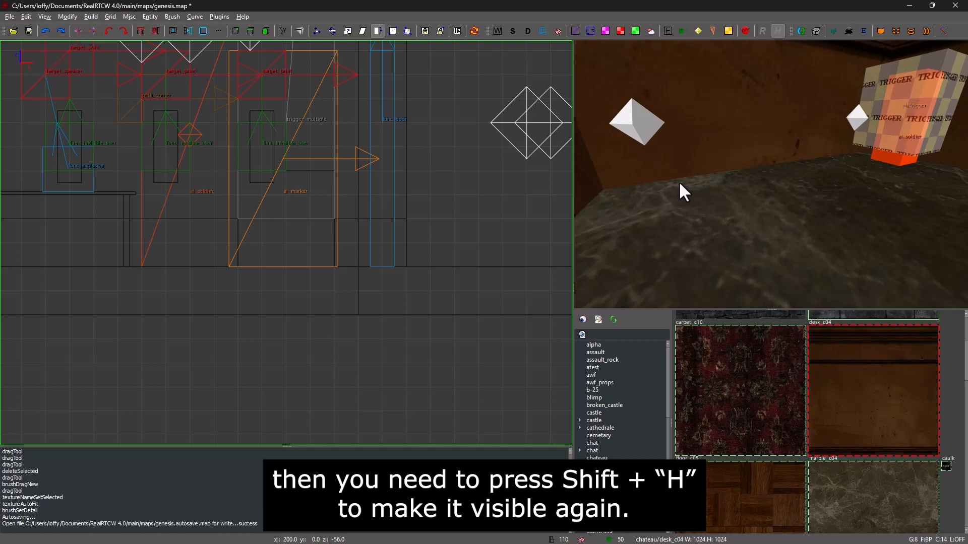
key(shift+h)
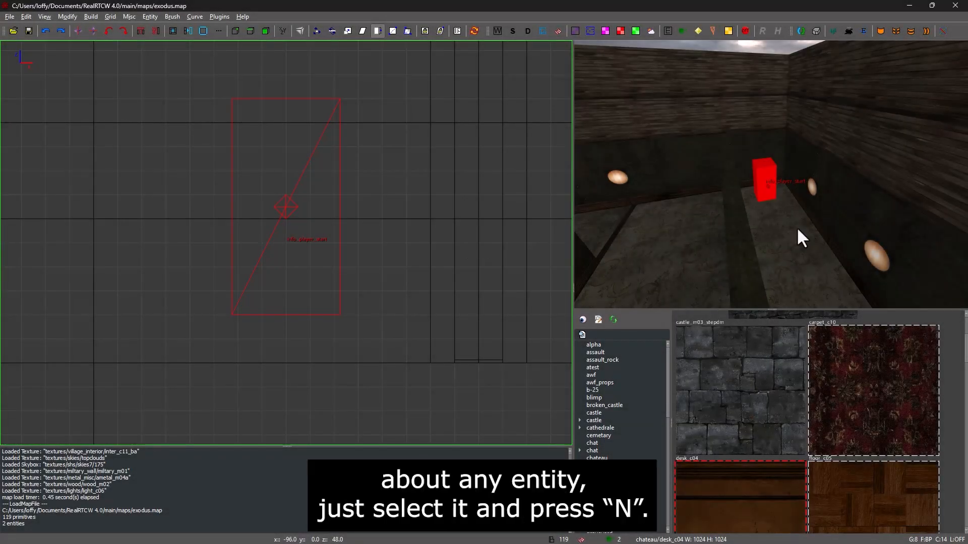
Select the info_player_start entity, inspect its properties in the Entities window, and close that window.
right_drag(796, 227, 773, 190)
shift+click(774, 189)
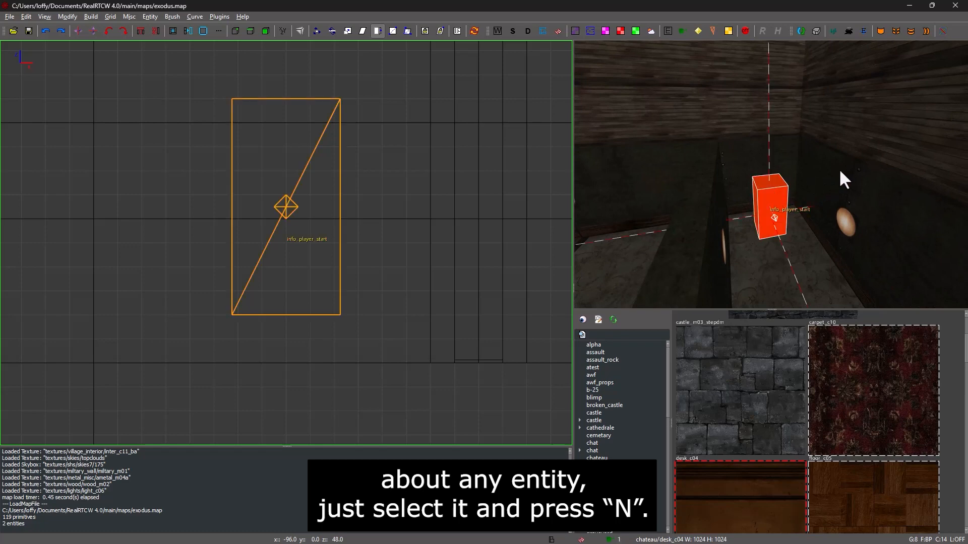
key(n)
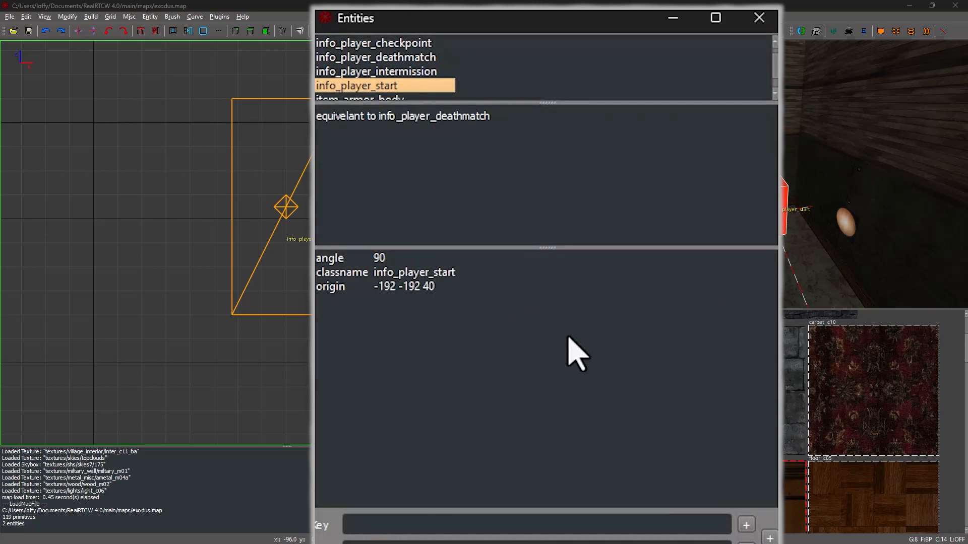
key(n)
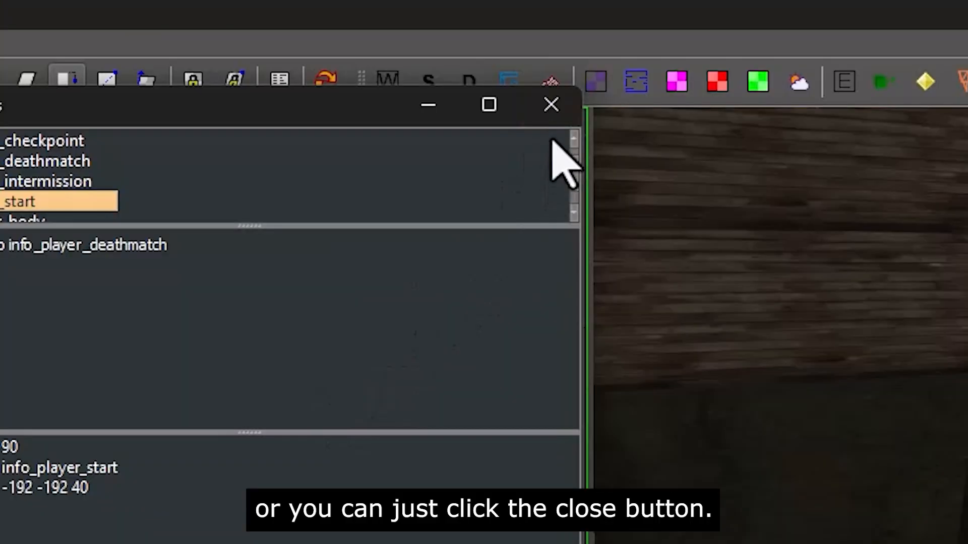
click(558, 39)
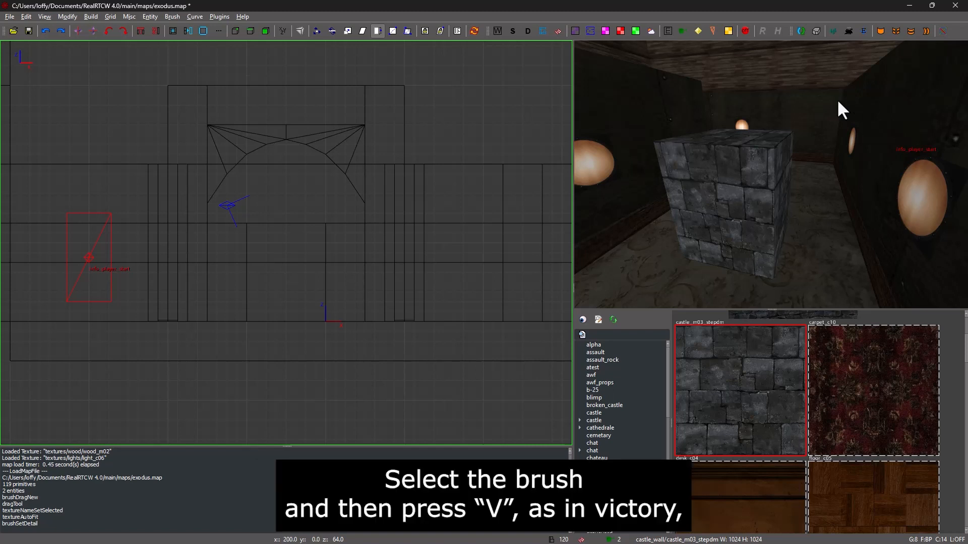
Select the stone block, turn on vertex editing, and pick its nearest top corner in the camera view.
shift+click(735, 162)
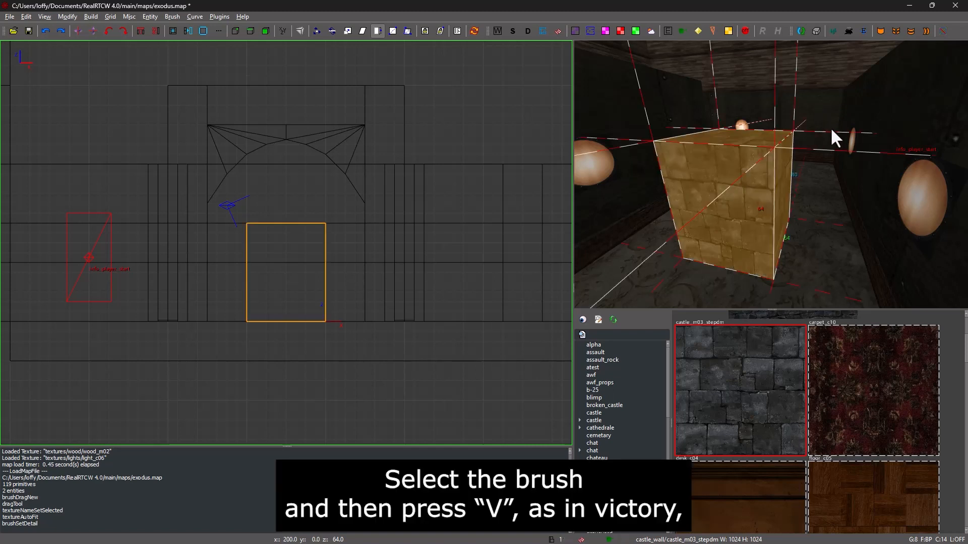
key(v)
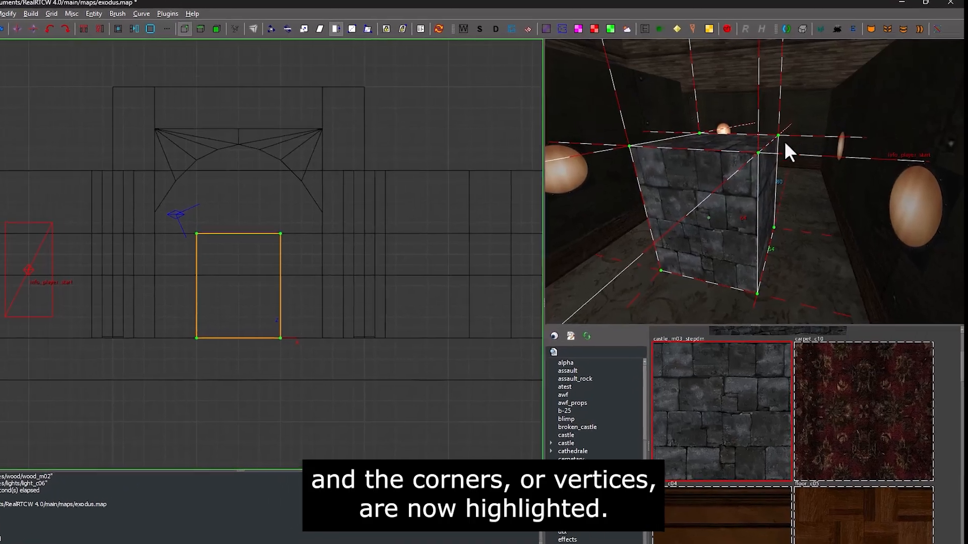
right_click(738, 173)
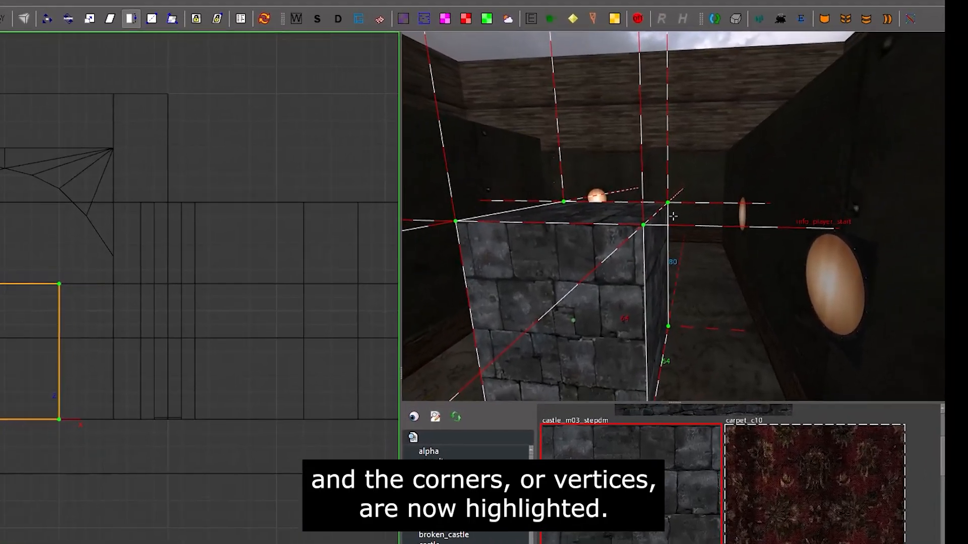
key(w)
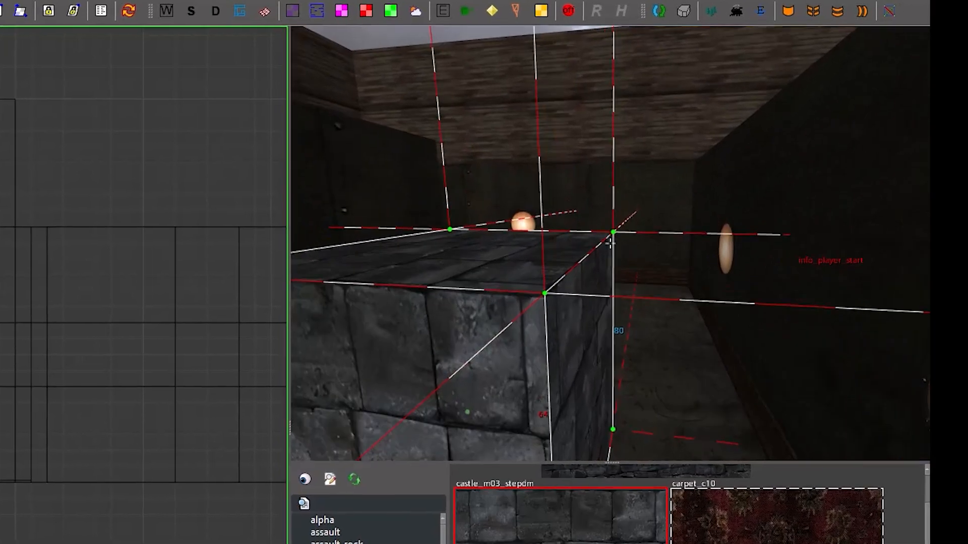
right_click(610, 243)
click(572, 267)
right_click(605, 273)
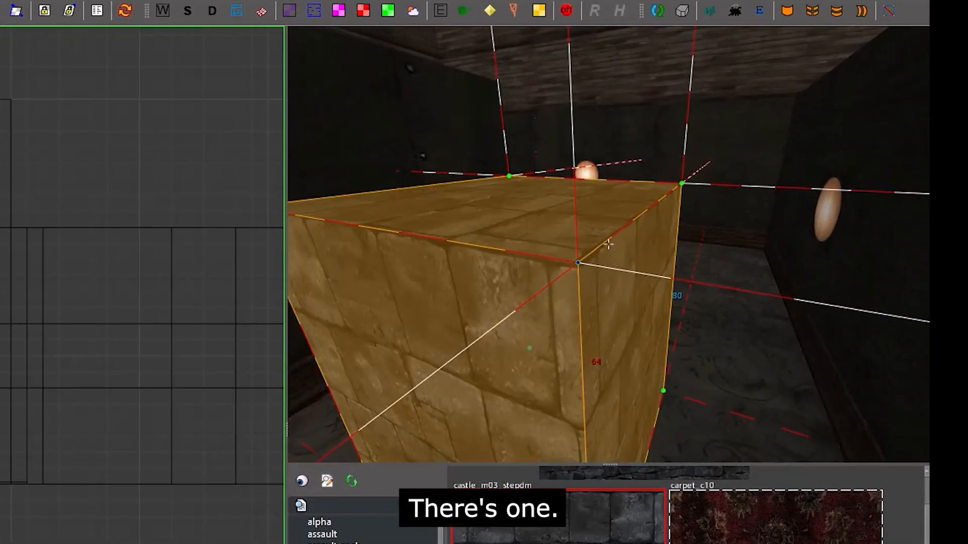
Pick a different top corner of the stone block and view its highlighted vertices from other angles.
key(s)
key(a)
key(w)
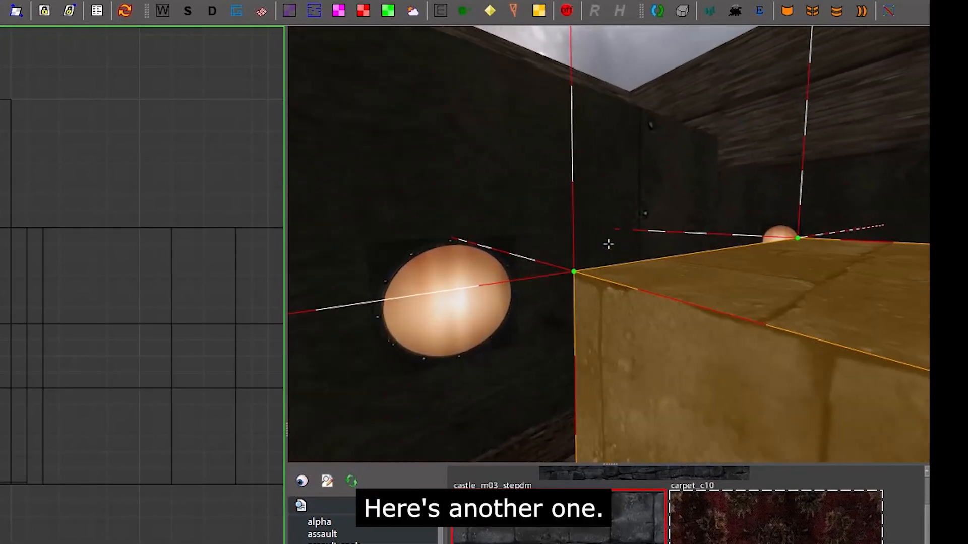
right_click(608, 243)
click(573, 272)
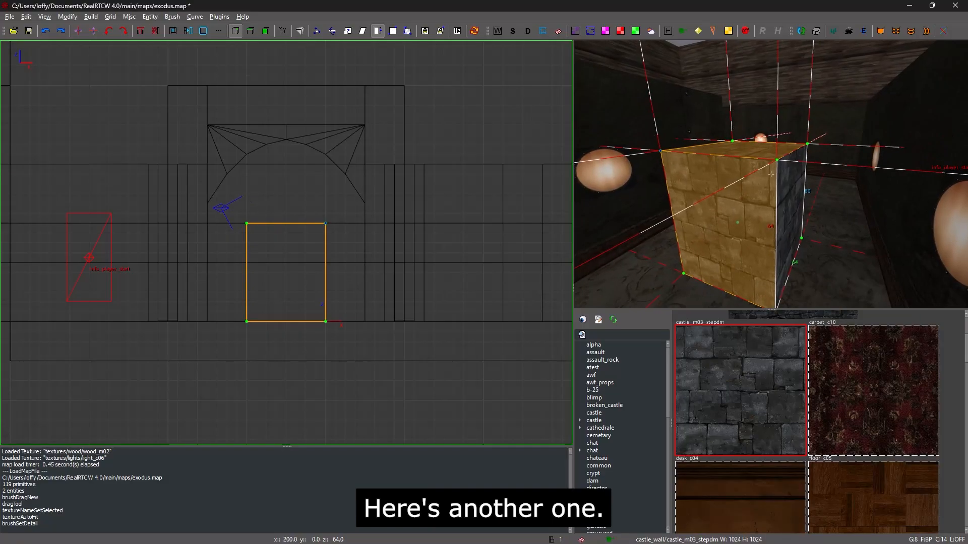
key(a)
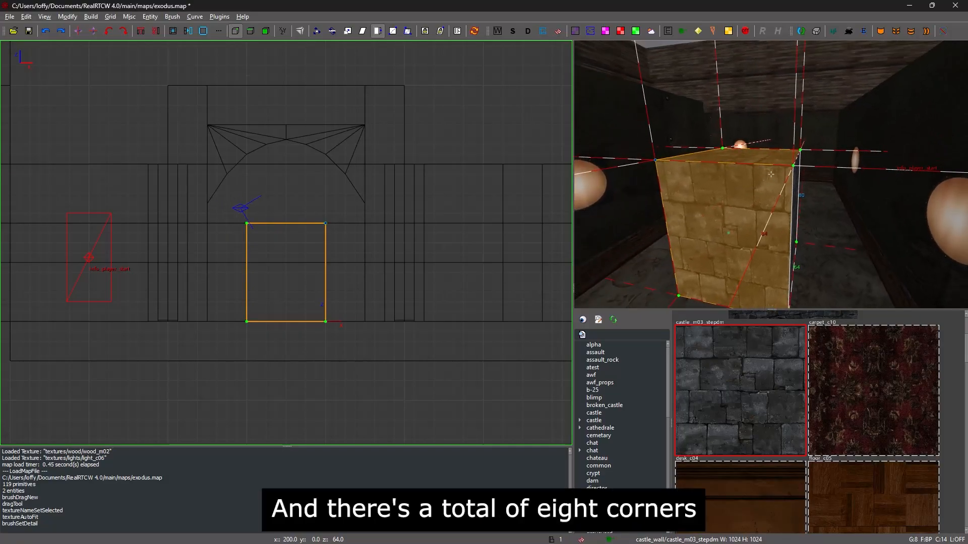
key(d)
key(w)
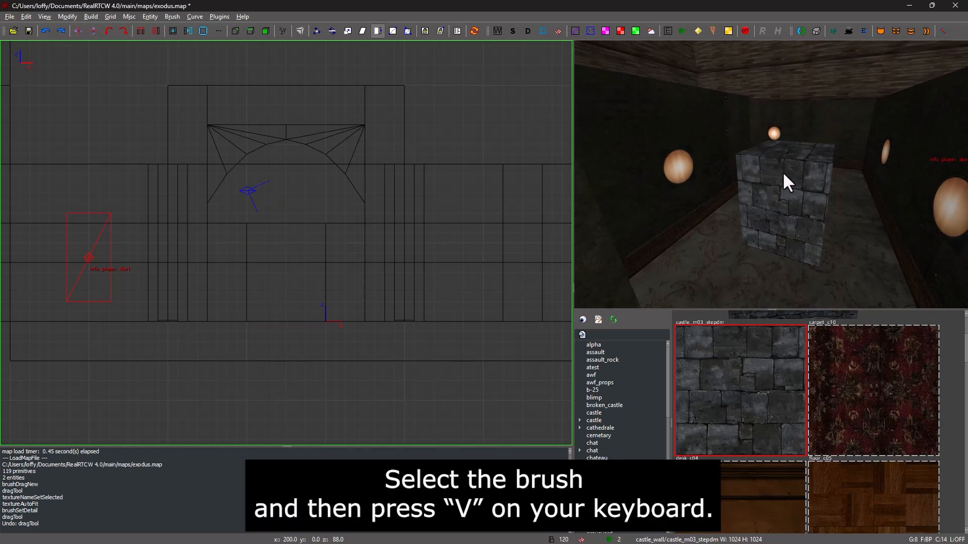
Select the stone block again, show its vertices, and raise one top corner slightly inward in the 2D view.
shift+click(782, 172)
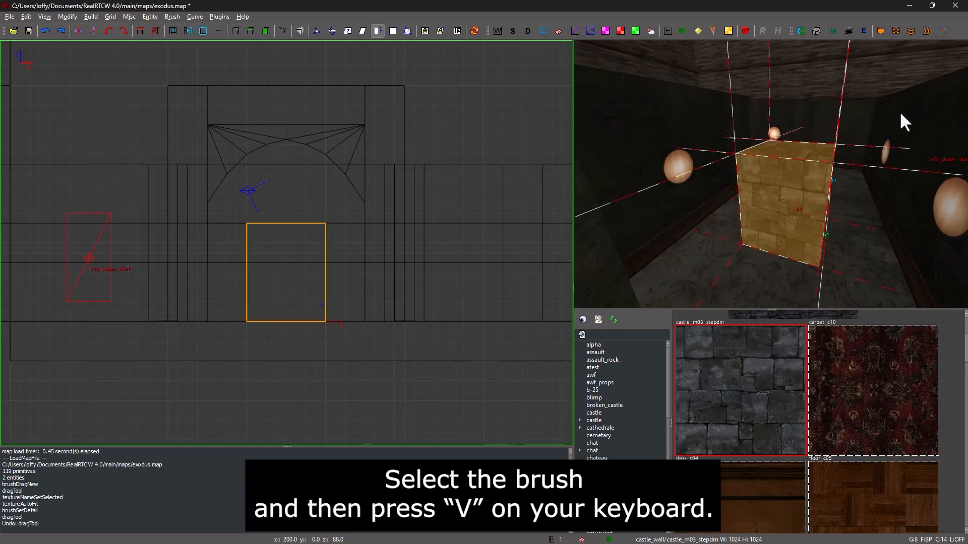
key(v)
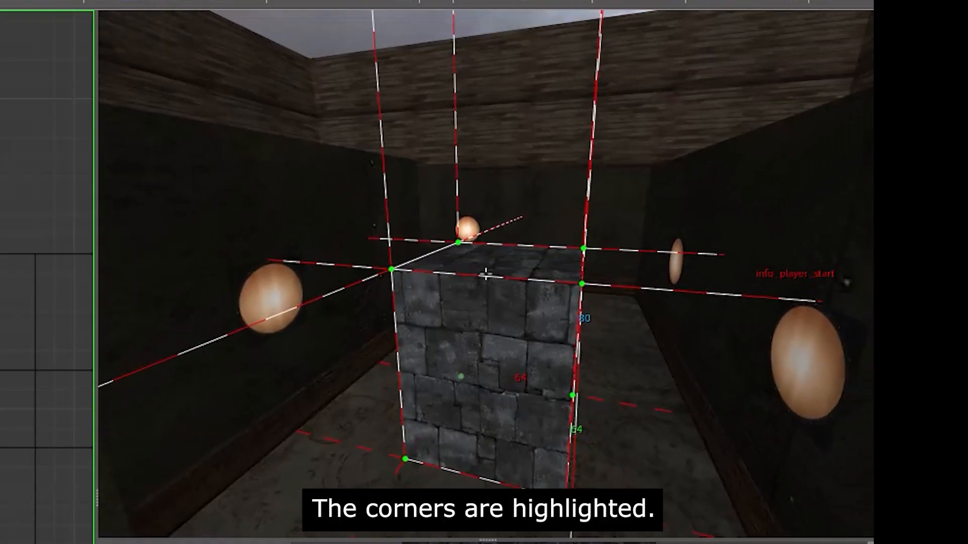
key(w)
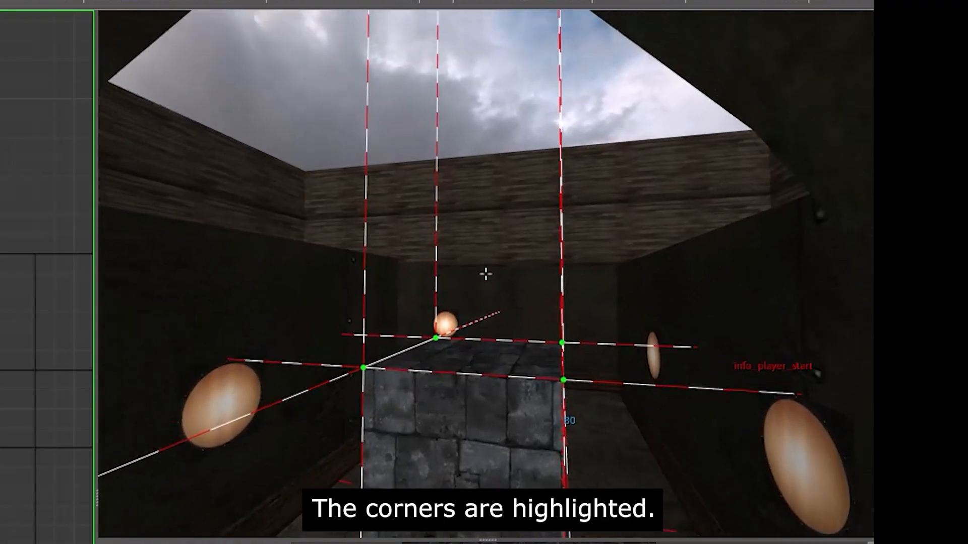
right_click(486, 273)
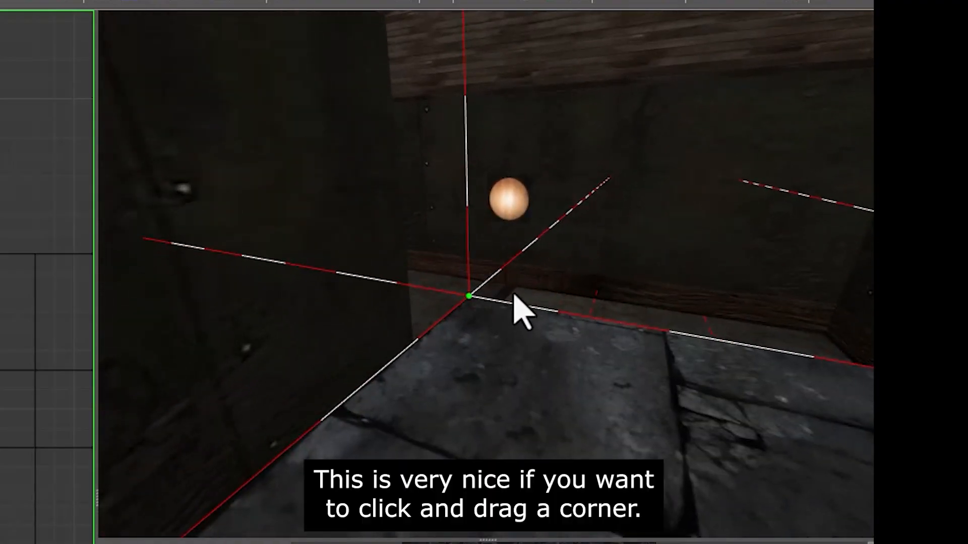
click(468, 297)
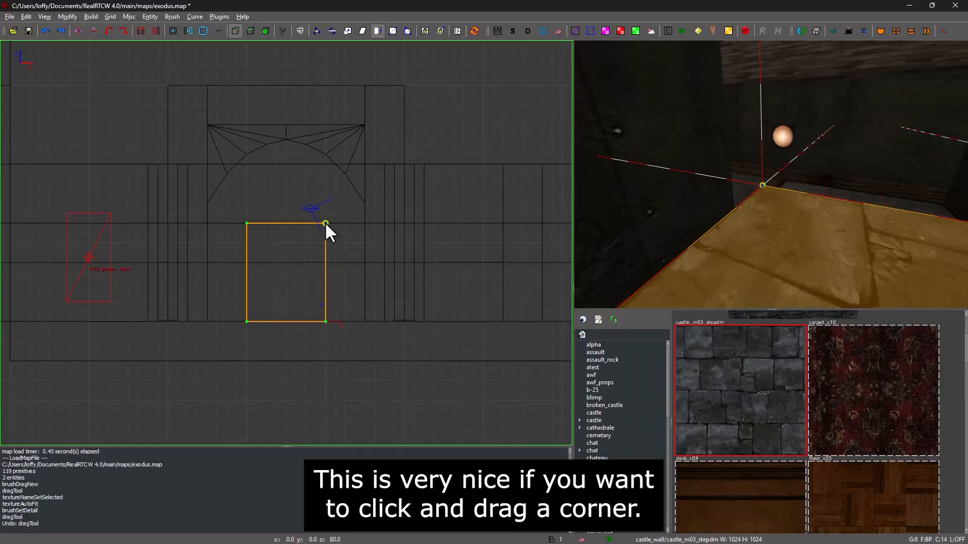
drag(326, 224, 320, 208)
Move the raised corner horizontally in the camera view so it extends past the block's side.
right_click(771, 174)
key(s)
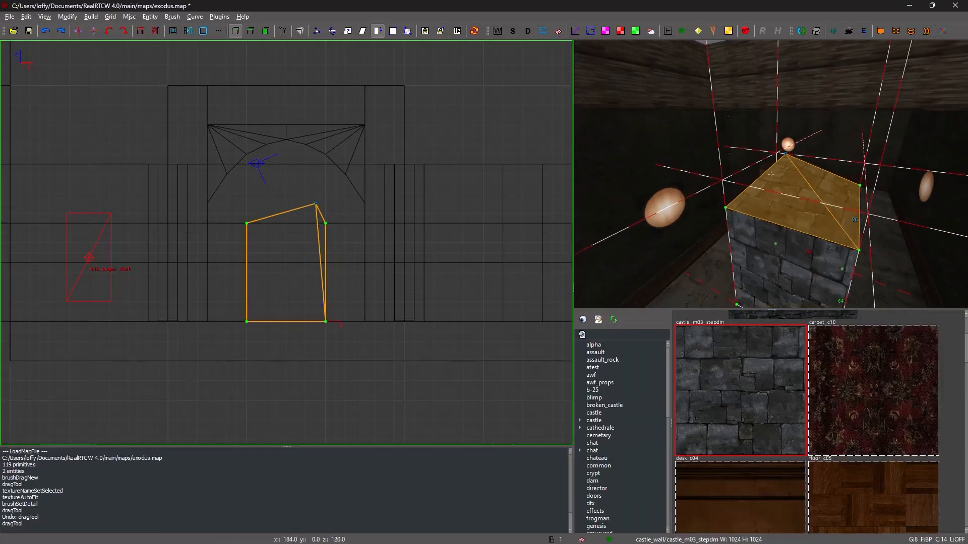
key(w)
right_click(771, 175)
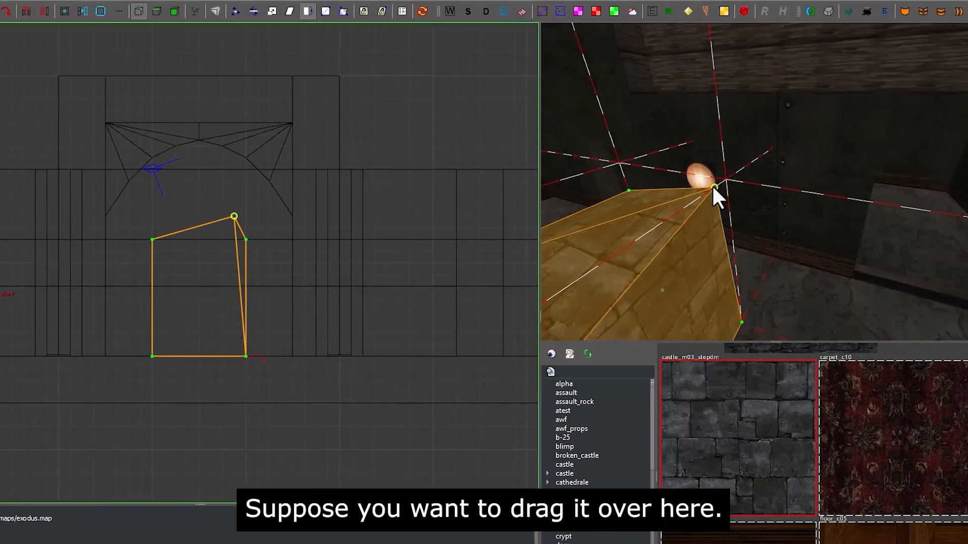
drag(718, 180, 872, 183)
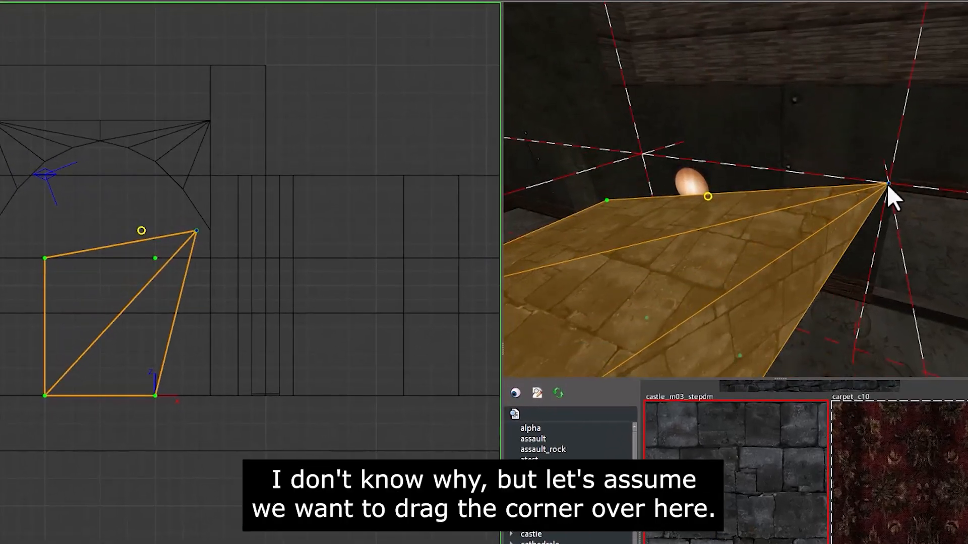
In the 2D view, raise a top corner on the block's opposite side and pull it outward beyond the base.
right_click(872, 182)
key(s)
key(w)
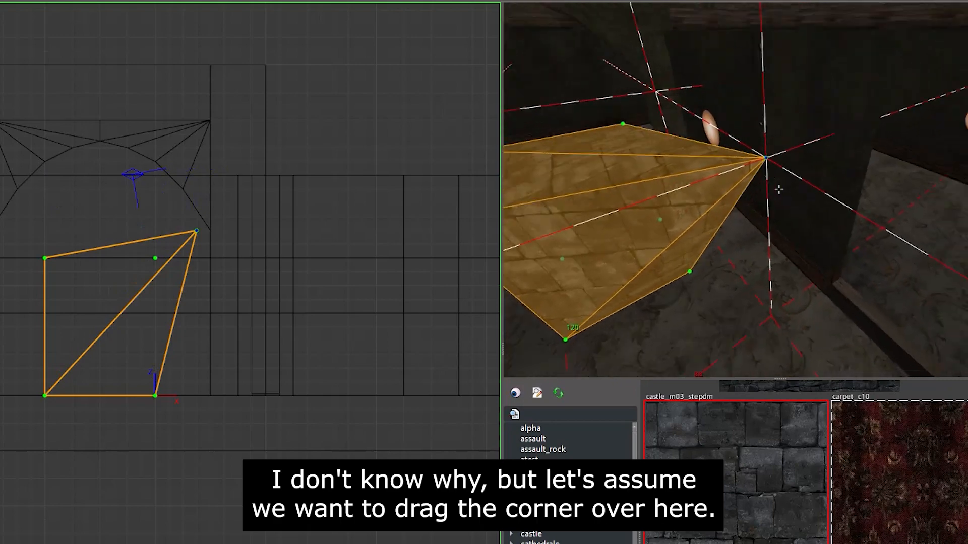
right_click(778, 189)
right_click(732, 213)
key(a)
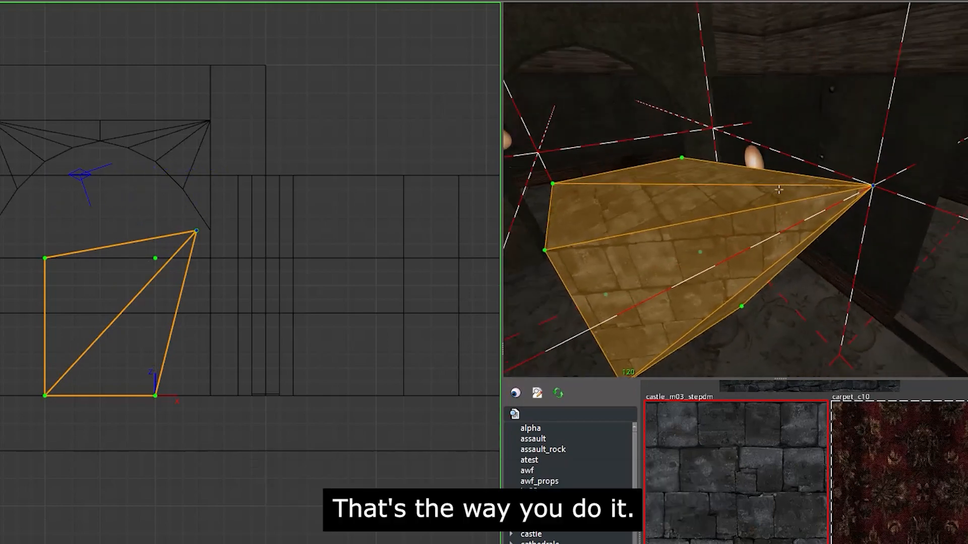
key(a)
key(s)
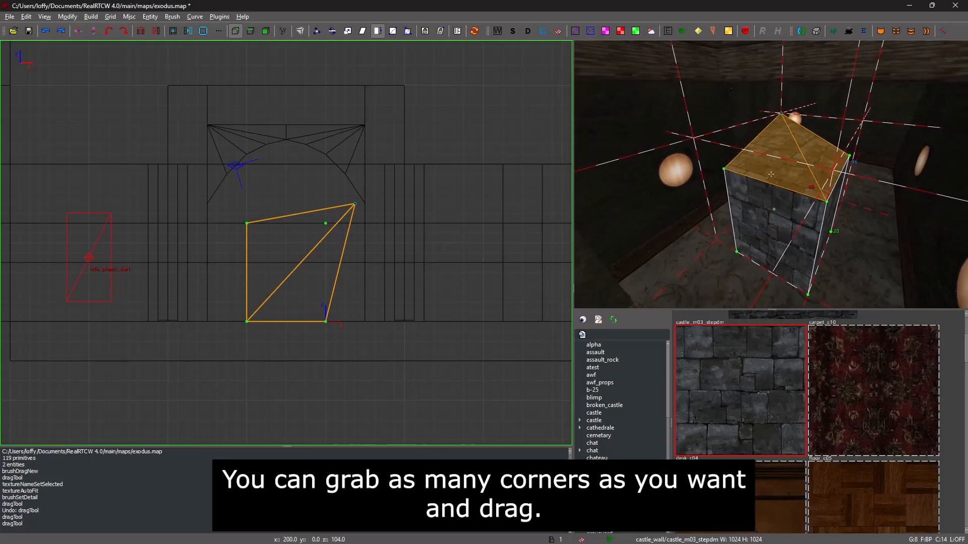
click(723, 168)
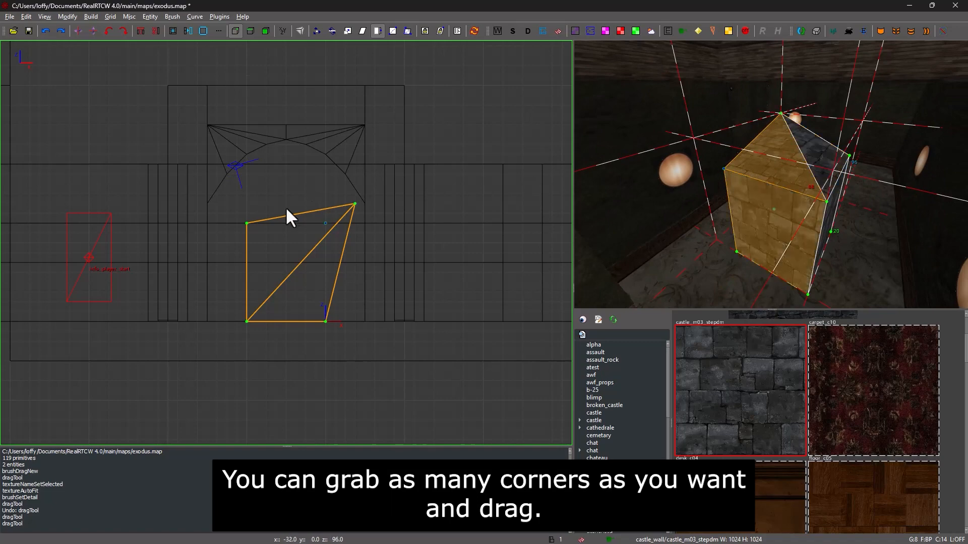
drag(246, 222, 255, 183)
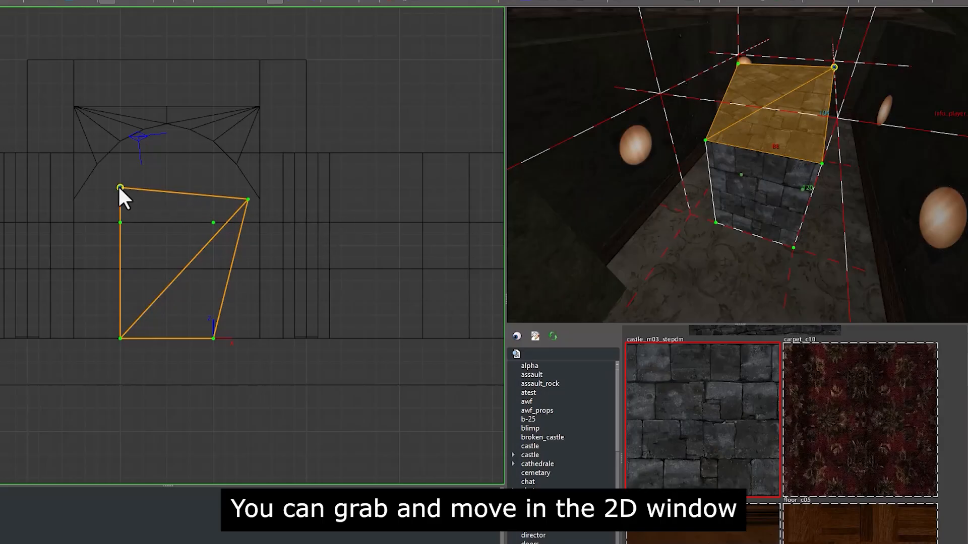
drag(120, 188, 62, 188)
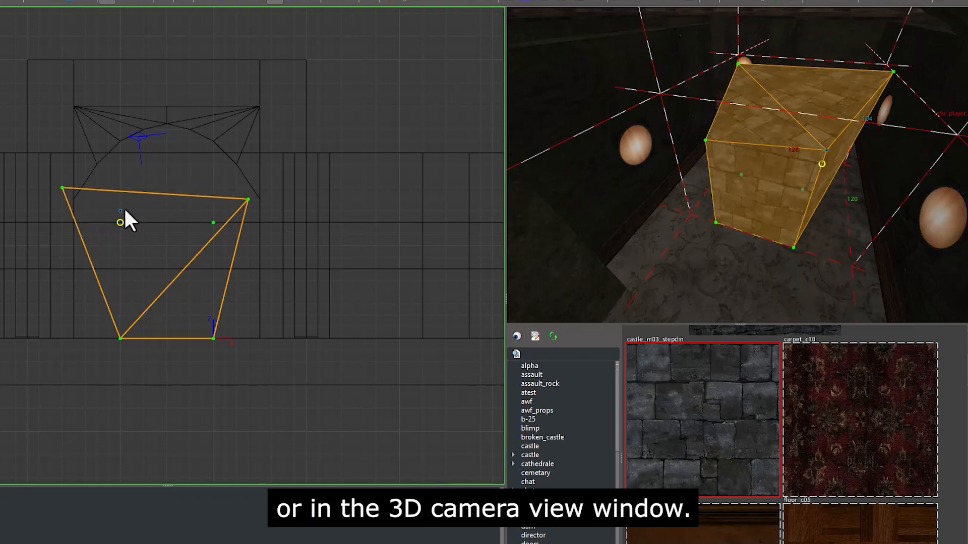
Raise the remaining top corner on that side above its neighbour, and shift it in depth in the camera view.
drag(125, 210, 143, 174)
right_click(736, 155)
right_click(736, 156)
drag(738, 152, 736, 199)
Pull the outermost raised corner back inward toward the block in the camera view.
right_click(768, 196)
key(Left)
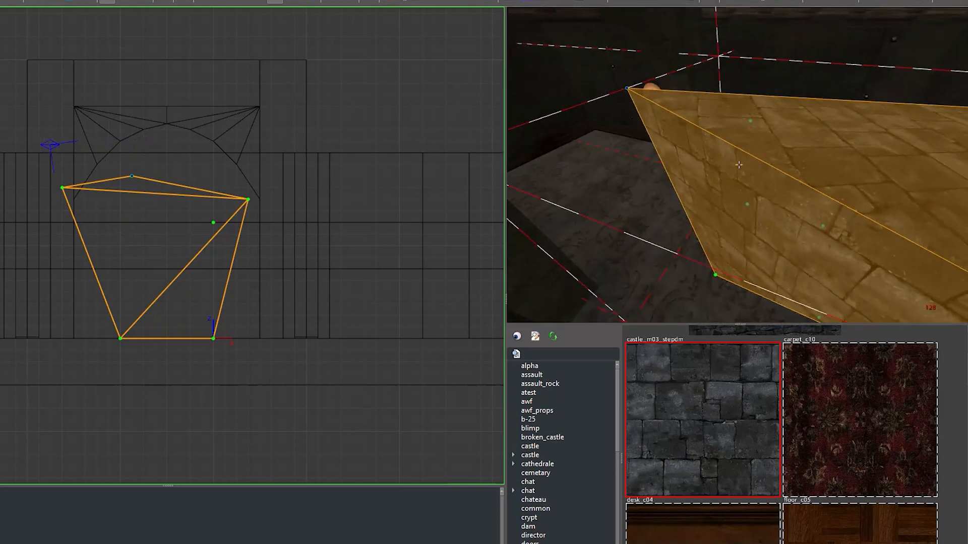
key(Right)
key(Down)
right_click(738, 165)
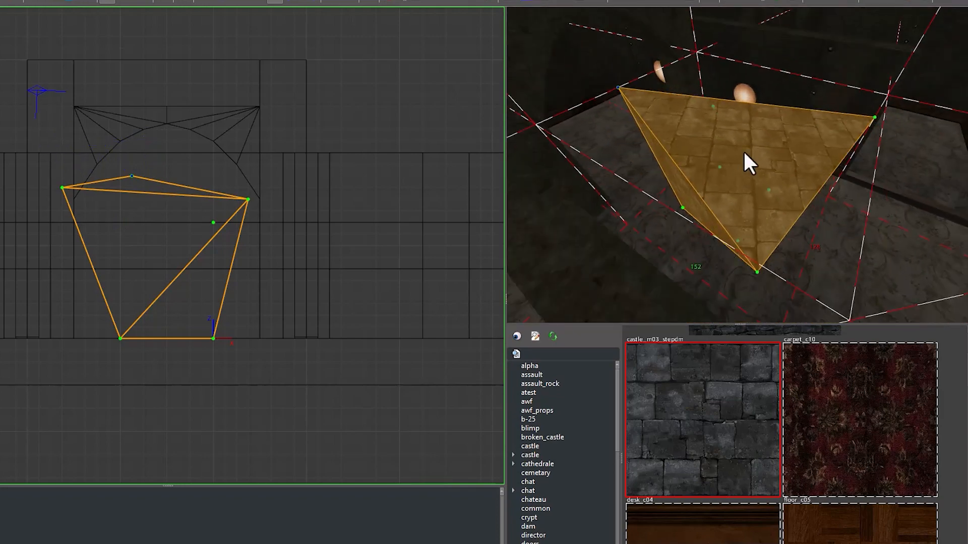
right_click(743, 149)
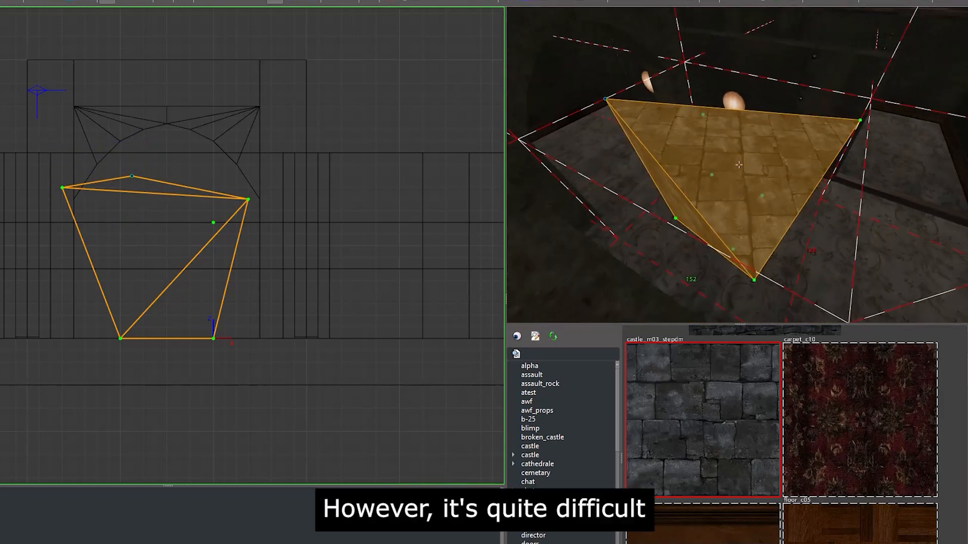
key(Right)
right_click(737, 165)
drag(779, 208, 797, 147)
key(Right)
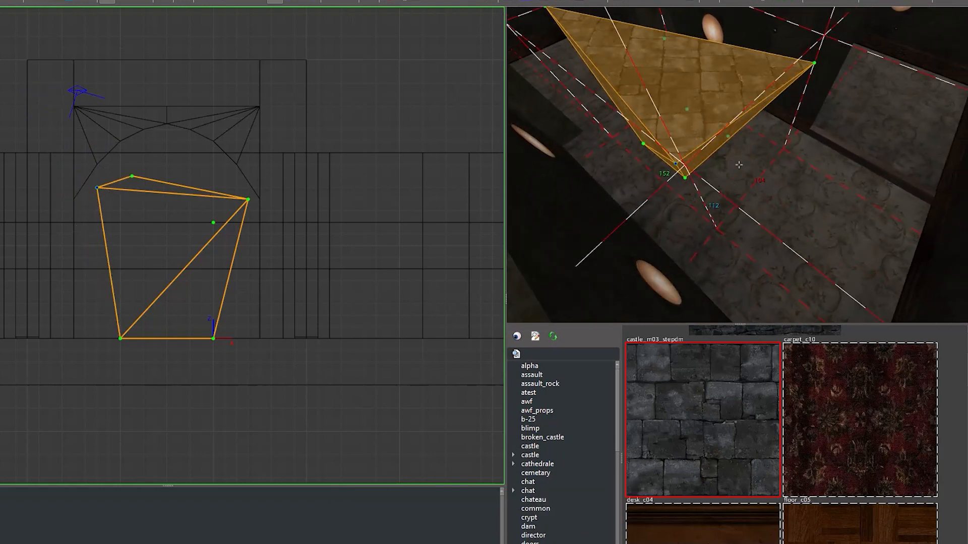
Select the lowest of the block's top corners in the camera view and delete it.
key(Left)
right_click(738, 165)
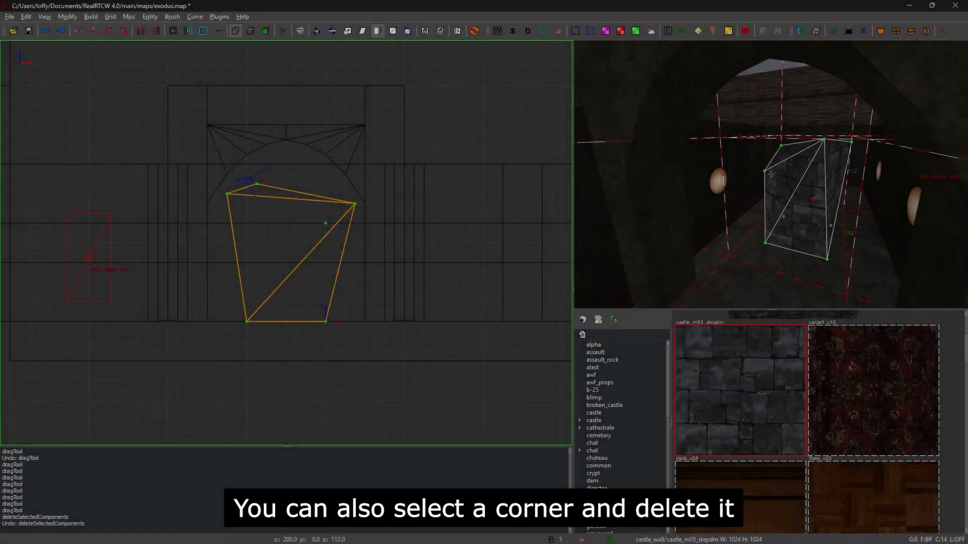
key(Up)
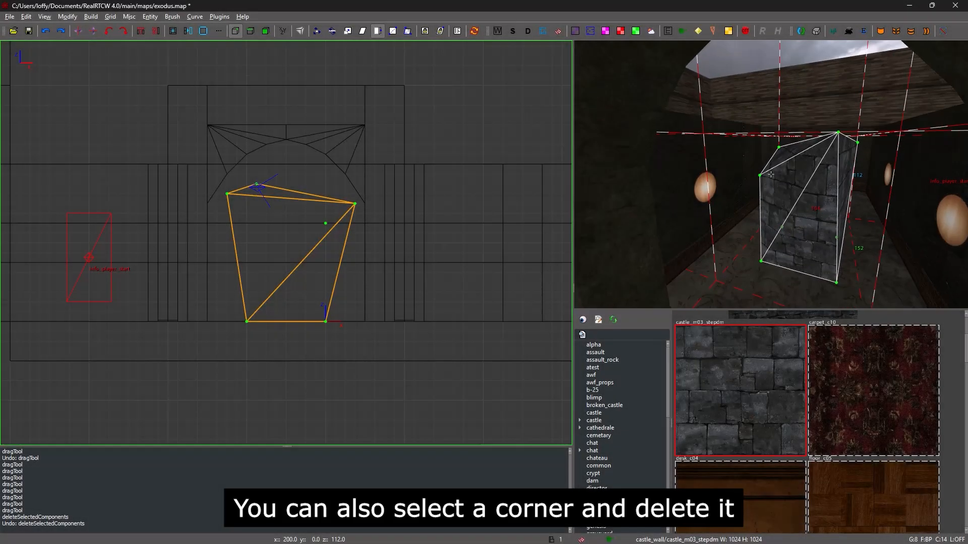
right_click(760, 181)
click(757, 179)
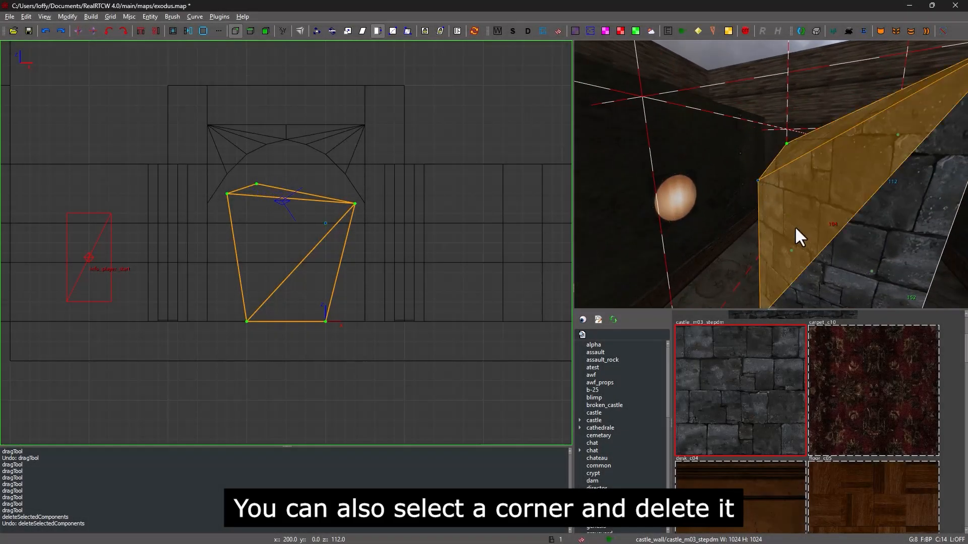
key(Delete)
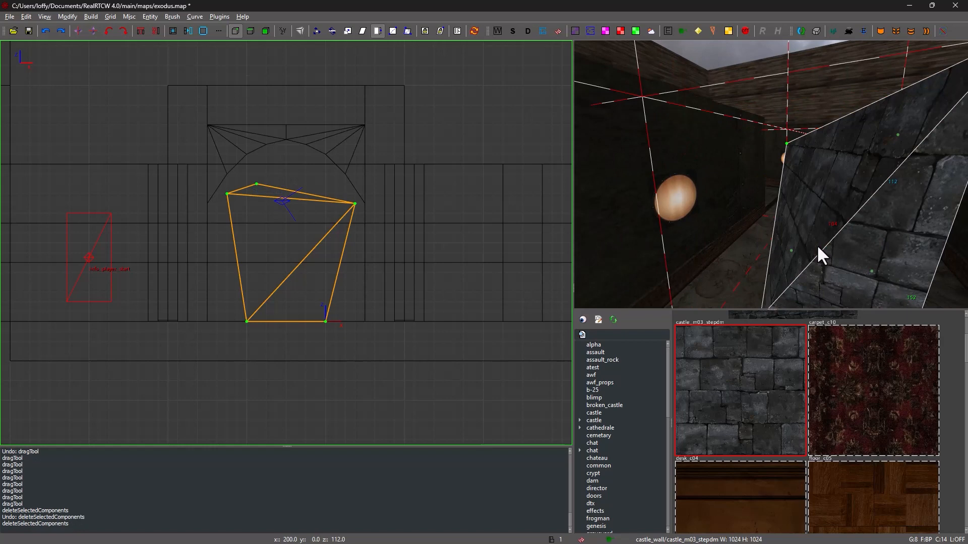
right_click(816, 244)
key(Down)
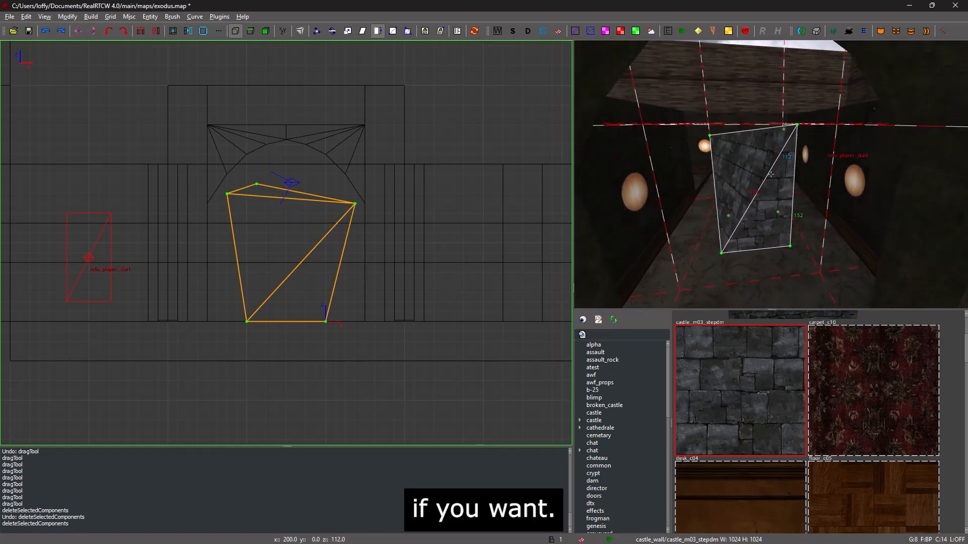
Undo the corner deletion, restore it again, and deselect the stone block.
right_click(774, 173)
key(ctrl+z)
key(ctrl+y)
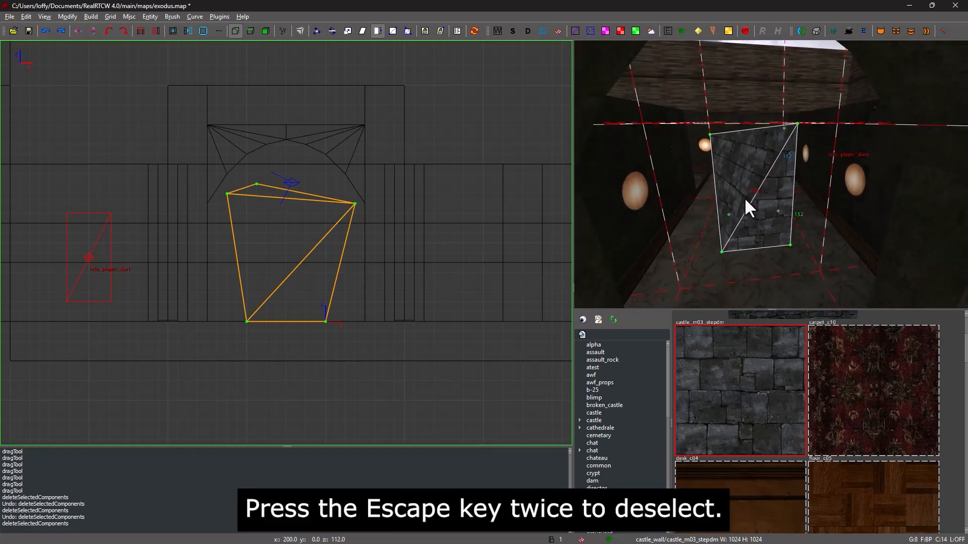
key(Escape)
key(Escape)
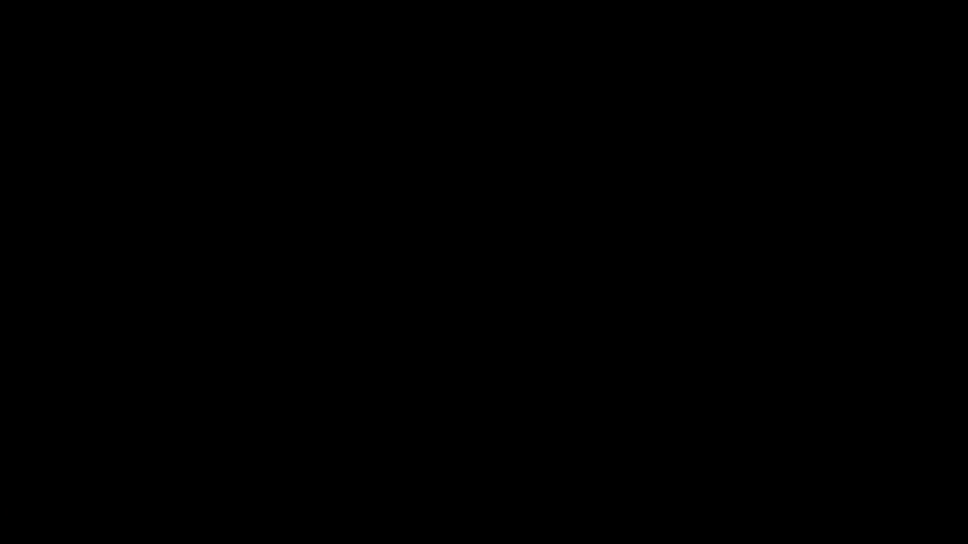
Select the wooden floor_c05 block in the corridor and switch it to edge editing.
key(w)
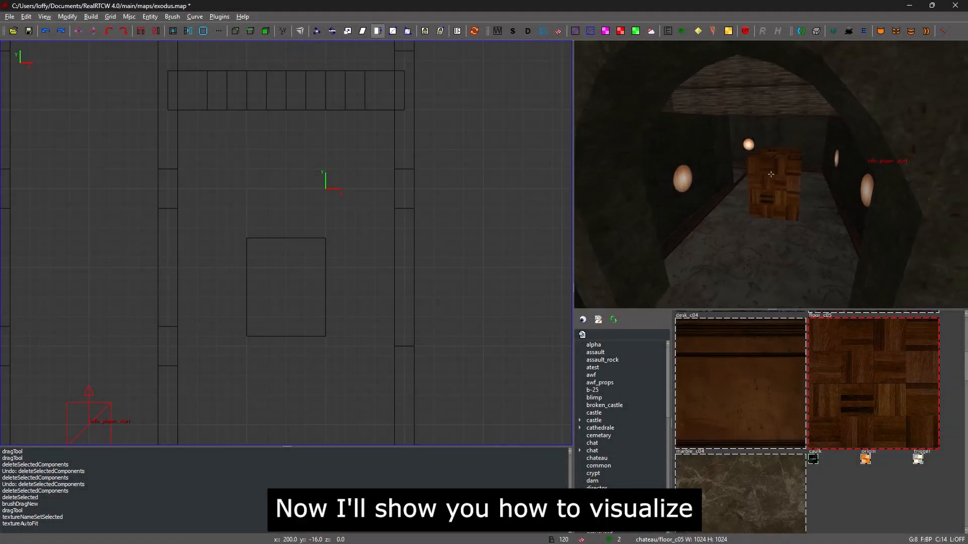
key(w)
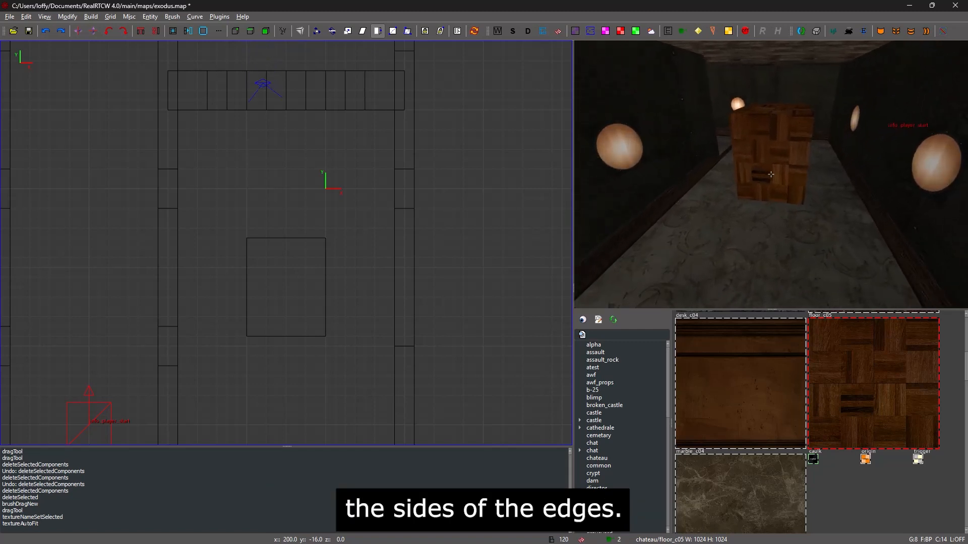
key(w)
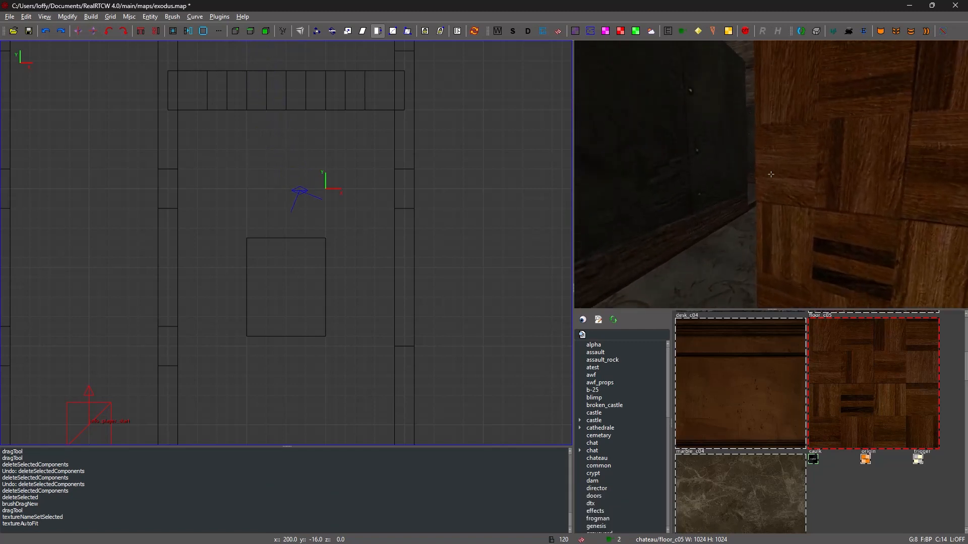
shift+click(848, 176)
key(s)
right_click(770, 175)
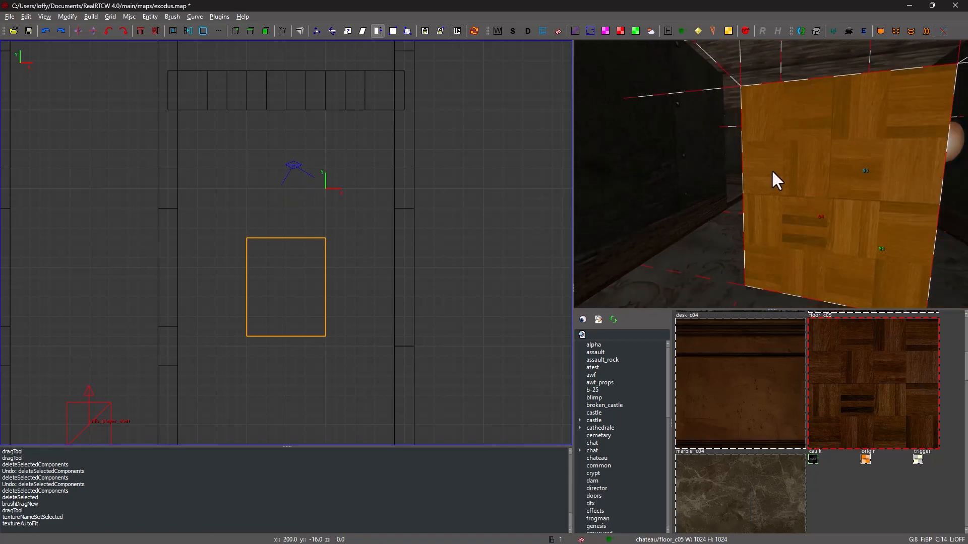
key(e)
Select the near vertical edge of the wooden block by its midpoint handle in the camera view.
right_click(772, 172)
key(d)
key(w)
key(w)
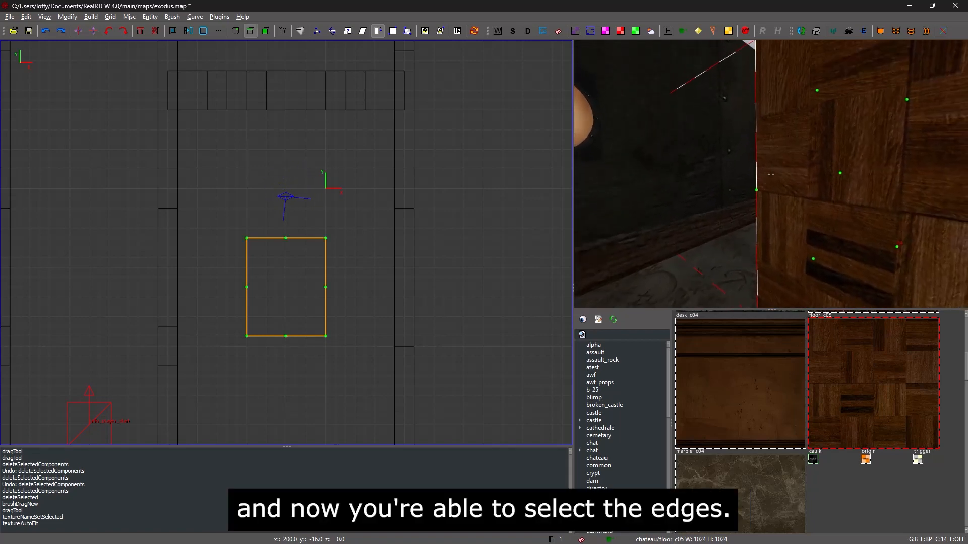
key(s)
right_click(771, 174)
click(762, 193)
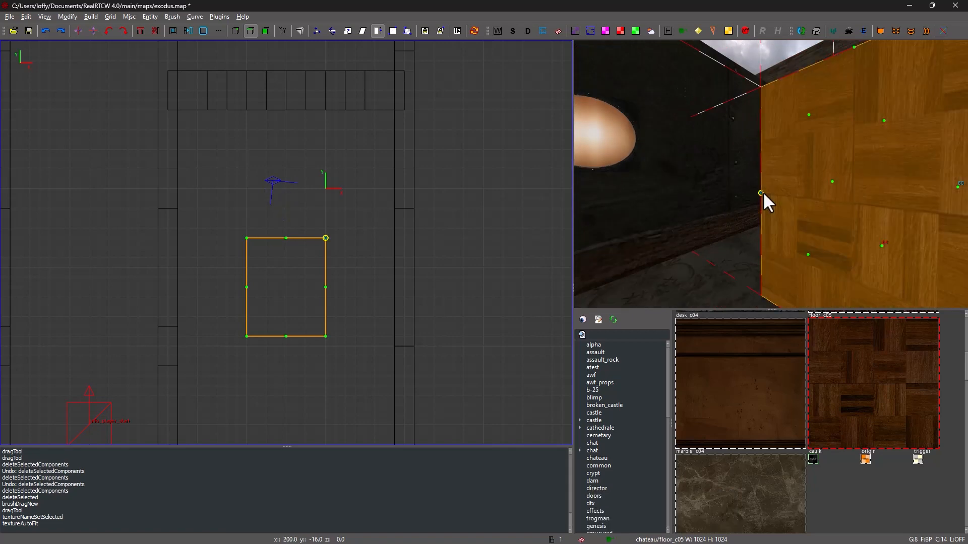
Move the selected vertical edge inward in the camera view so two sides slant, and deselect the block.
right_click(765, 201)
key(a)
key(d)
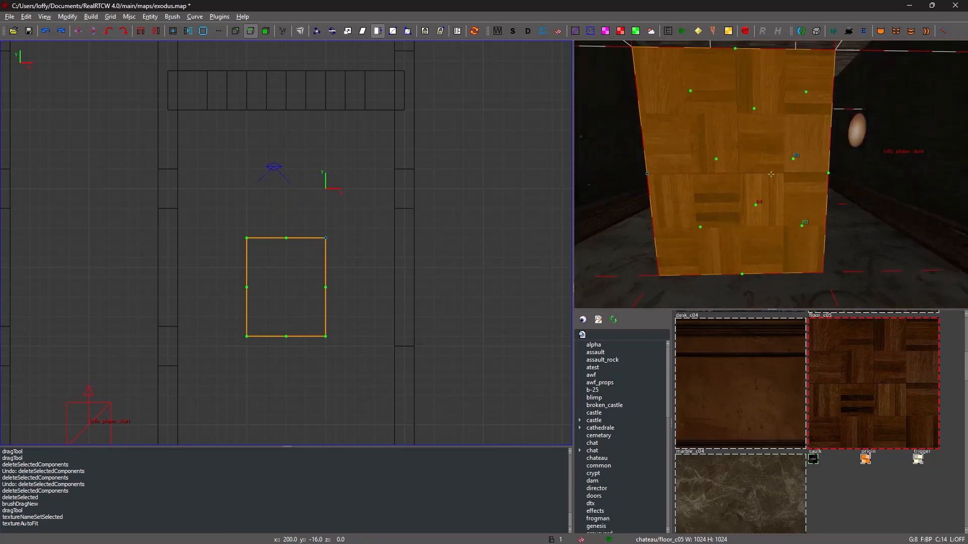
key(s)
right_click(771, 174)
mouse_move(781, 172)
mouse_down()
mouse_move(735, 178)
mouse_move(781, 216)
mouse_move(772, 164)
mouse_move(767, 181)
mouse_up()
right_click(767, 179)
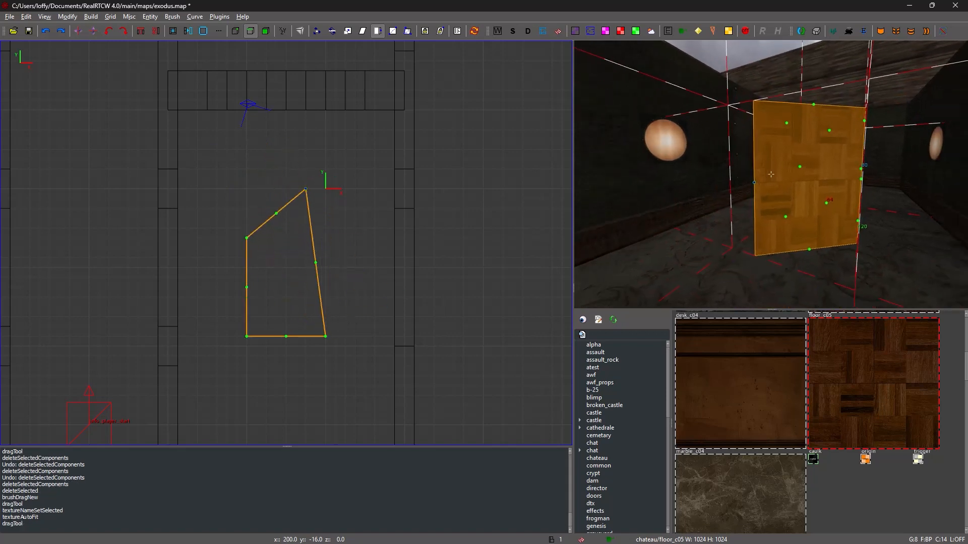
key(s)
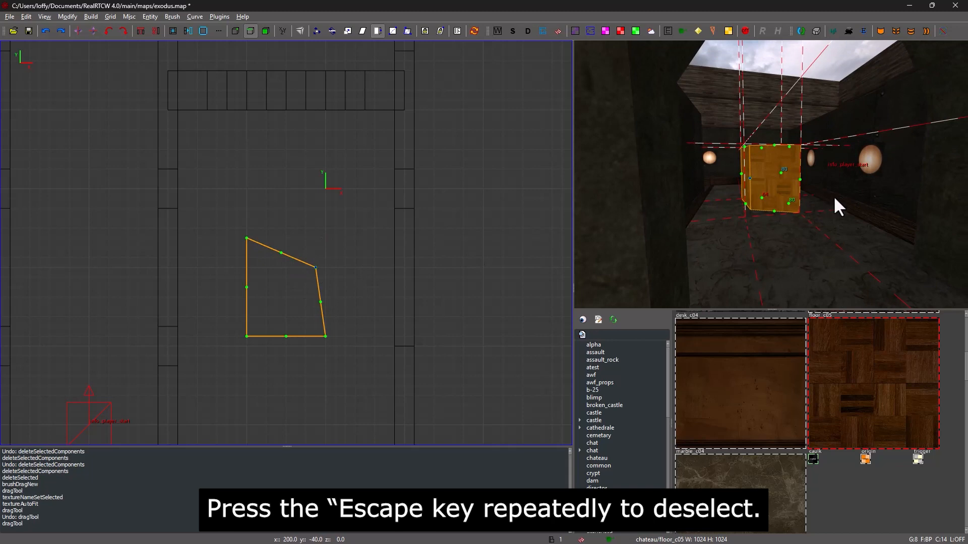
key(Escape)
key(Escape)
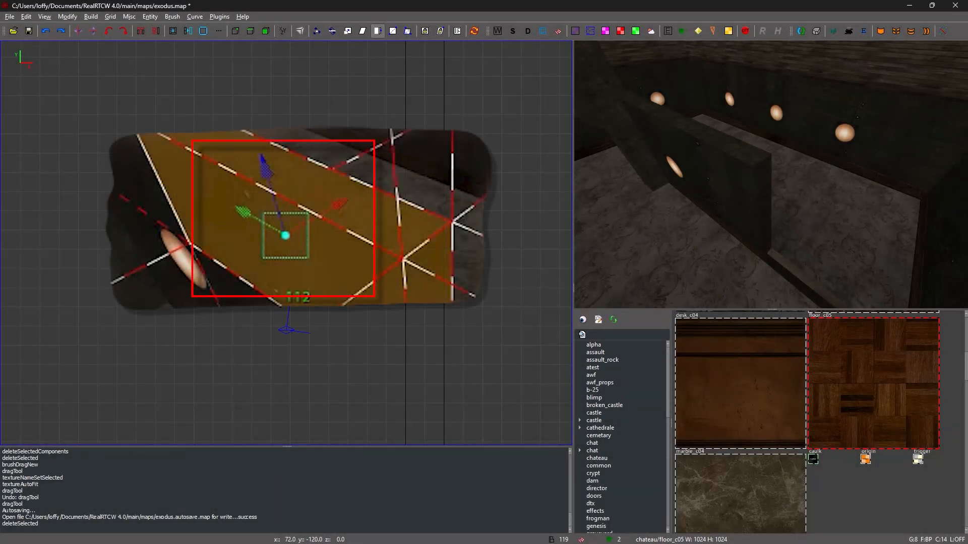
Select the upper wall brush, activate the Translate tool, and raise the brush 16 units along the vertical axis.
shift+click(744, 183)
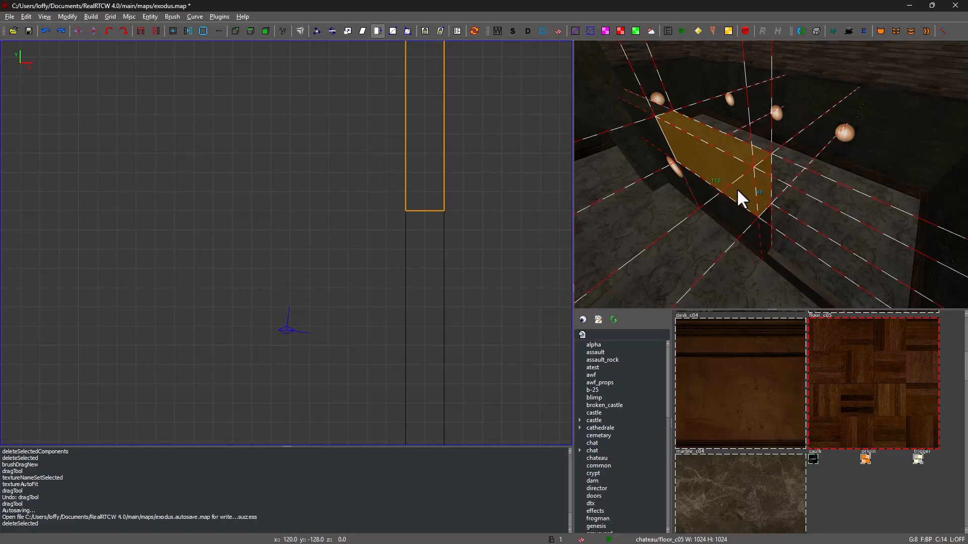
key(w)
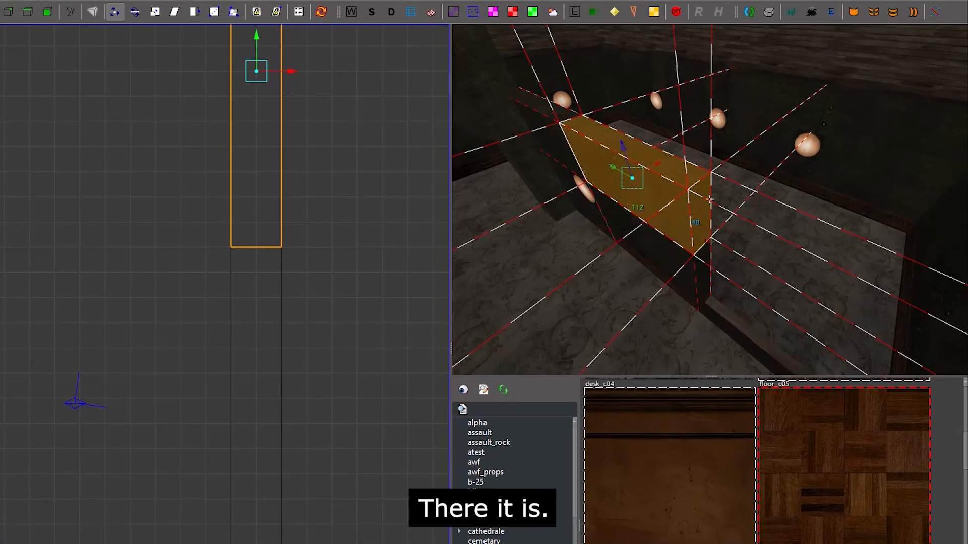
key(a)
key(w)
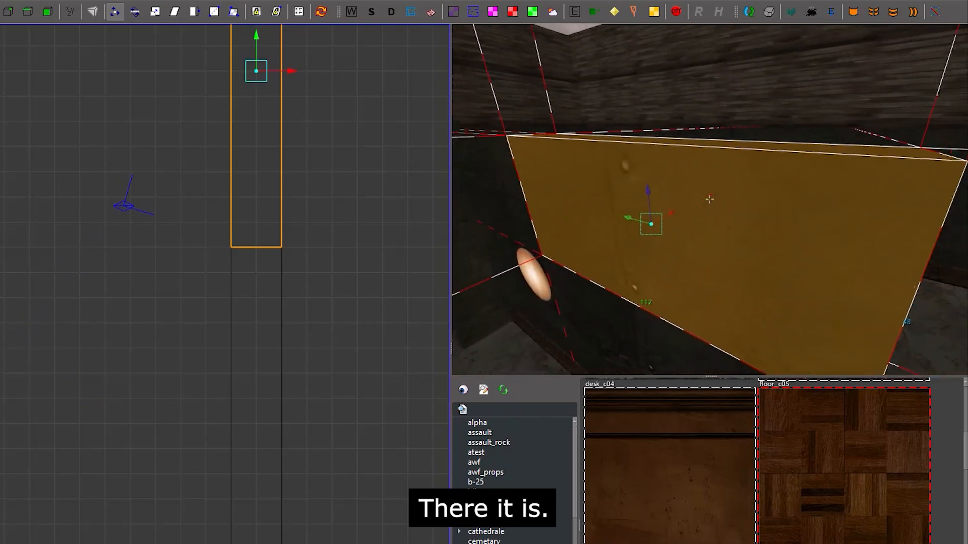
right_click(709, 200)
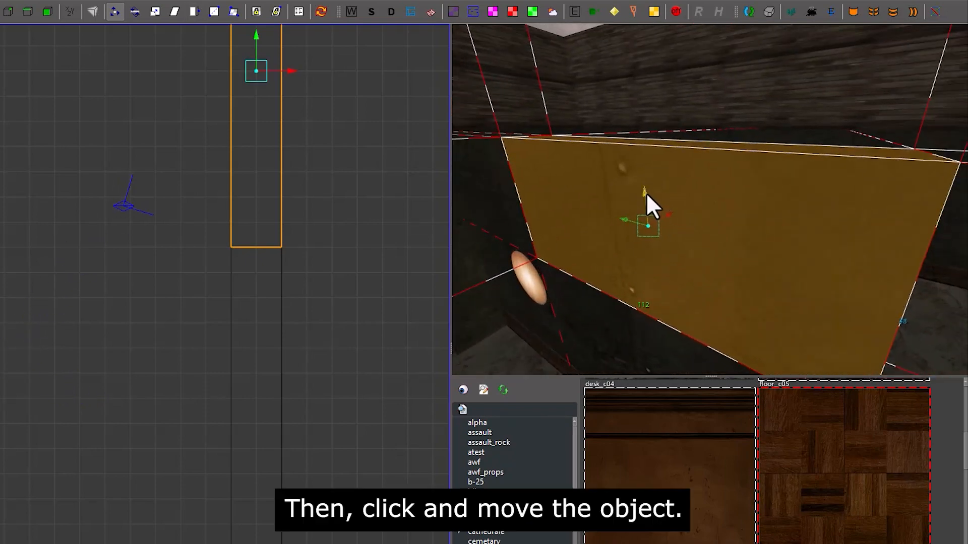
mouse_move(645, 190)
mouse_down()
mouse_move(642, 143)
mouse_move(662, 168)
mouse_move(683, 169)
mouse_move(626, 151)
mouse_move(637, 167)
mouse_move(715, 158)
mouse_move(676, 181)
mouse_up()
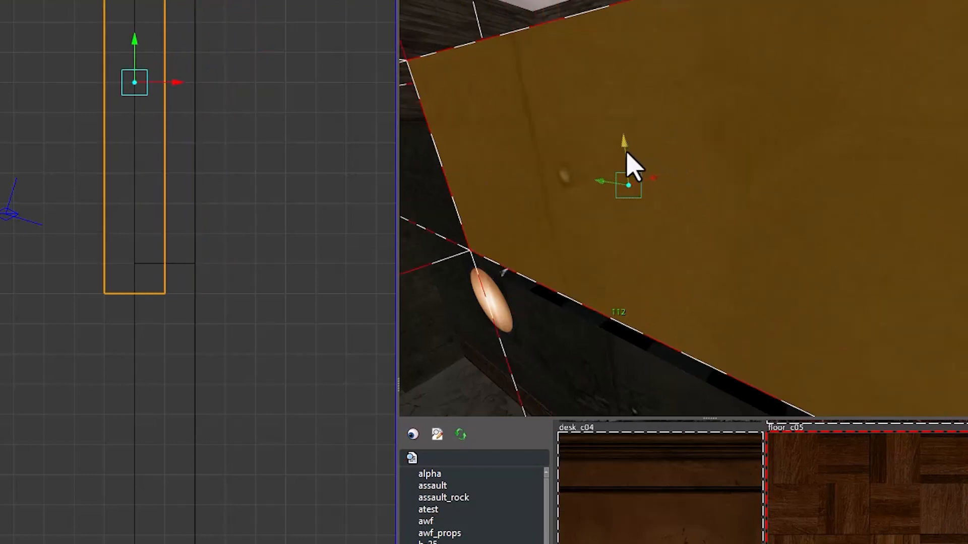
Lower the upper wall brush 8 units and move it 8 units along the positive Y axis with the manipulator.
drag(627, 153, 626, 165)
right_drag(707, 206, 711, 210)
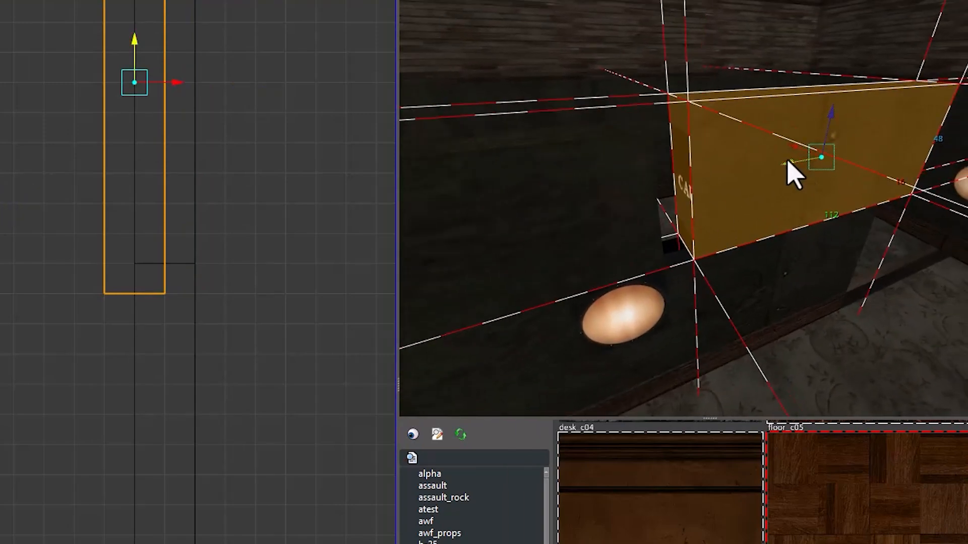
drag(789, 164, 769, 167)
right_drag(764, 204, 707, 207)
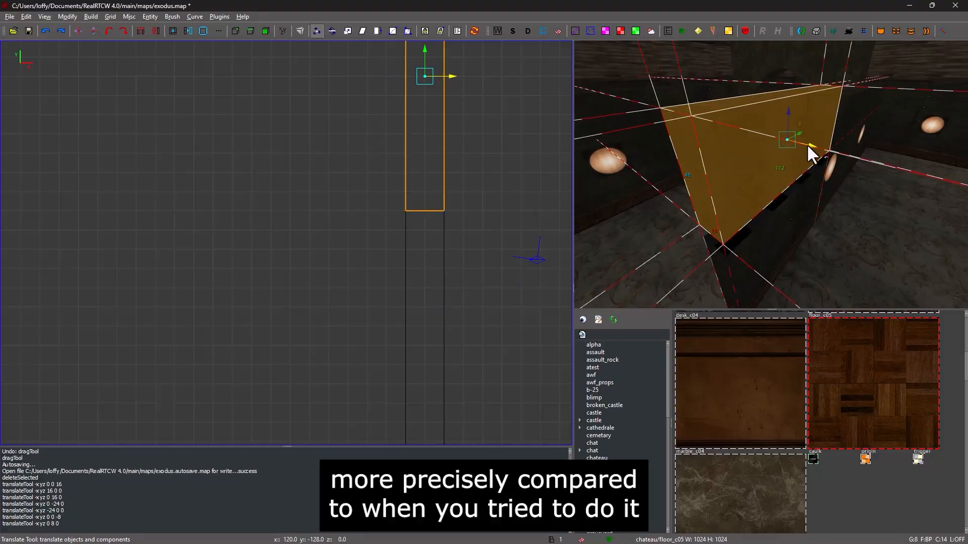
Move the wall brush 8 units along the positive X axis, lower it 8 units onto the wall below, and deselect it.
drag(815, 151, 818, 152)
right_drag(819, 152, 770, 174)
drag(785, 108, 782, 136)
right_drag(782, 136, 771, 174)
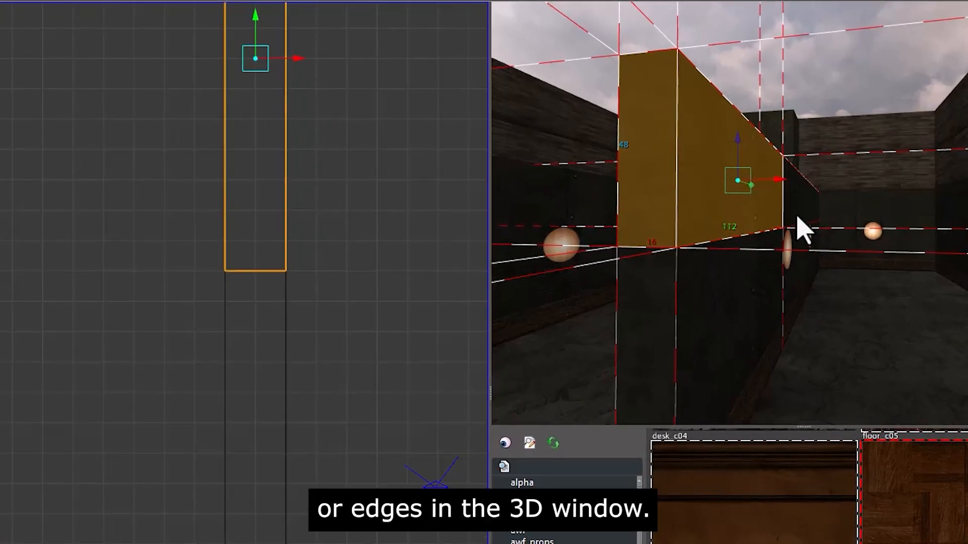
mouse_move(777, 181)
mouse_down()
mouse_move(922, 196)
mouse_move(784, 201)
mouse_up()
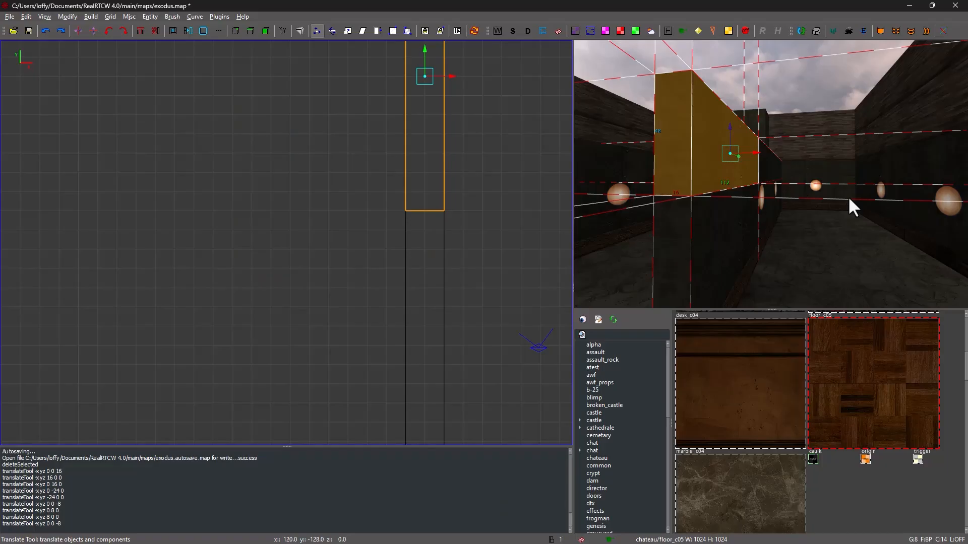
right_drag(848, 195, 771, 173)
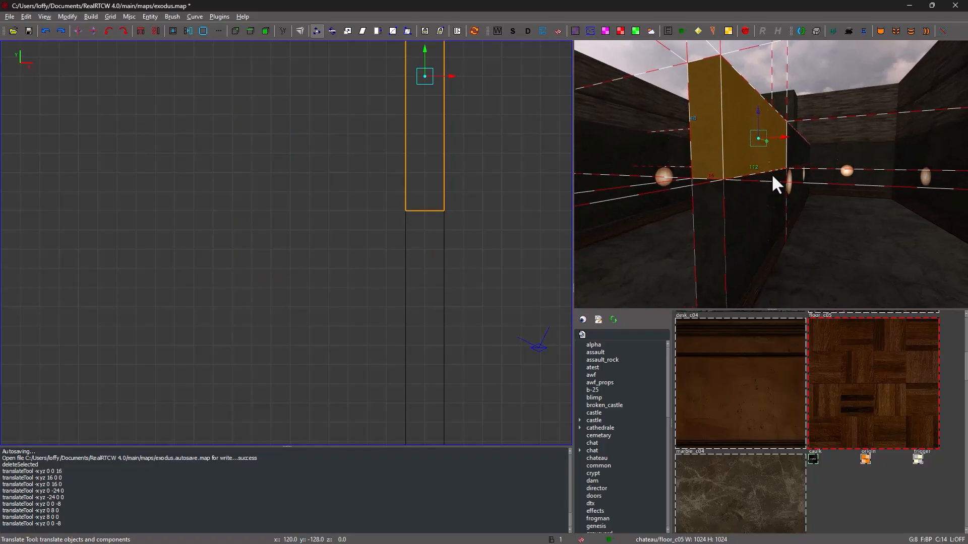
key(Escape)
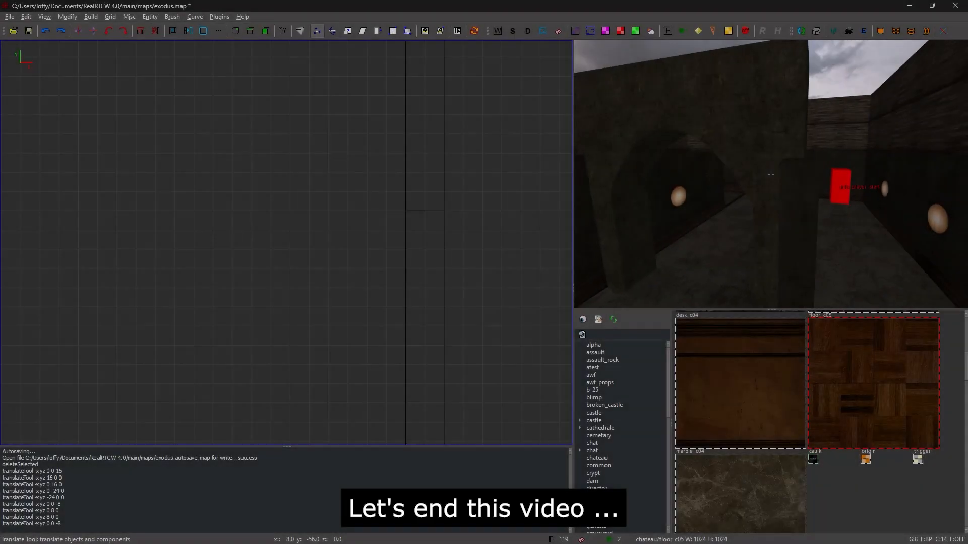
mouse_move(771, 174)
right_down()
mouse_move(796, 176)
mouse_move(770, 175)
right_up()
key(w)
key(d)
key(s)
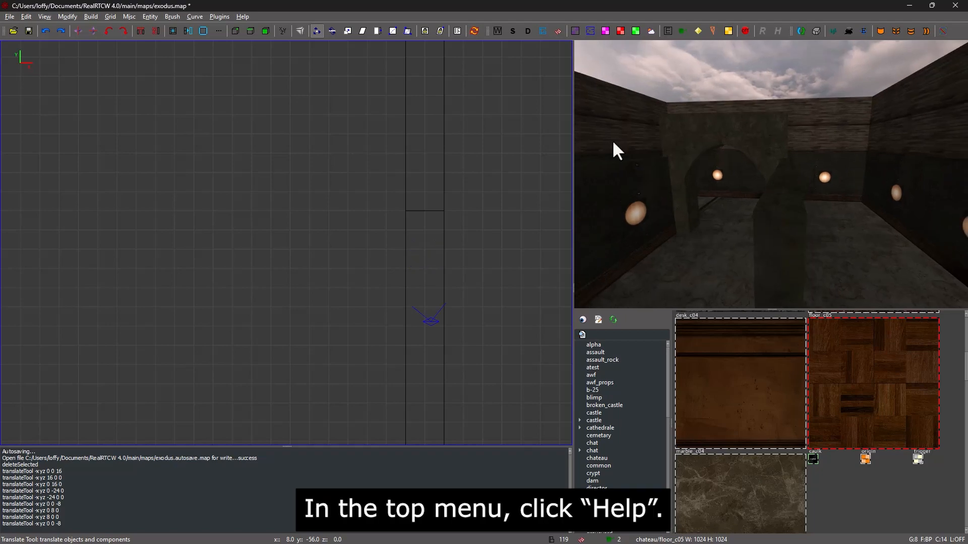
Open the Mouse Shortcuts help document, look through its 2D, 3D and texture browser bindings, and close it.
click(243, 16)
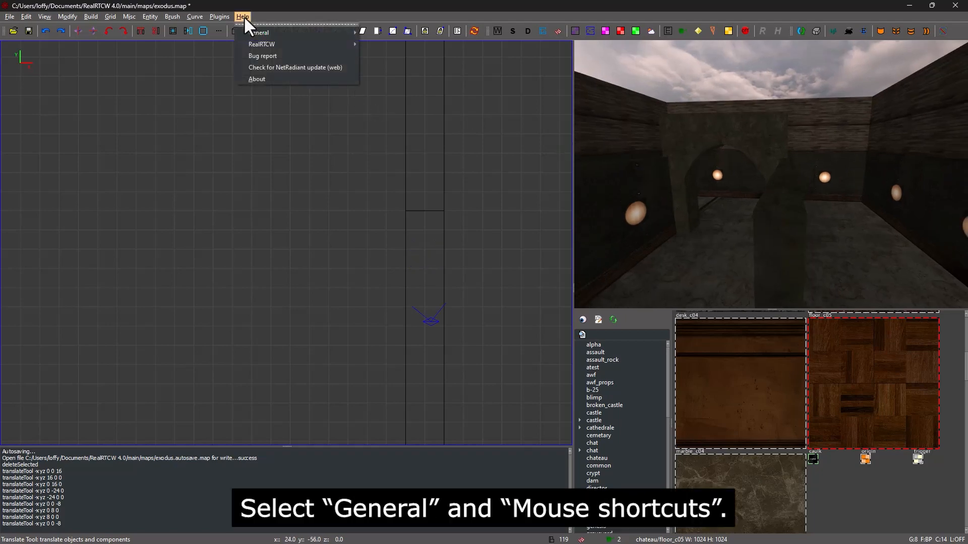
mouse_move(258, 32)
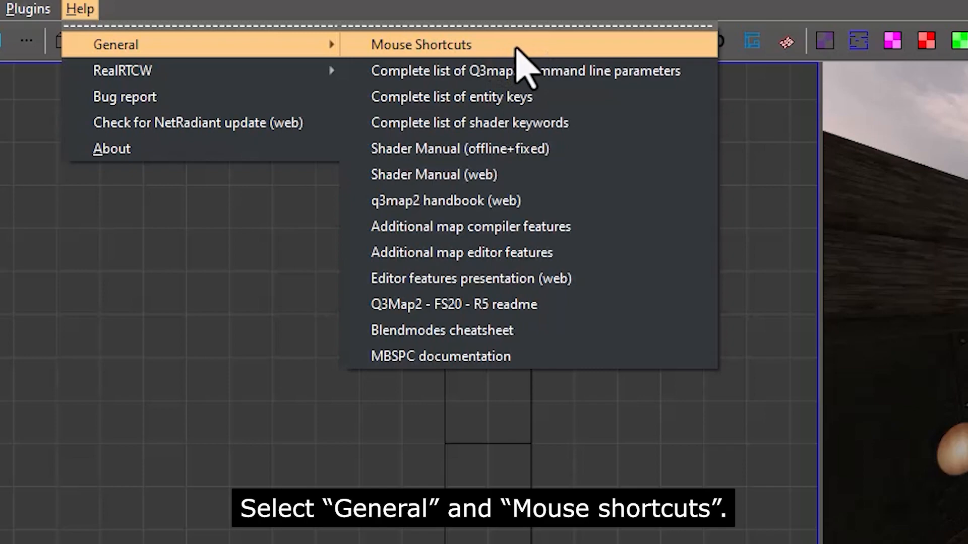
click(517, 49)
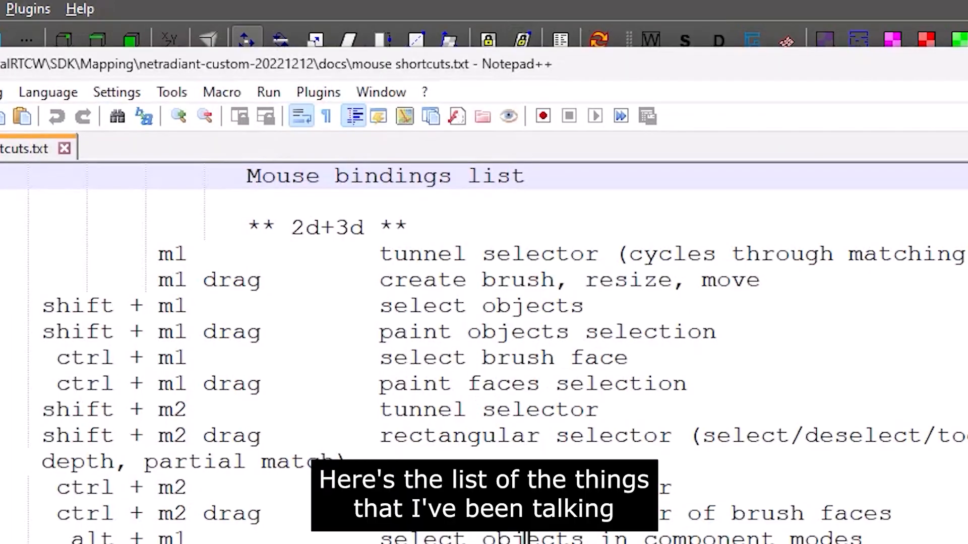
scroll(447, 246, down, 5)
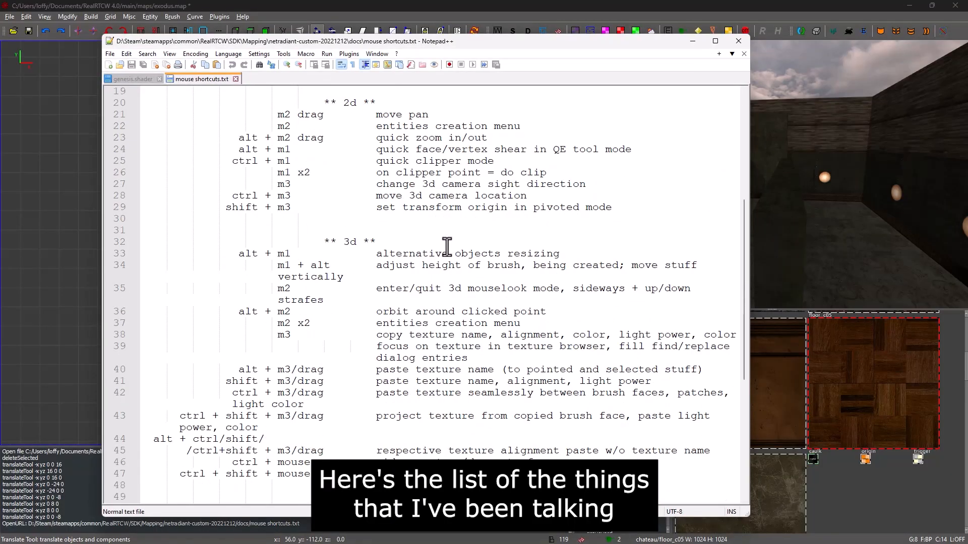
scroll(447, 246, down, 8)
scroll(445, 248, up, 5)
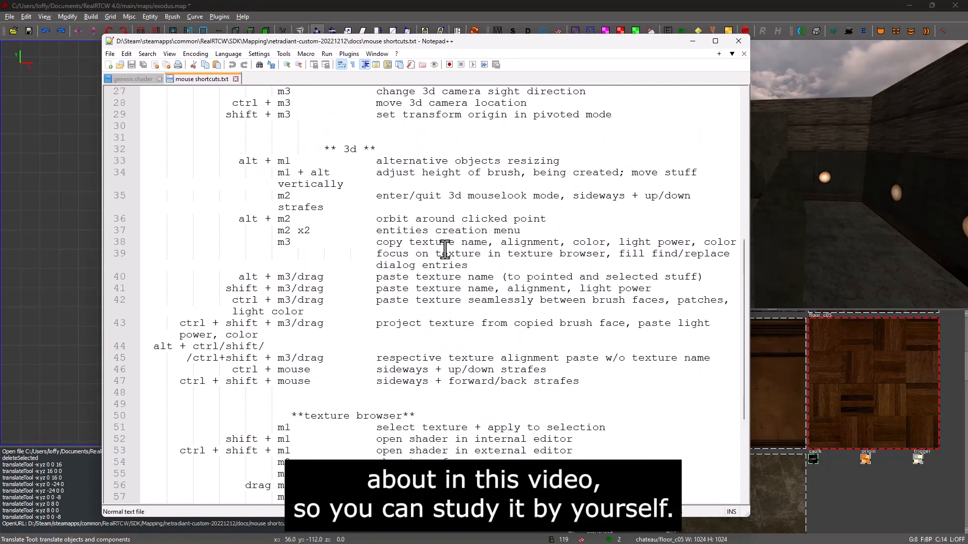
scroll(445, 248, up, 8)
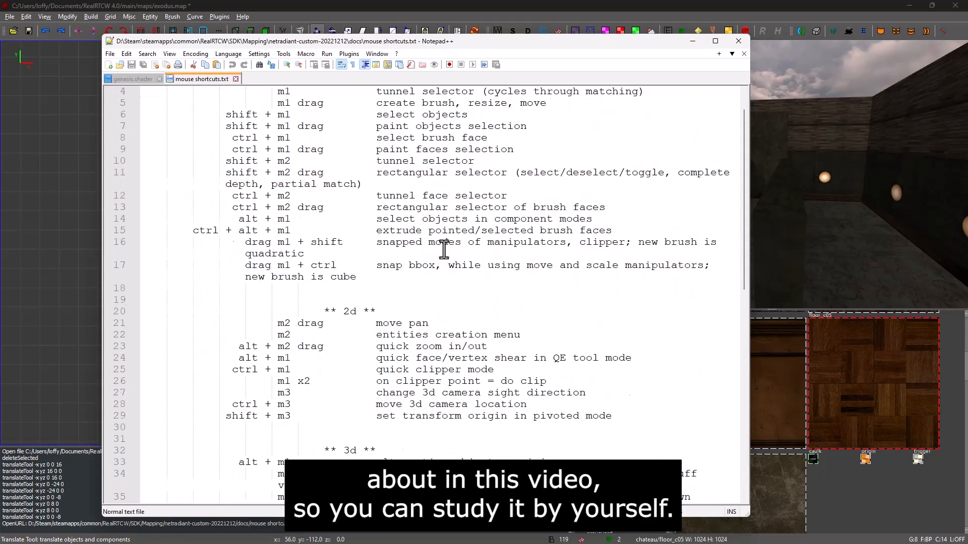
scroll(444, 249, up, 1)
click(736, 43)
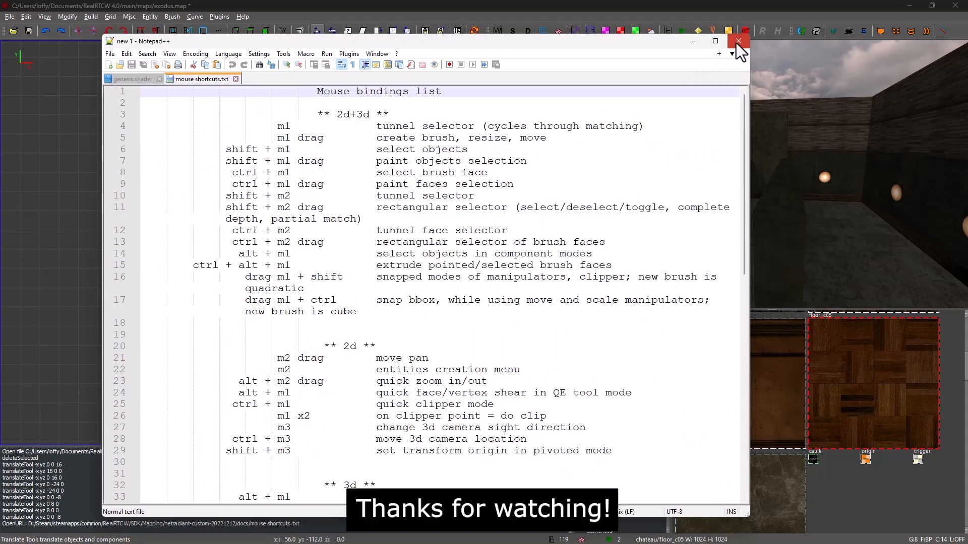